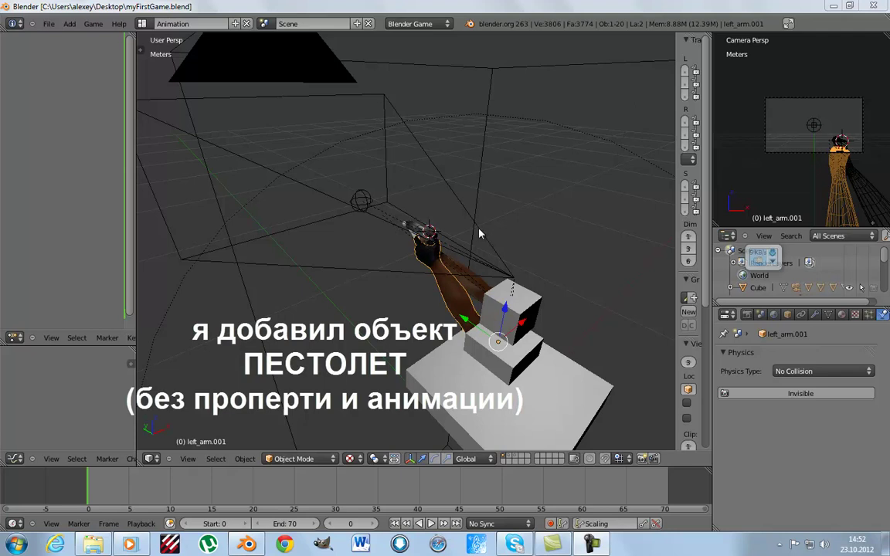
Unhide the AK-47 rifle and second arm with Alt+H, then select the rifle.
scroll(426, 255, up, 4)
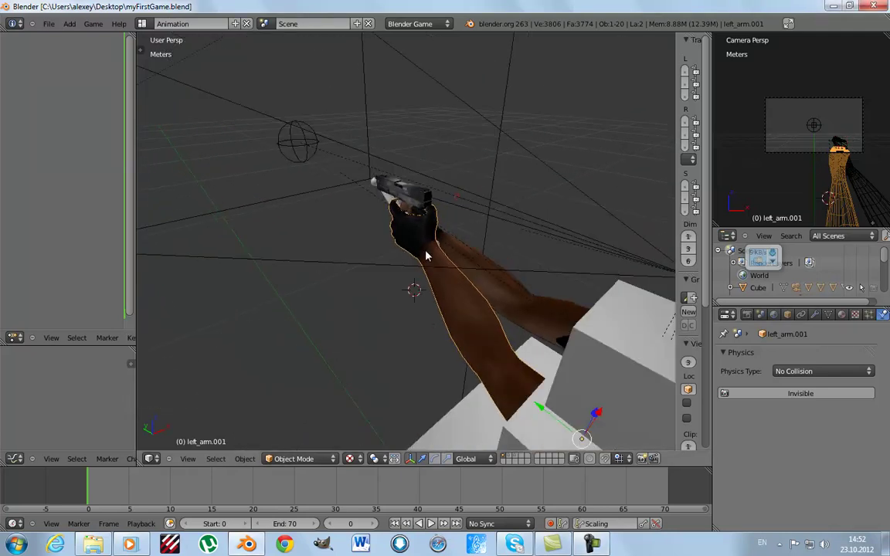
scroll(425, 256, down, 3)
key(alt+h)
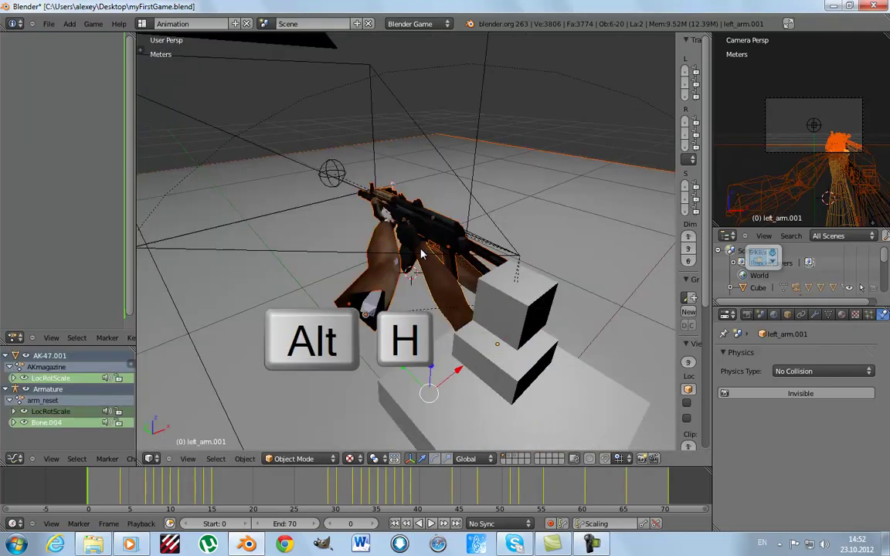
scroll(401, 220, up, 3)
scroll(464, 222, up, 2)
right_click(459, 185)
mouse_move(452, 188)
middle_down()
mouse_move(409, 216)
mouse_move(422, 211)
middle_up()
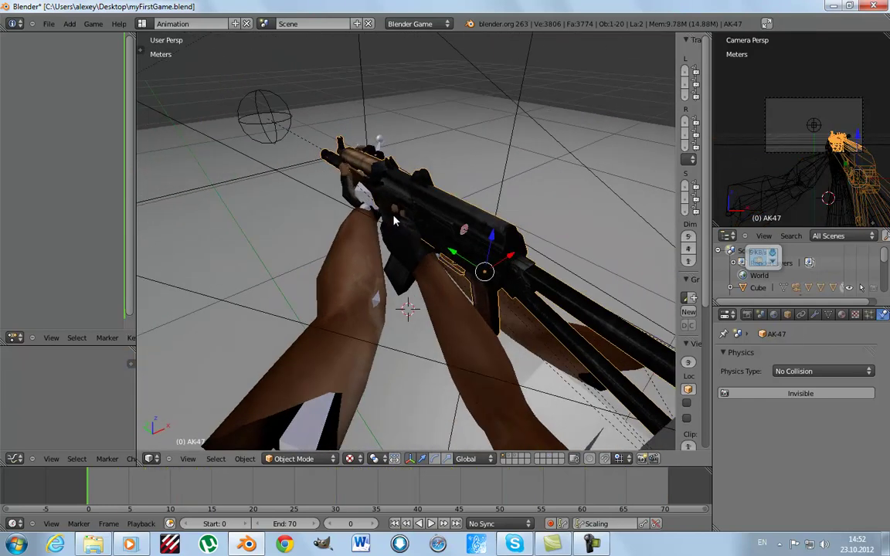
Check the pistol Cube_001 inside the rifle in wireframe, then return to solid shading.
key(z)
right_click(401, 179)
key(z)
middle_drag(400, 171, 407, 207)
key(z)
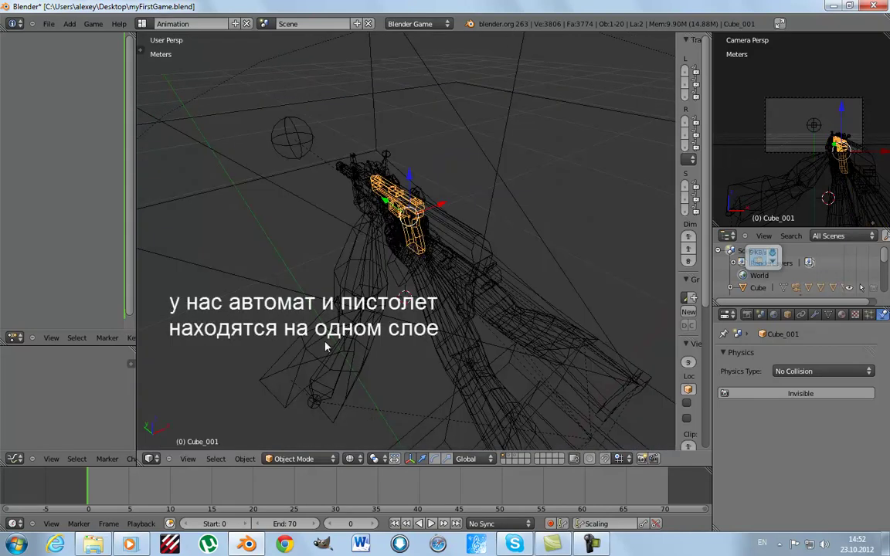
key(z)
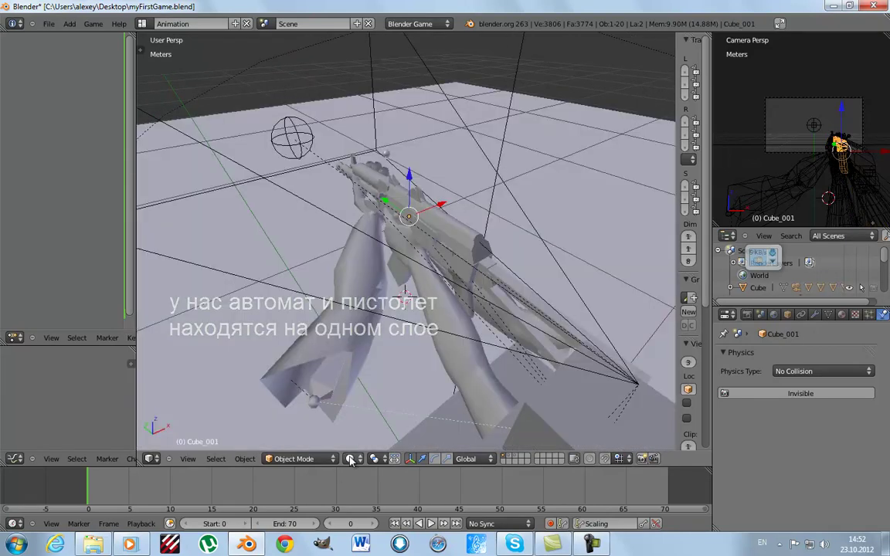
Set the viewport shading to Textured.
click(350, 460)
click(369, 405)
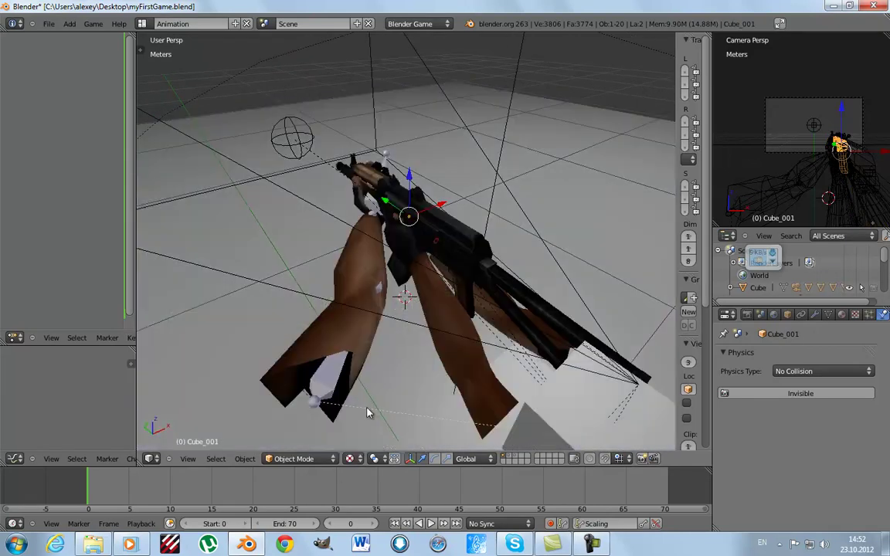
mouse_move(305, 188)
middle_down()
mouse_move(321, 150)
mouse_move(365, 158)
middle_up()
Select the Empty and switch to the Game Logic screen layout.
right_click(335, 152)
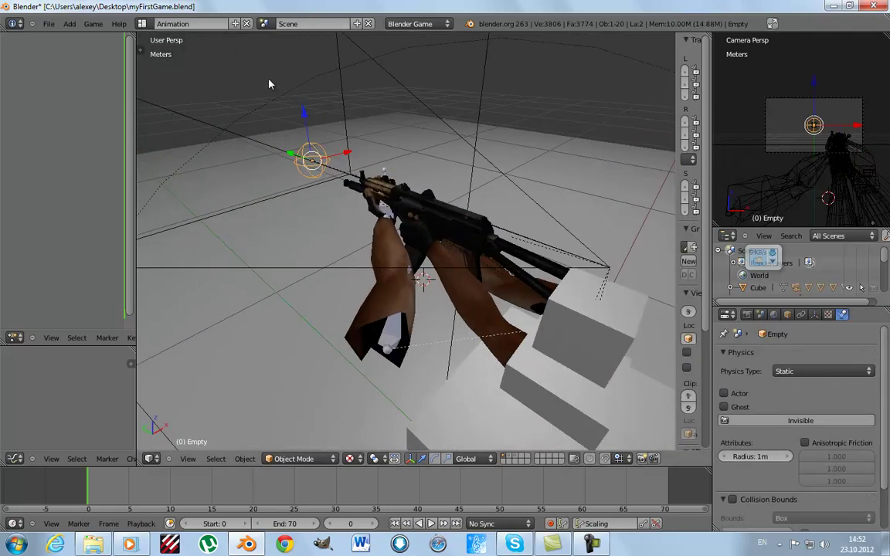
click(171, 23)
click(164, 80)
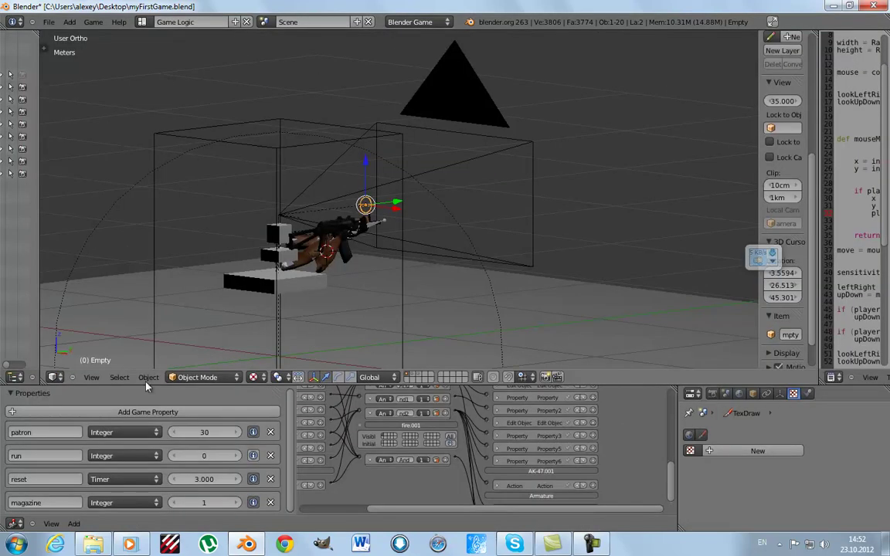
Add an Integer game property named smena, value 1, to the Empty.
click(93, 411)
click(46, 501)
text(smena)
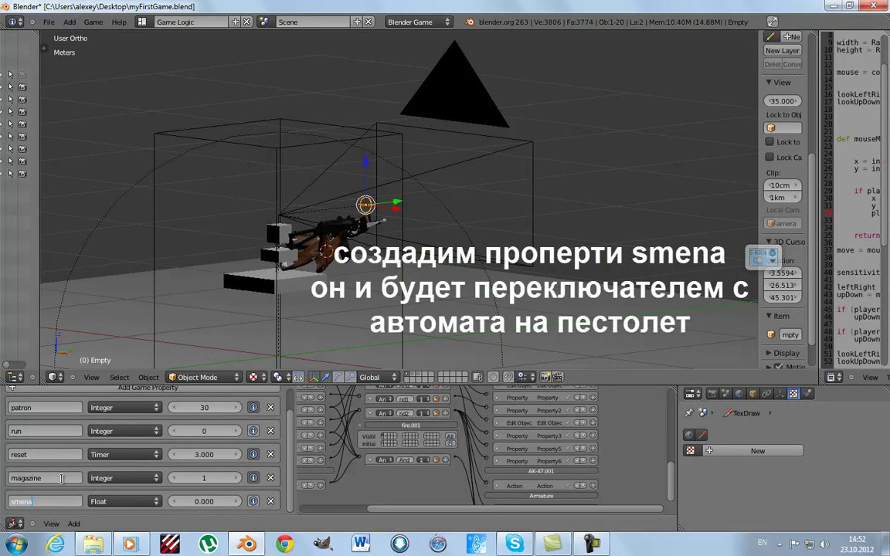
click(104, 500)
click(112, 439)
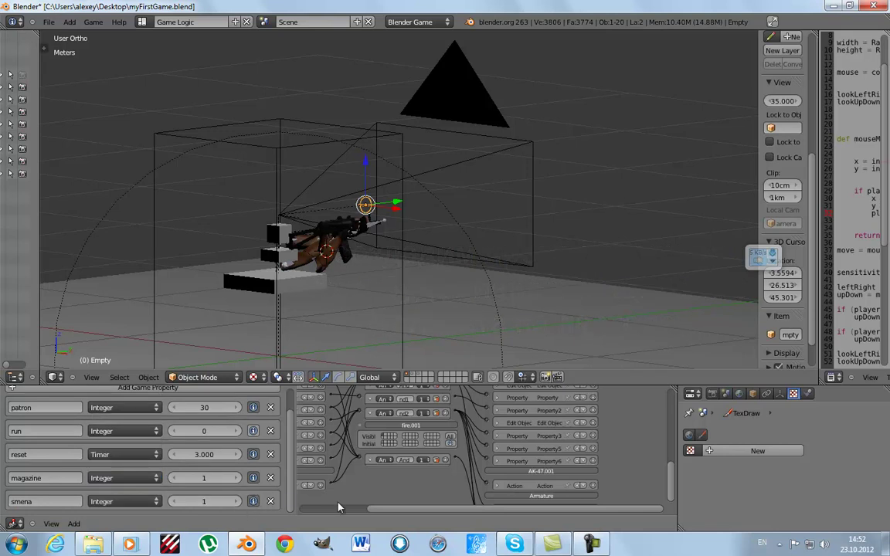
scroll(392, 477, down, 2)
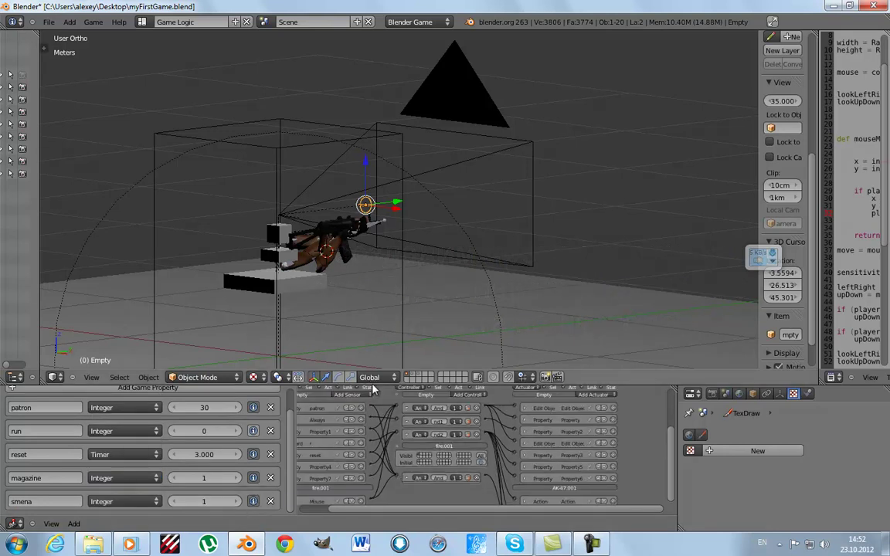
Add a Property sensor named smena1 that checks smena equals 1.
drag(373, 385, 376, 298)
scroll(374, 325, up, 2)
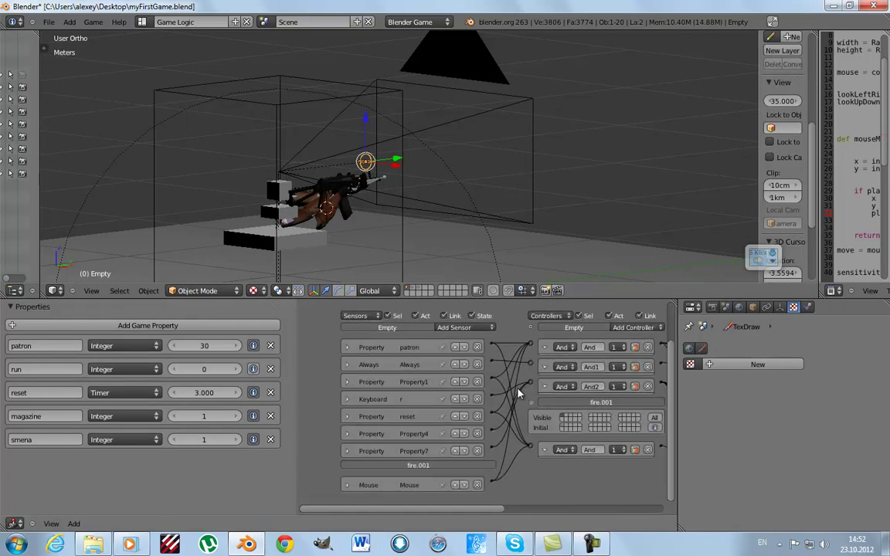
click(467, 327)
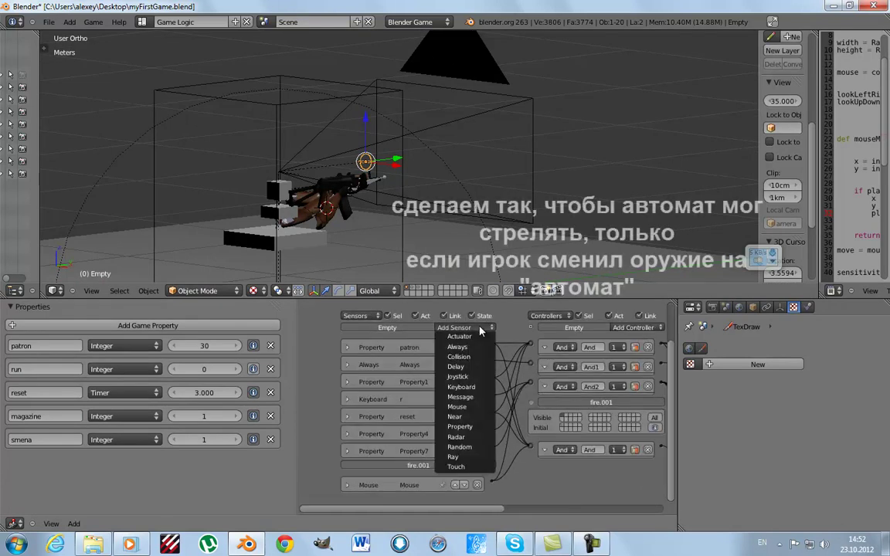
click(467, 427)
scroll(463, 417, up, 2)
scroll(433, 410, up, 2)
scroll(421, 401, up, 1)
click(433, 434)
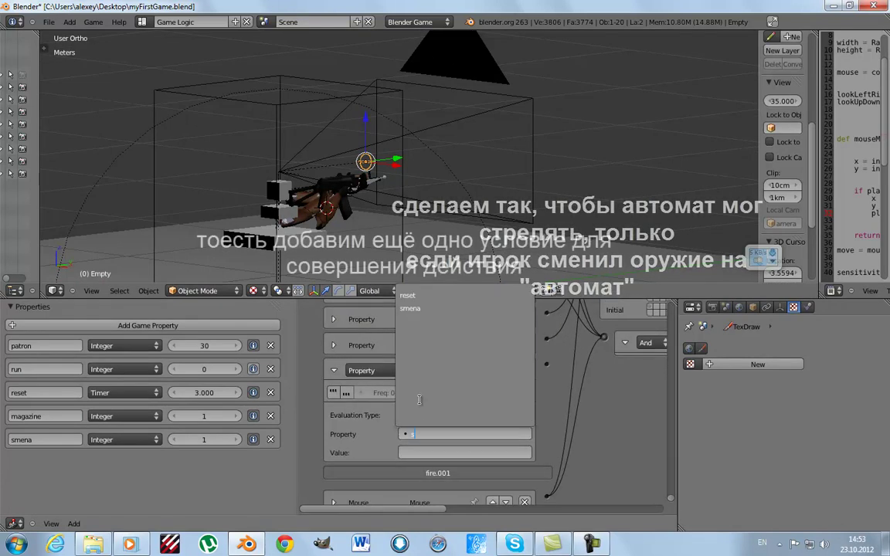
click(409, 308)
click(426, 453)
text(1)
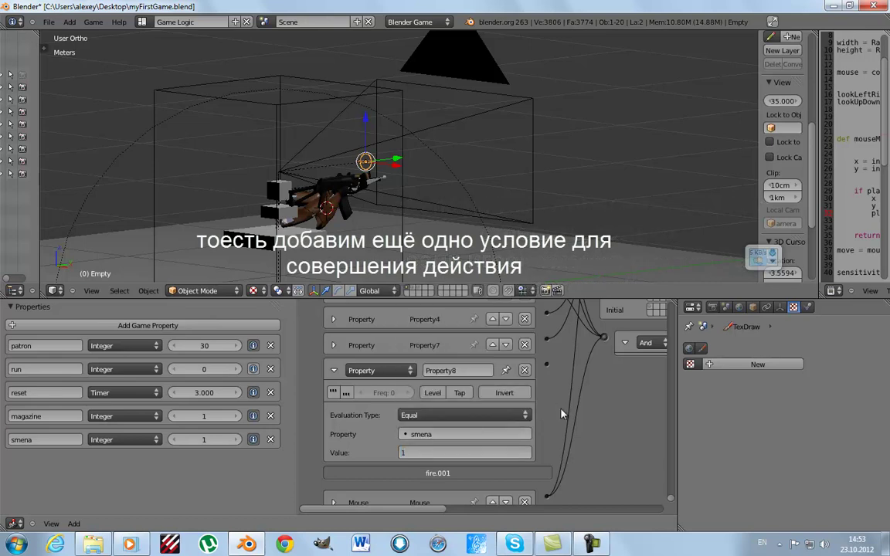
click(467, 370)
text(smena)
text(1)
key(Return)
Collapse the smena1 sensor and wire it to the And and And2 controllers.
scroll(478, 385, down, 2)
scroll(495, 386, down, 1)
scroll(510, 389, down, 1)
scroll(525, 391, down, 1)
scroll(478, 400, up, 1)
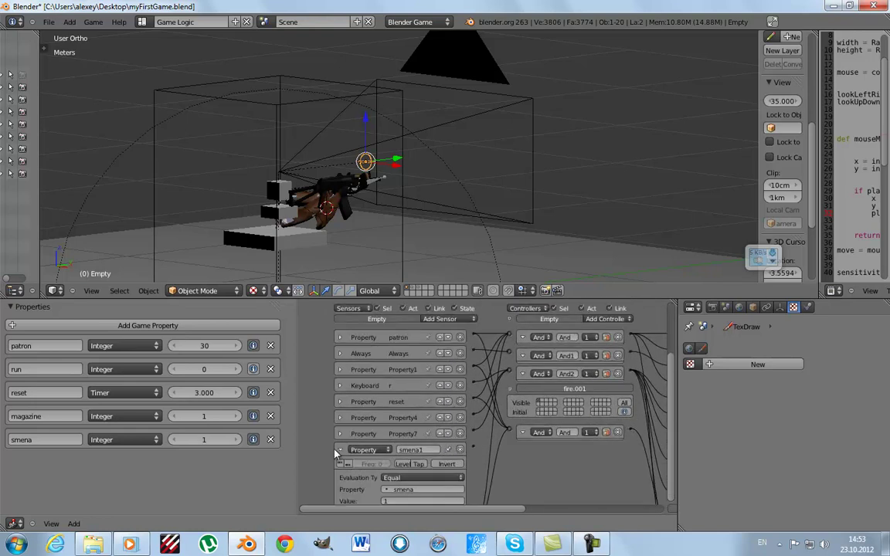
click(339, 450)
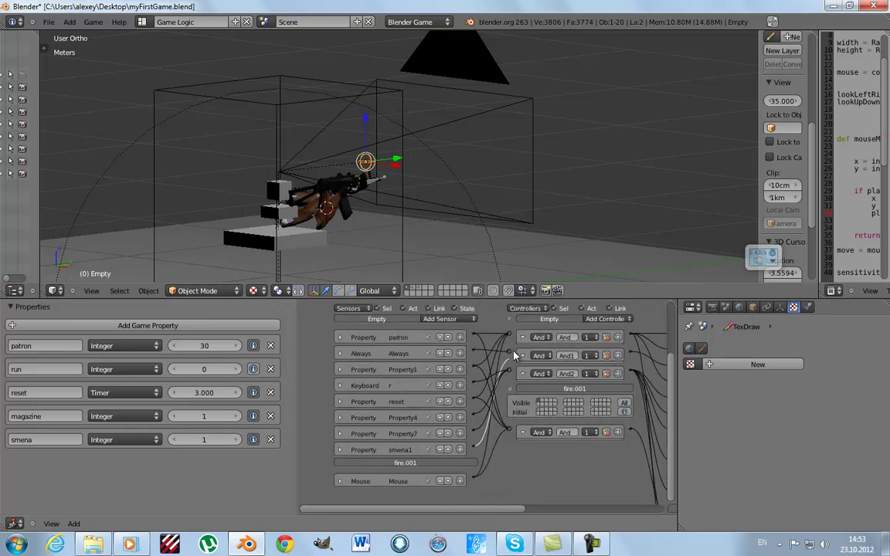
drag(513, 354, 509, 337)
mouse_move(475, 450)
mouse_down()
mouse_move(510, 374)
mouse_move(475, 448)
mouse_up()
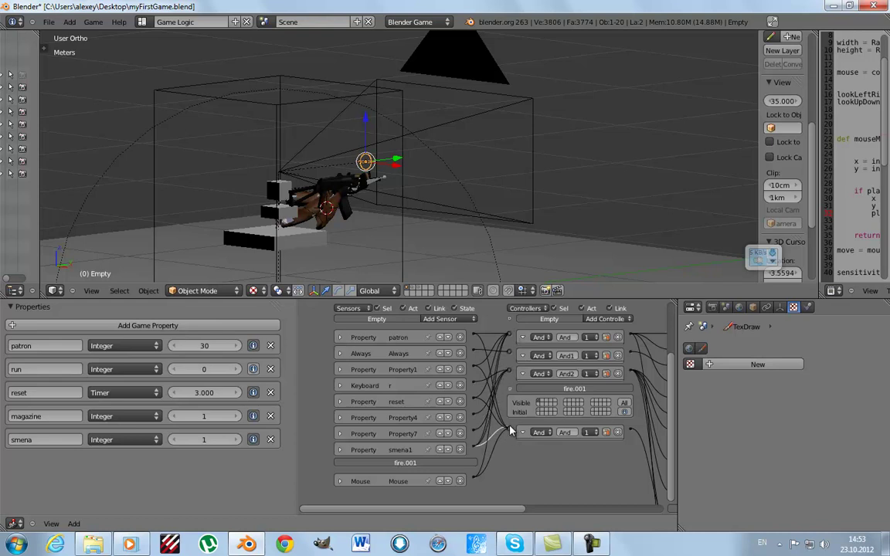
middle_drag(507, 440, 354, 320)
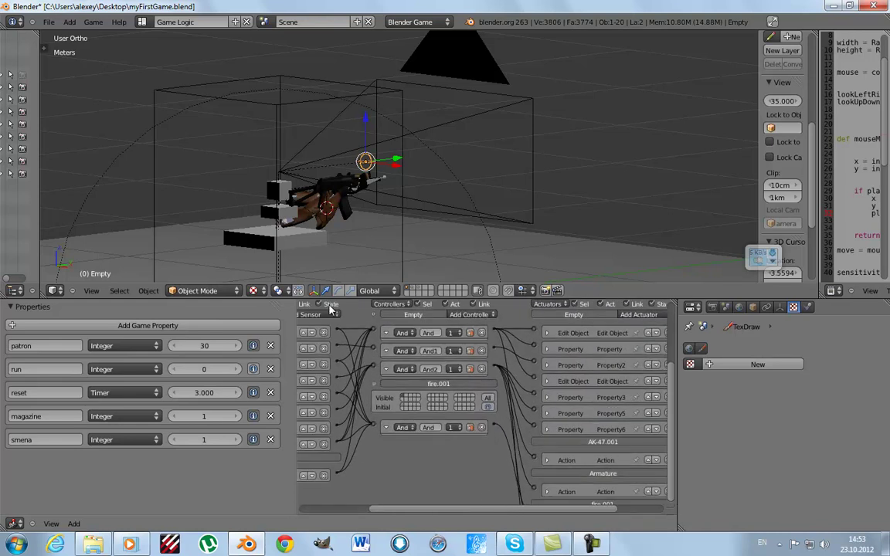
Play the game from the camera view with smena at 1 to test rifle firing.
drag(332, 297, 332, 337)
middle_drag(371, 232, 418, 204)
key(KP_0)
key(p)
click(420, 203)
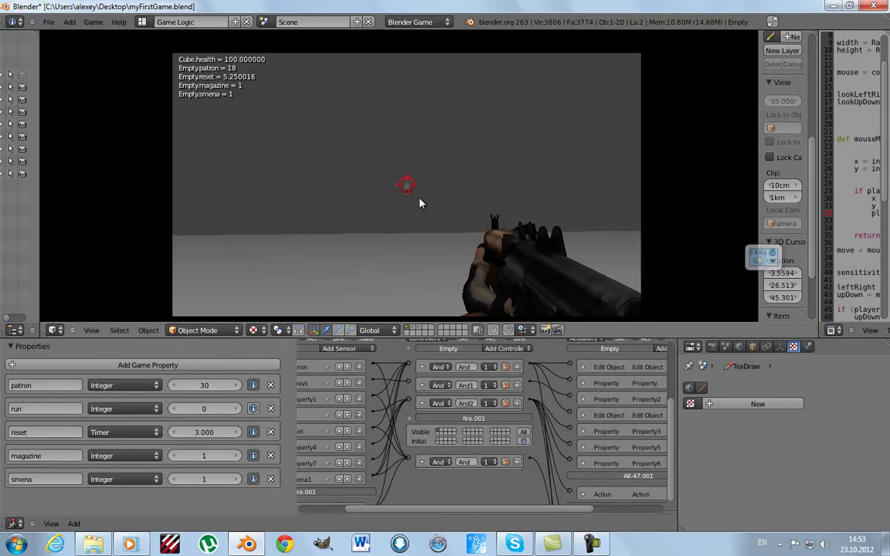
key(Escape)
Set smena to 2, play again to confirm no rifle fire, then restore smena to 1.
click(238, 479)
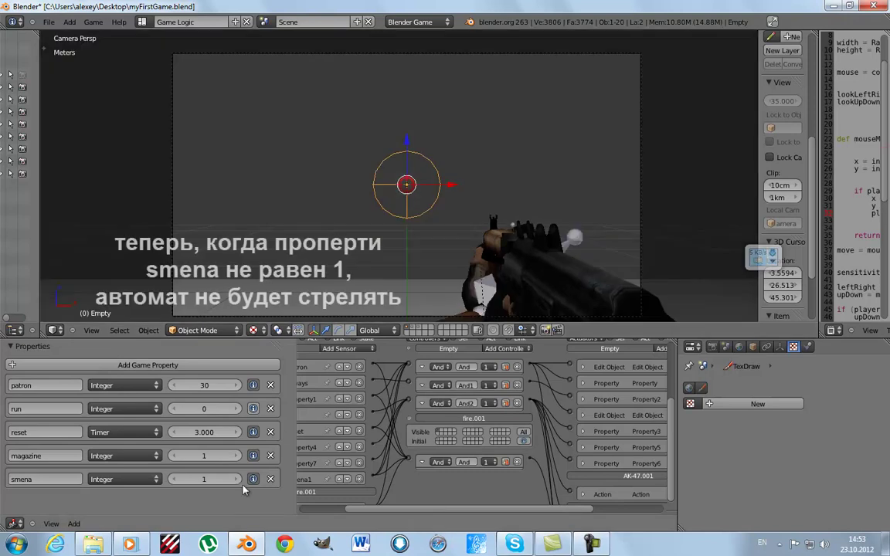
key(p)
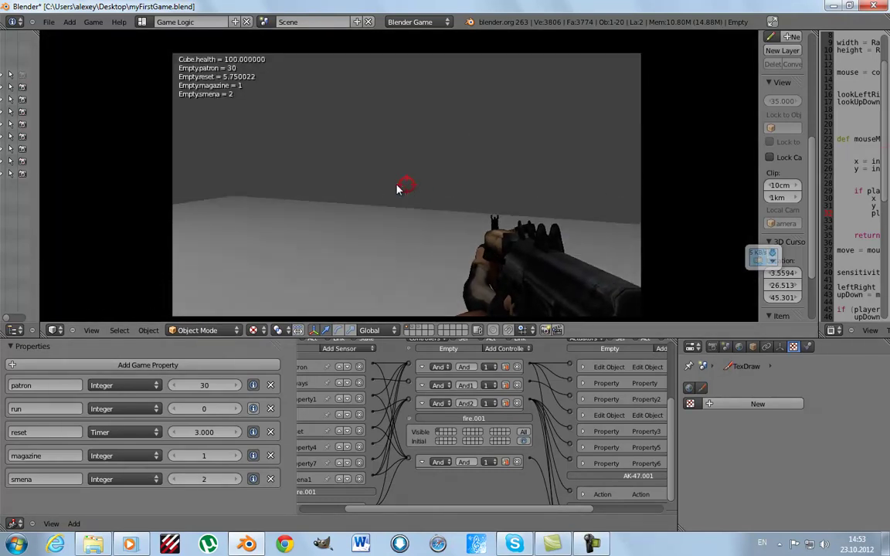
key(Escape)
click(175, 479)
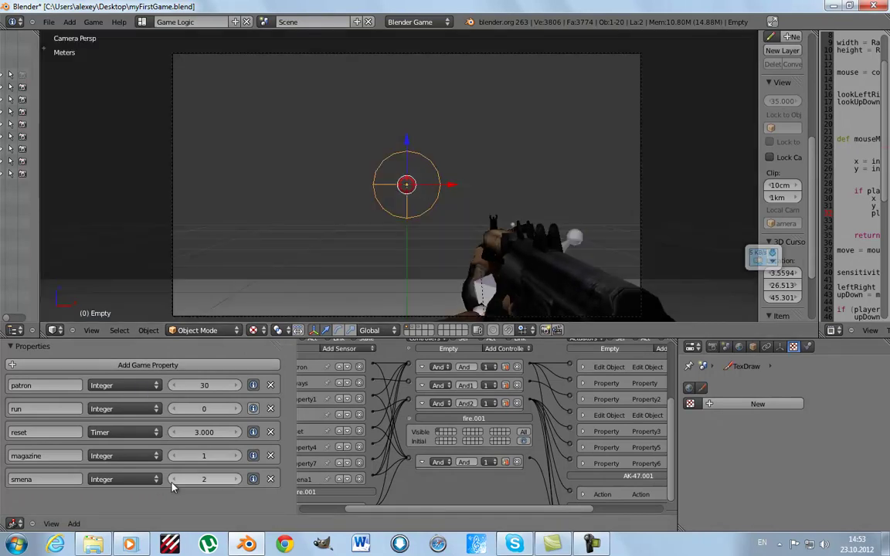
scroll(543, 456, down, 3)
scroll(452, 463, up, 2)
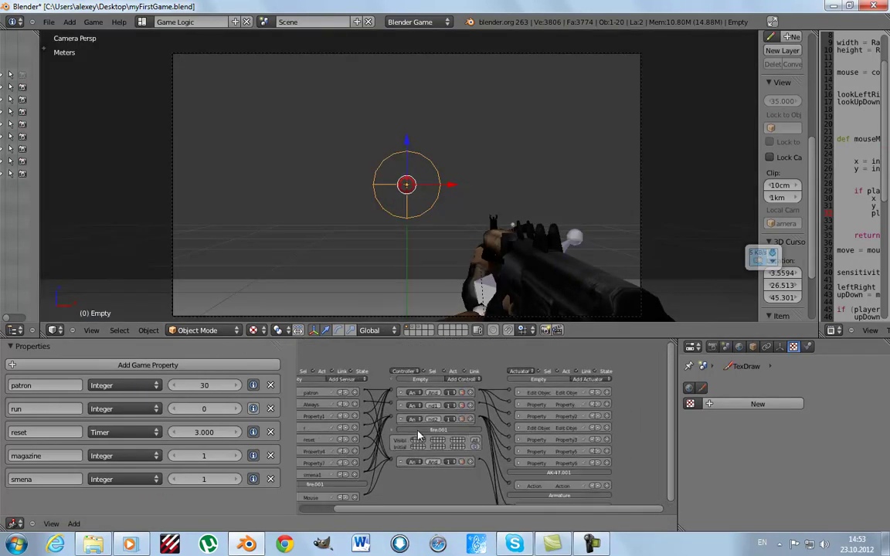
scroll(445, 189, down, 3)
scroll(490, 189, down, 2)
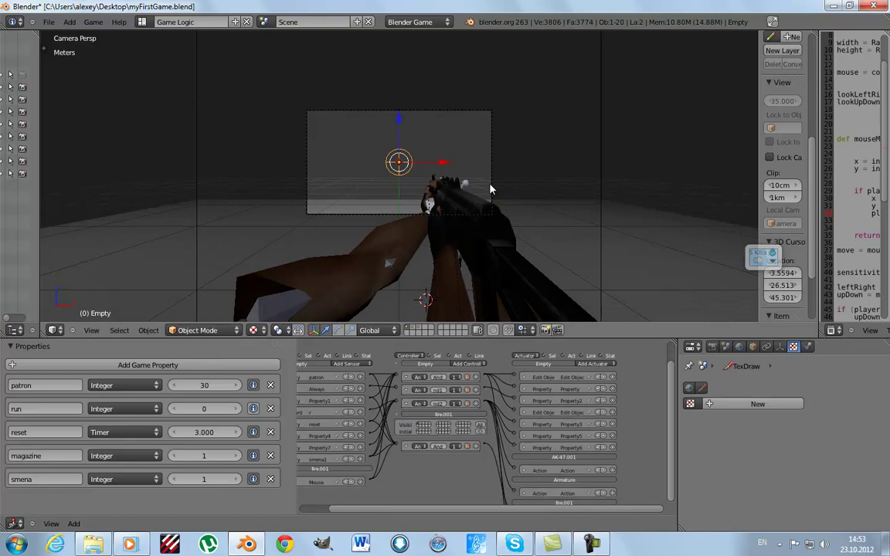
mouse_move(489, 188)
middle_down()
mouse_move(392, 177)
mouse_move(465, 194)
middle_up()
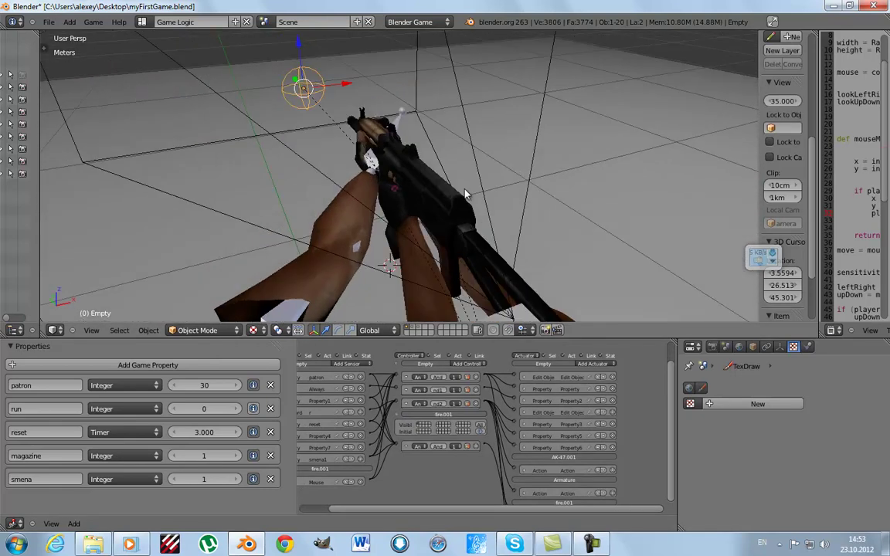
Select only the left_arm object.
right_click(436, 188)
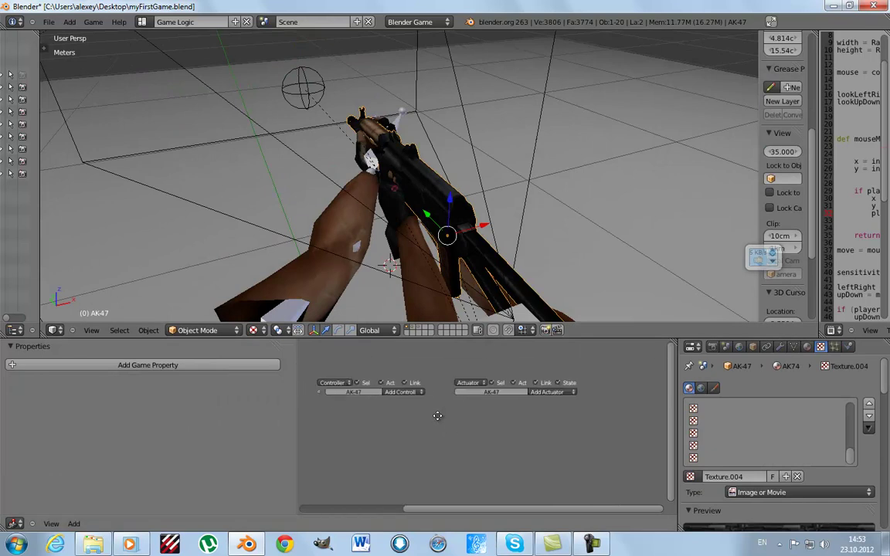
mouse_move(407, 239)
middle_down()
mouse_move(458, 195)
mouse_move(458, 214)
mouse_move(436, 214)
middle_up()
right_click(457, 196)
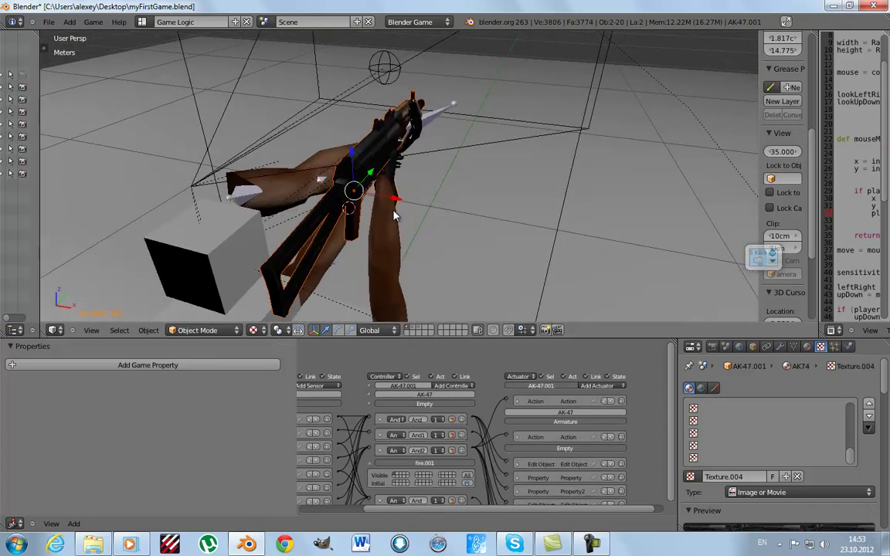
right_click(375, 175)
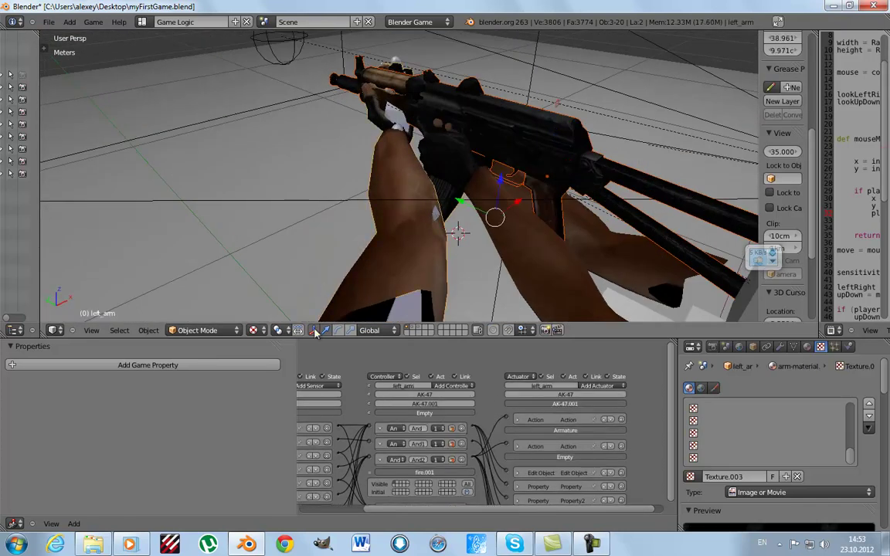
scroll(481, 413, down, 2)
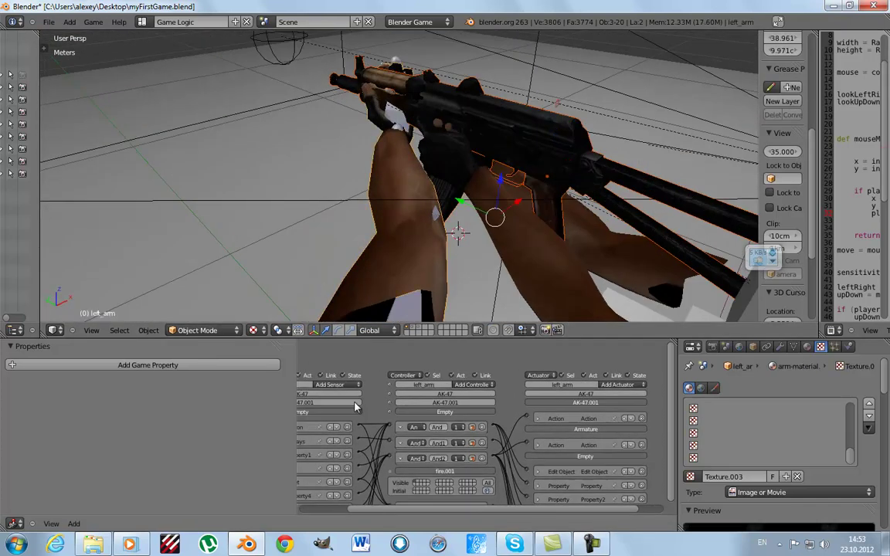
right_click(391, 248)
Add two Visibility actuators to left_arm.
click(572, 391)
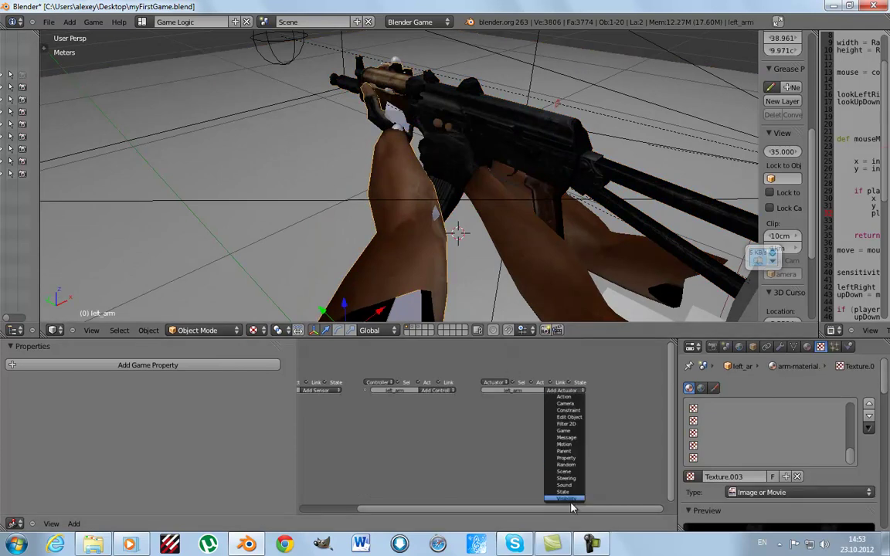
click(569, 391)
click(566, 499)
click(571, 387)
click(566, 501)
scroll(487, 446, up, 2)
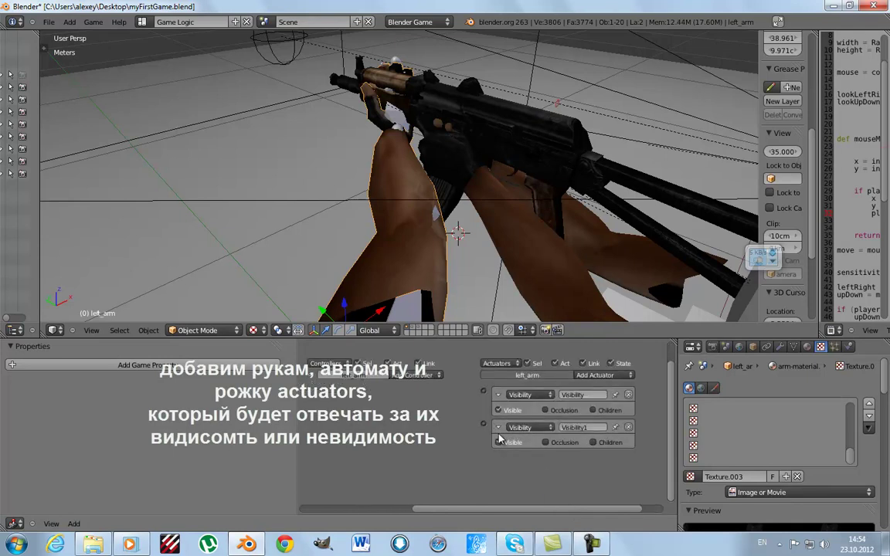
scroll(498, 426, down, 2)
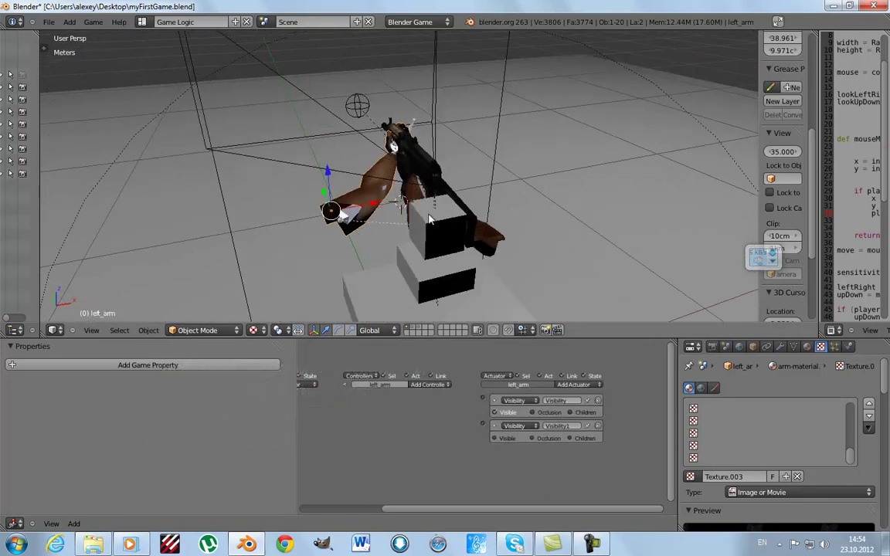
Add two Visibility actuators to the AK-47, setting the second to hide it.
middle_drag(432, 193, 472, 136)
right_click(473, 136)
click(578, 385)
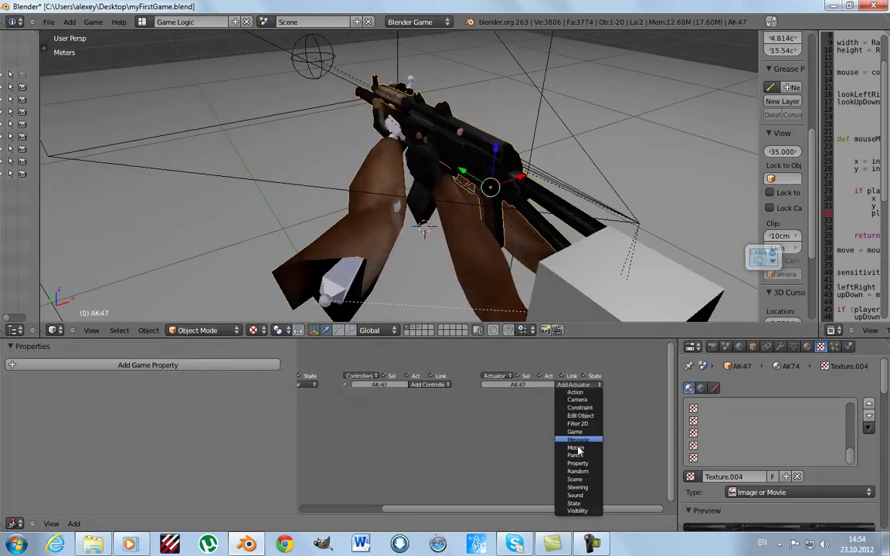
click(573, 511)
click(588, 386)
click(573, 511)
click(497, 440)
middle_drag(432, 200, 340, 170)
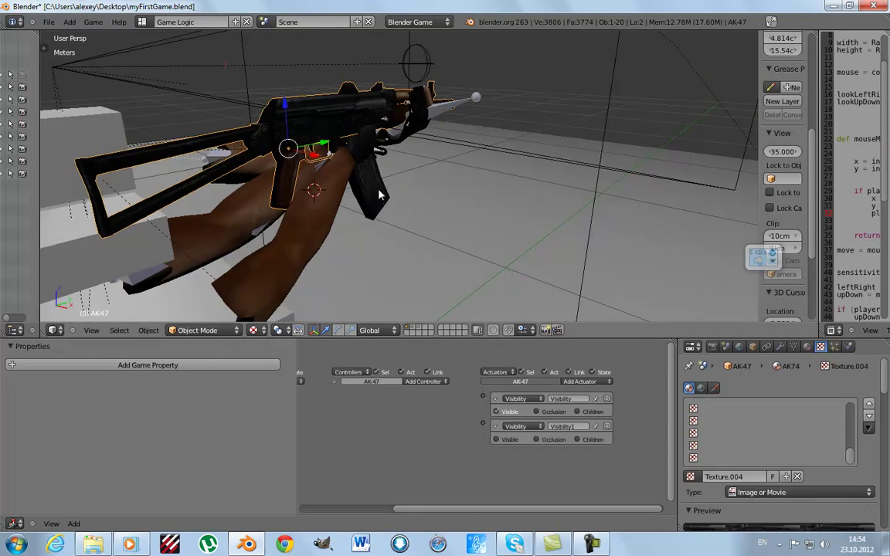
Add two Visibility actuators to the second rifle AK-47.001.
right_click(340, 169)
click(584, 383)
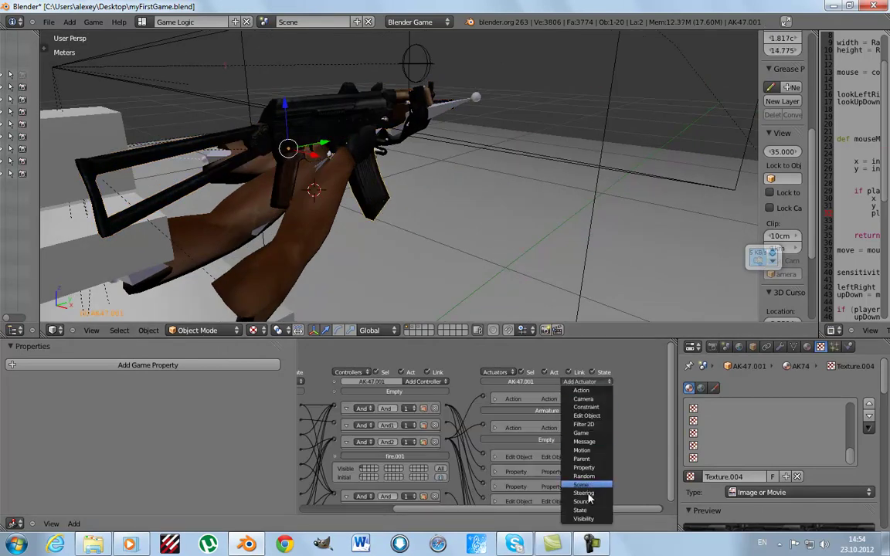
click(576, 512)
click(588, 382)
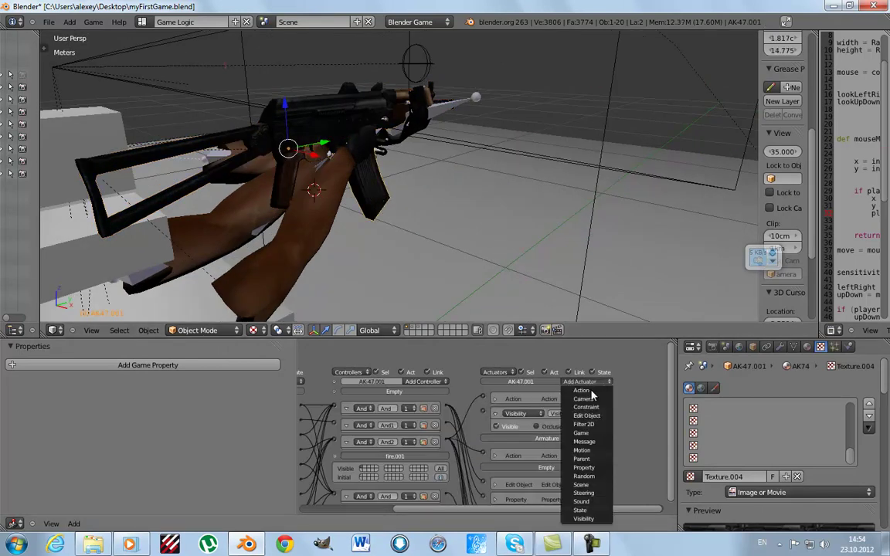
click(590, 518)
Collapse both Visibility actuators on AK-47.001.
scroll(498, 456, down, 1)
scroll(479, 411, down, 2)
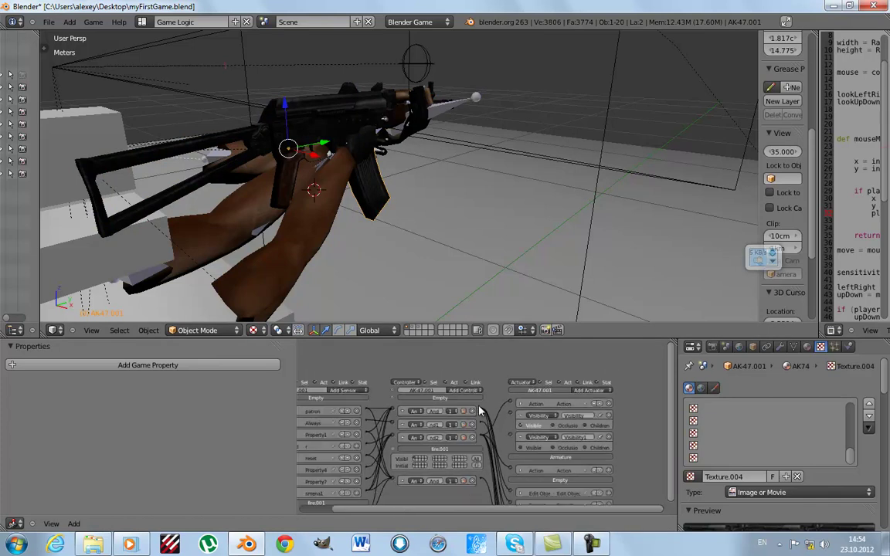
click(520, 417)
click(520, 427)
mouse_move(281, 137)
middle_down()
mouse_move(371, 182)
mouse_move(437, 179)
middle_up()
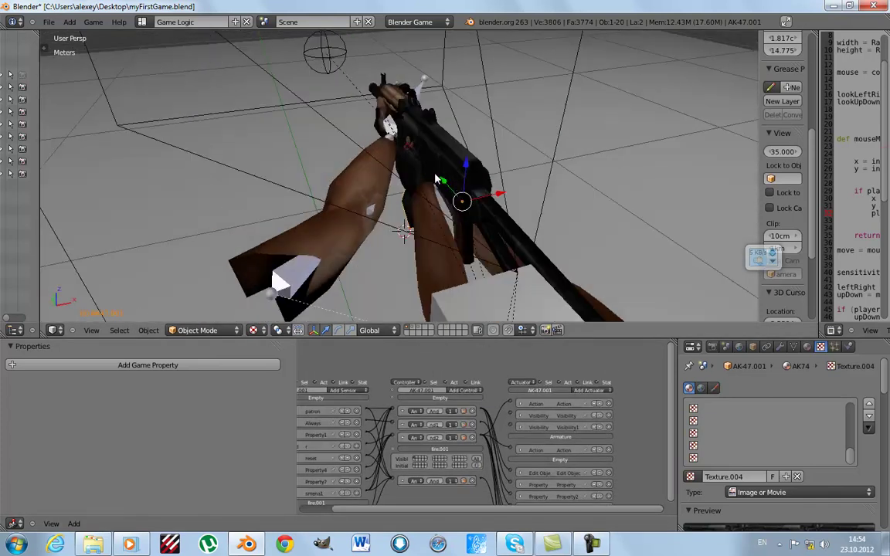
Collapse the open Visibility actuators on the AK-47 and left arm.
right_click(441, 139)
middle_drag(441, 139, 391, 210)
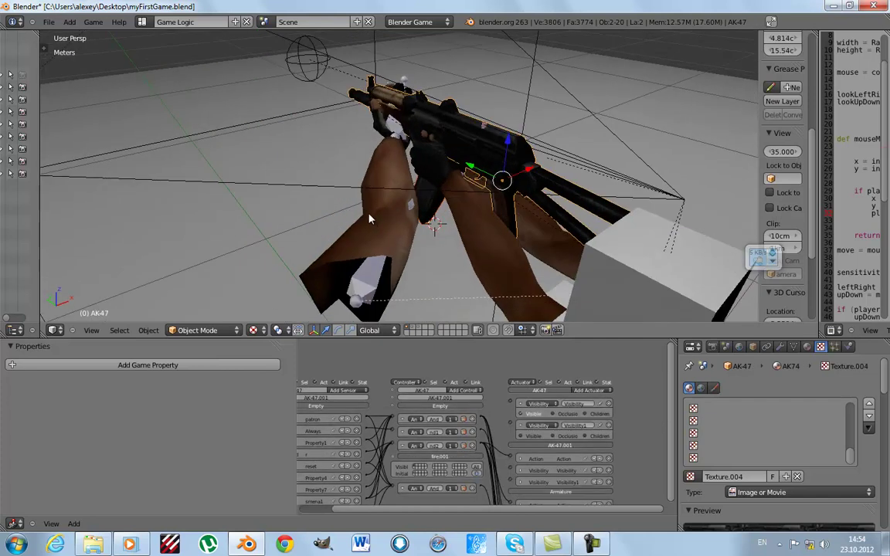
right_click(369, 219)
scroll(369, 220, down, 4)
scroll(538, 404, down, 2)
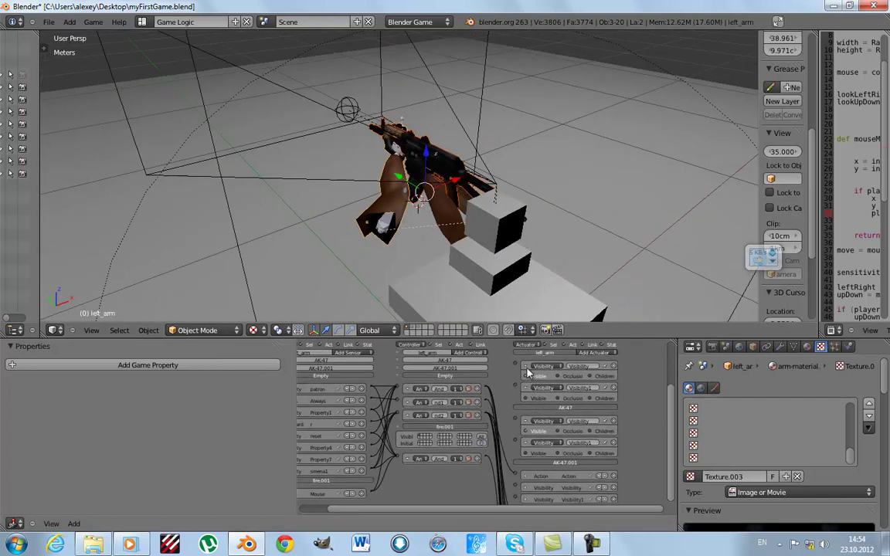
click(525, 366)
click(526, 378)
click(526, 400)
click(526, 412)
scroll(479, 417, up, 2)
scroll(466, 196, up, 1)
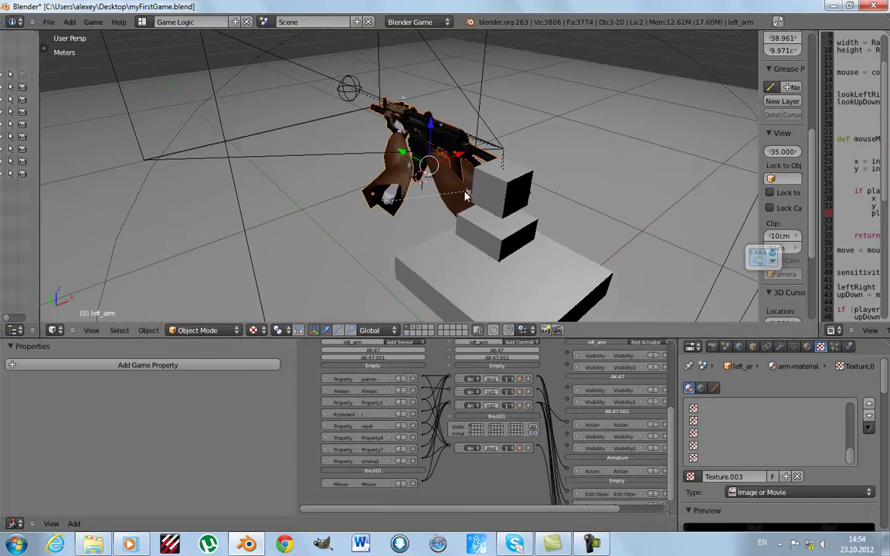
middle_drag(465, 196, 506, 178)
Select the fire.001 box and enlarge and pan the logic editor to show its bricks.
right_click(545, 174)
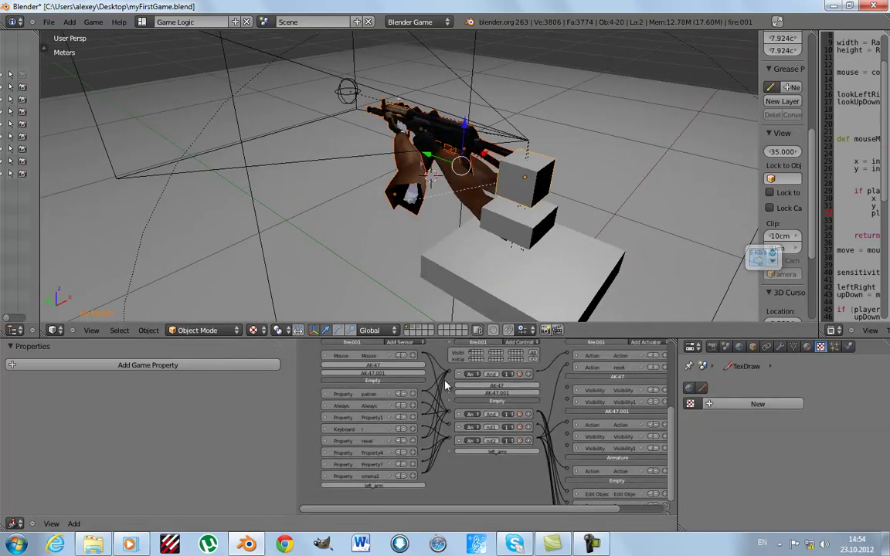
drag(423, 338, 425, 257)
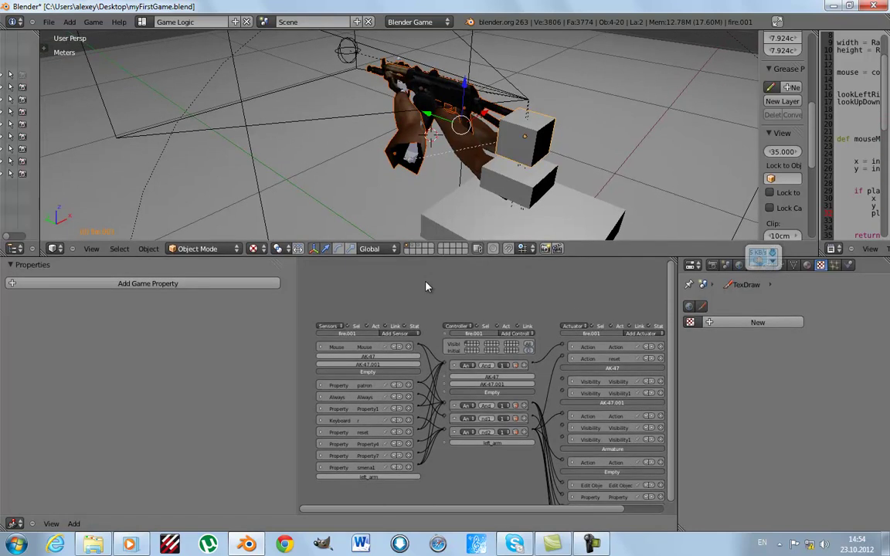
scroll(425, 293, up, 2)
scroll(460, 352, up, 2)
middle_drag(450, 334, 473, 338)
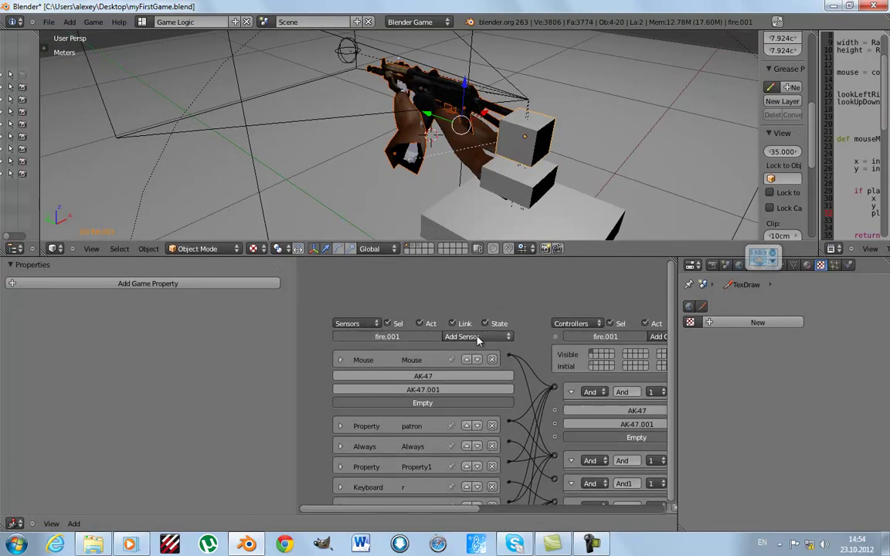
scroll(477, 340, down, 2)
middle_drag(441, 160, 408, 124)
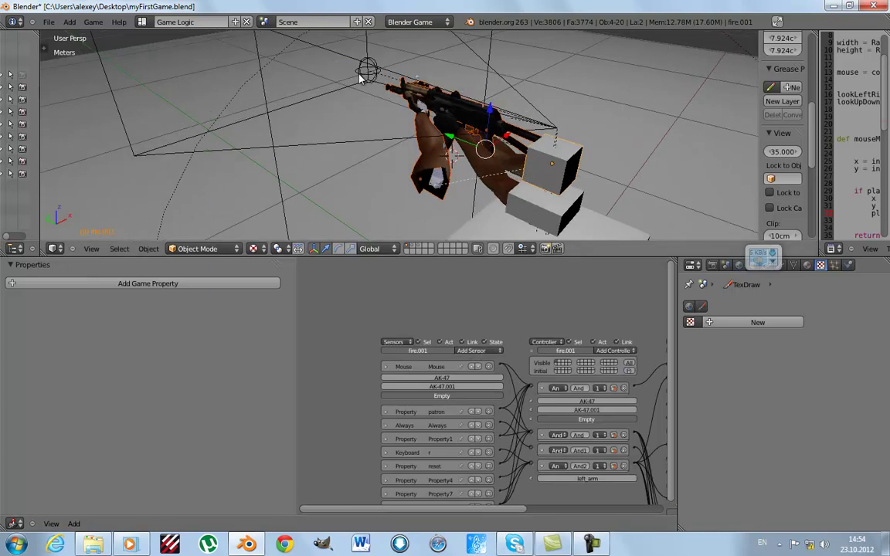
Add the Empty to the selection with the scene in wireframe.
key(z)
shift+right_click(571, 155)
key(z)
shift+right_click(367, 72)
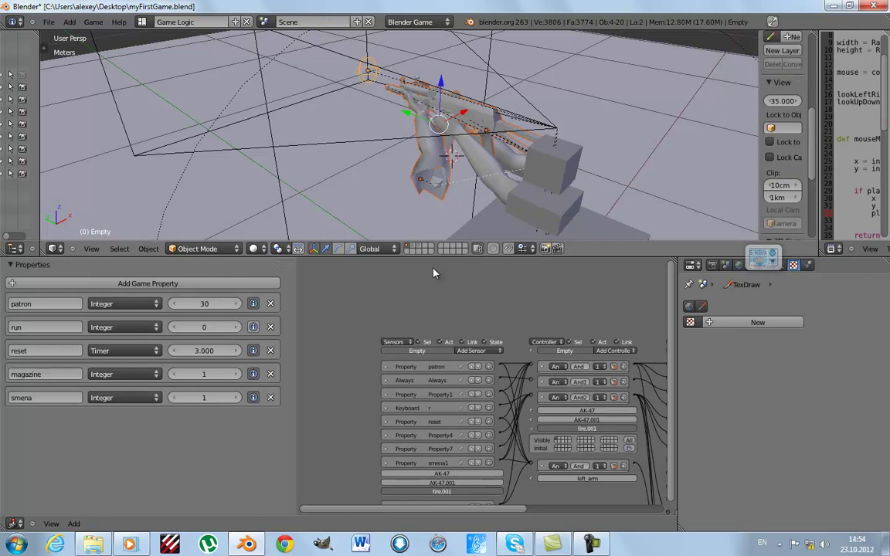
key(z)
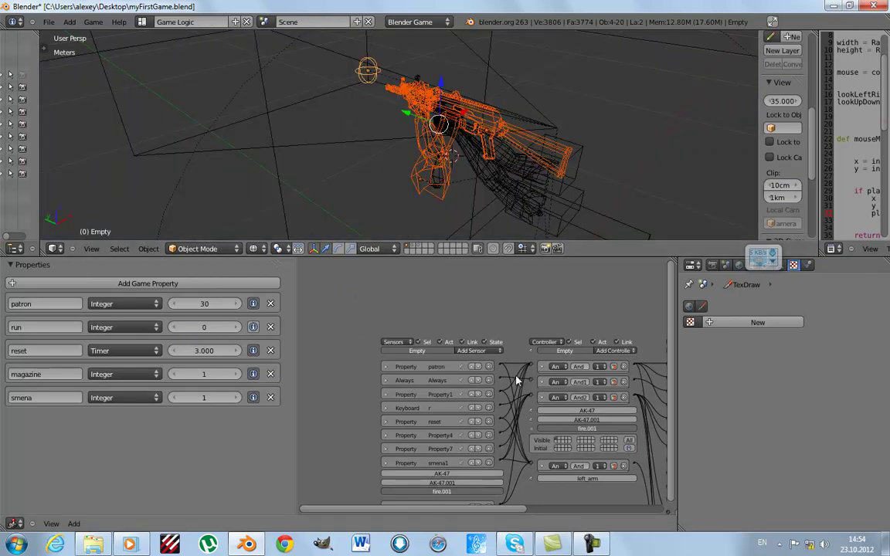
scroll(517, 379, up, 2)
scroll(510, 374, down, 2)
scroll(494, 348, up, 2)
Add a Property sensor to the Empty that tests smena.
click(475, 310)
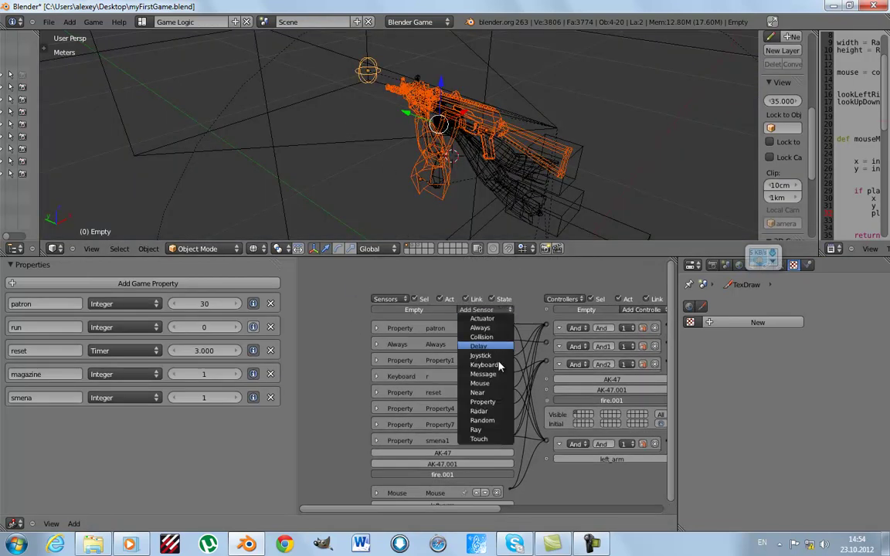
click(482, 402)
click(479, 417)
click(442, 469)
click(444, 431)
text(2)
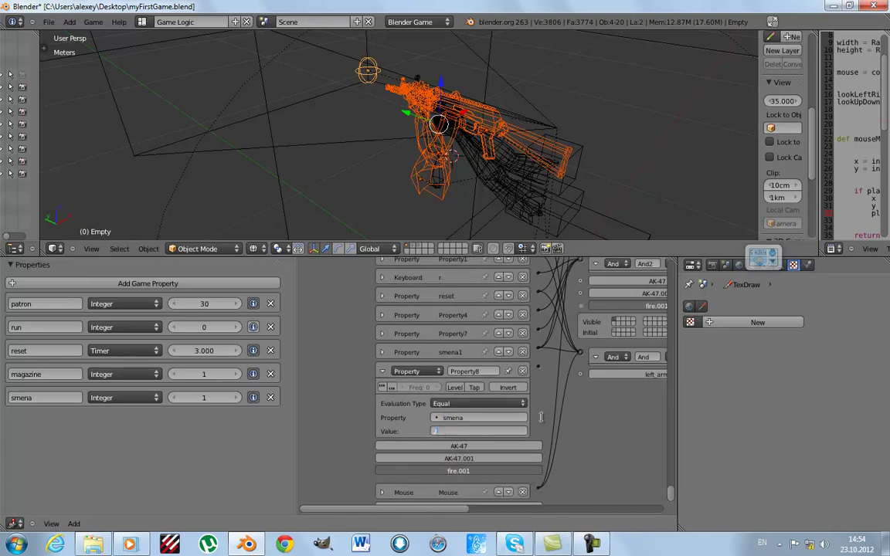
Delete the new Property8 sensor.
click(522, 371)
scroll(457, 352, down, 2)
scroll(458, 351, down, 1)
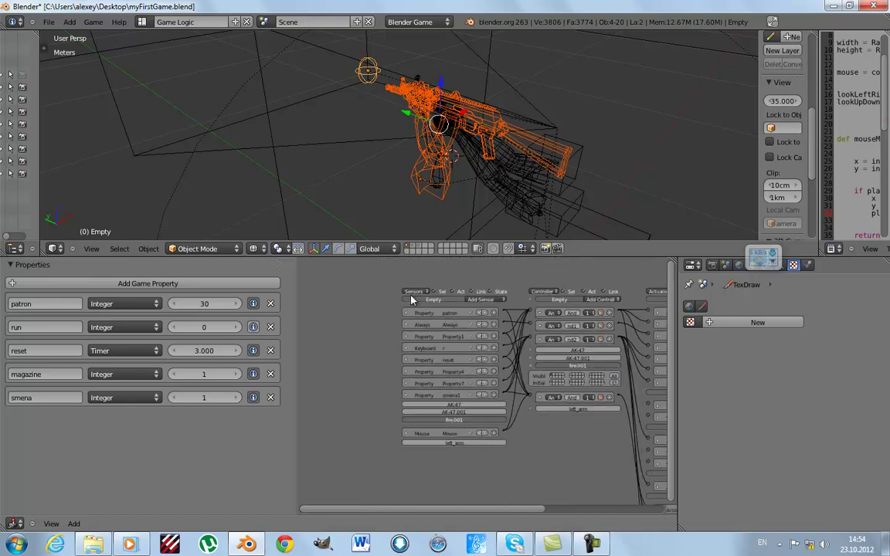
middle_drag(423, 113, 421, 127)
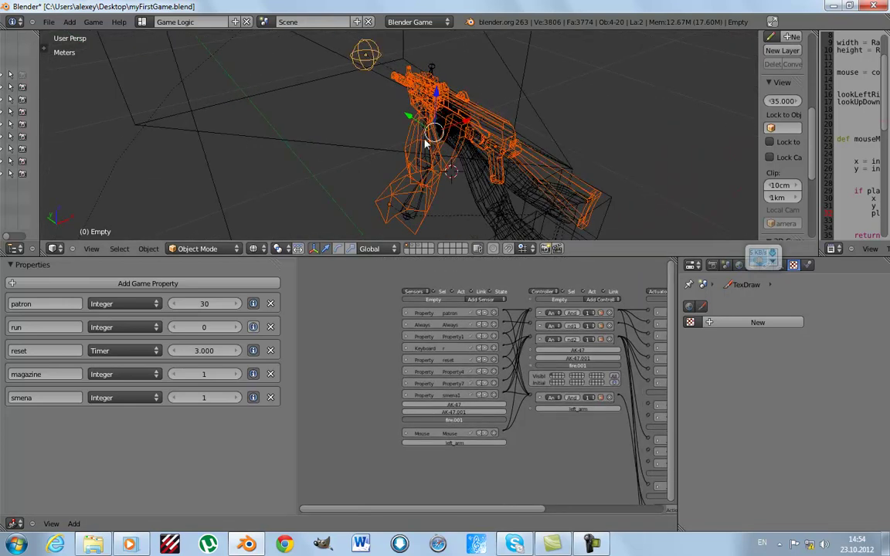
scroll(463, 379, up, 2)
scroll(463, 378, down, 1)
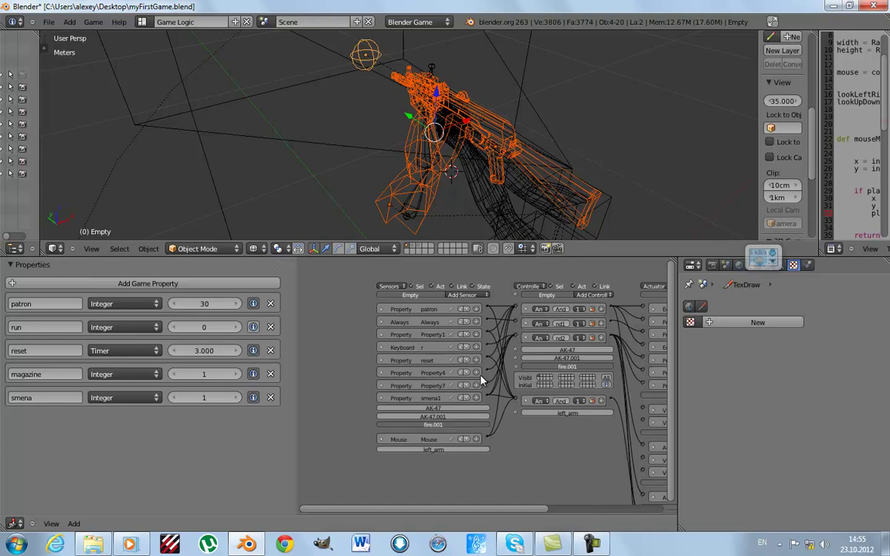
Add a Property sensor named nosmena1 to the Empty that checks smena equals 1, then collapse it.
click(462, 295)
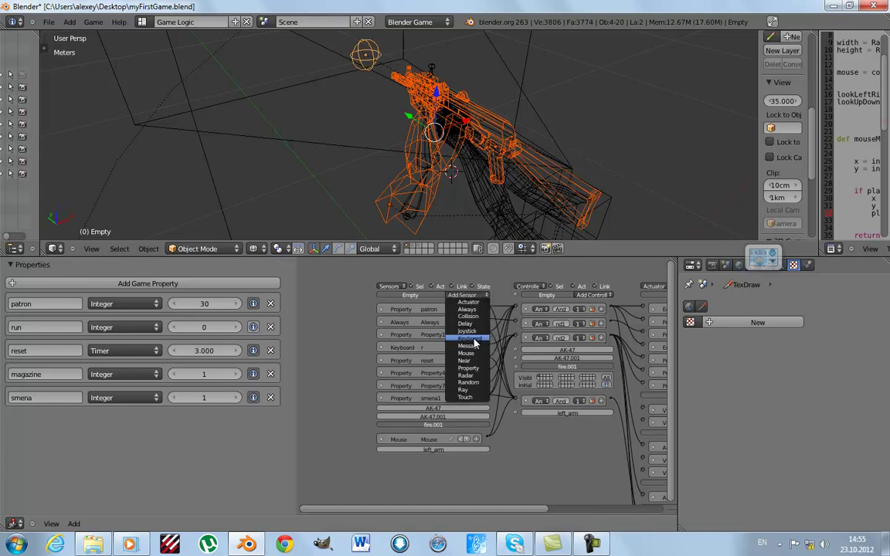
click(474, 371)
ctrl+scroll(402, 401, up, 2)
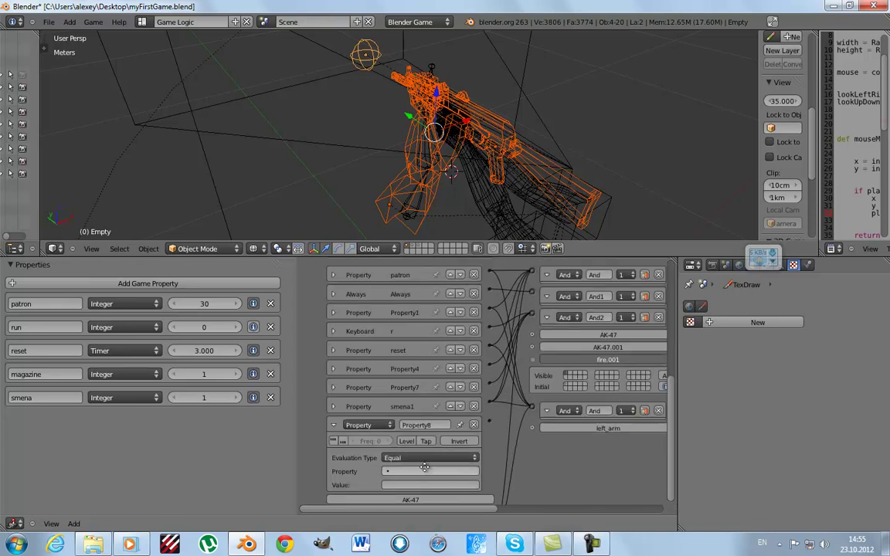
scroll(428, 432, down, 1)
click(427, 445)
click(405, 381)
text(1)
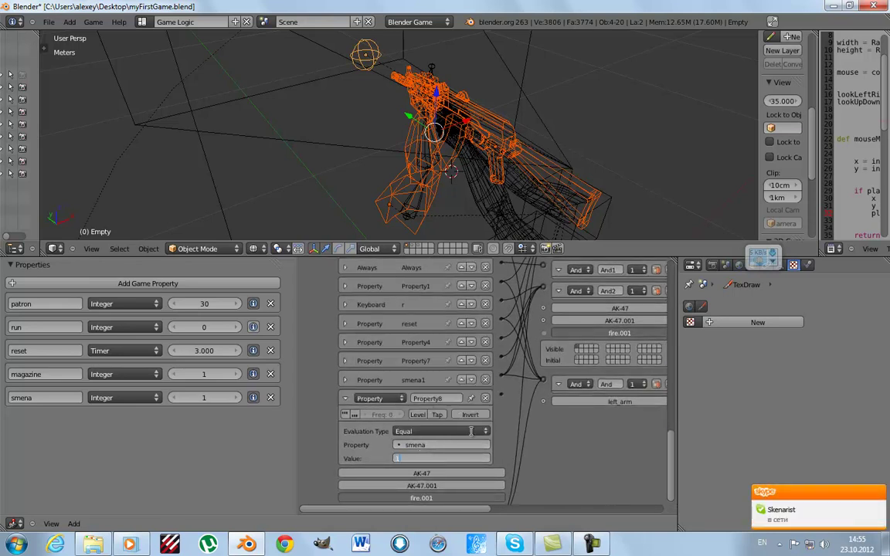
click(450, 398)
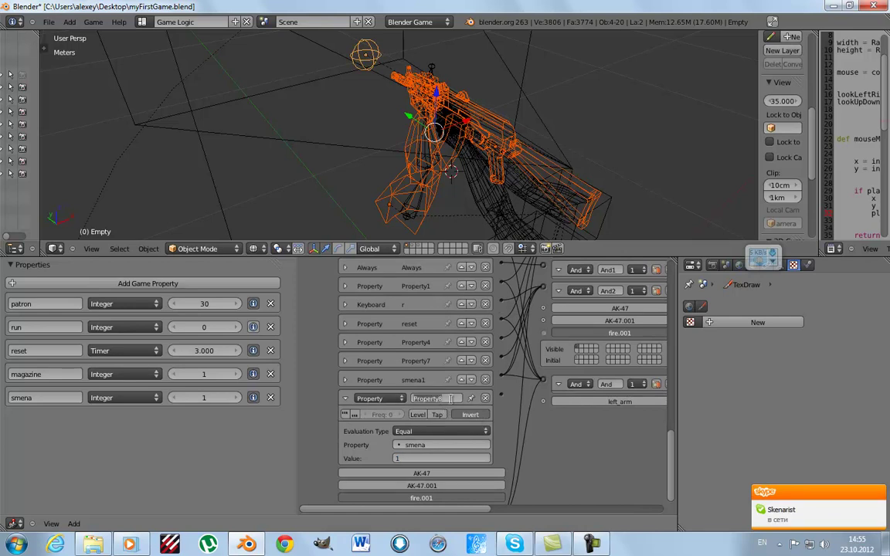
text(sm)
click(346, 398)
scroll(417, 362, down, 2)
Make the logic editor slightly taller and fit all logic bricks into view.
scroll(467, 330, down, 1)
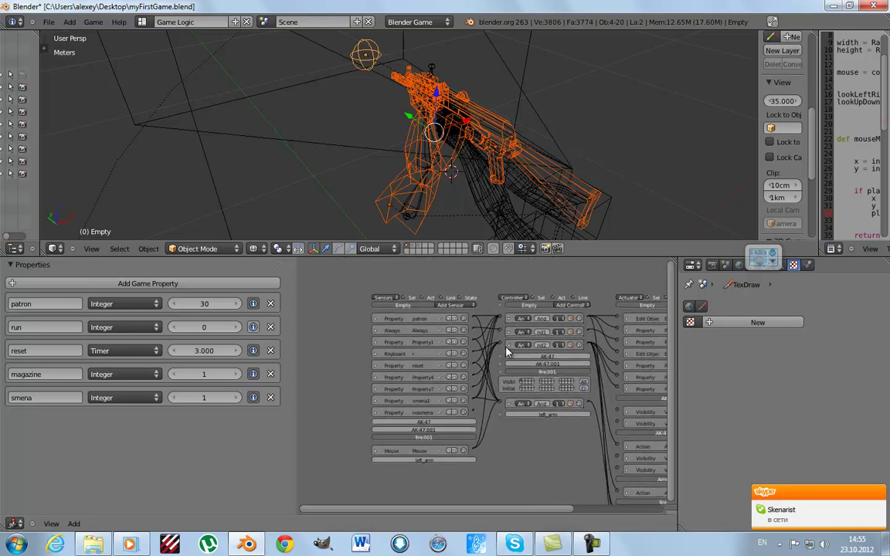
scroll(467, 329, down, 1)
scroll(467, 330, down, 1)
scroll(467, 330, down, 1)
scroll(468, 330, down, 1)
scroll(486, 332, down, 1)
scroll(509, 332, down, 1)
scroll(510, 332, down, 2)
scroll(510, 332, down, 1)
scroll(510, 332, down, 1)
drag(510, 241, 510, 225)
scroll(516, 258, up, 2)
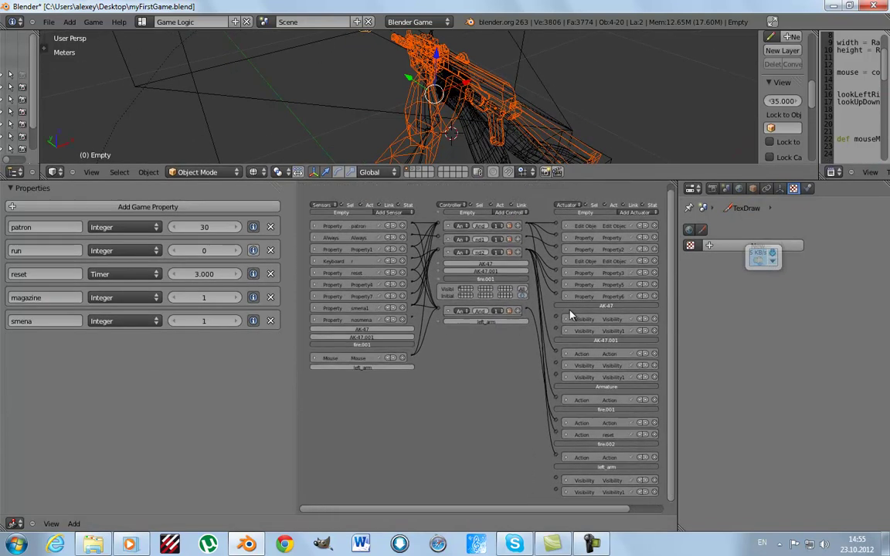
scroll(571, 312, up, 2)
scroll(479, 315, up, 2)
scroll(457, 317, up, 1)
key(Home)
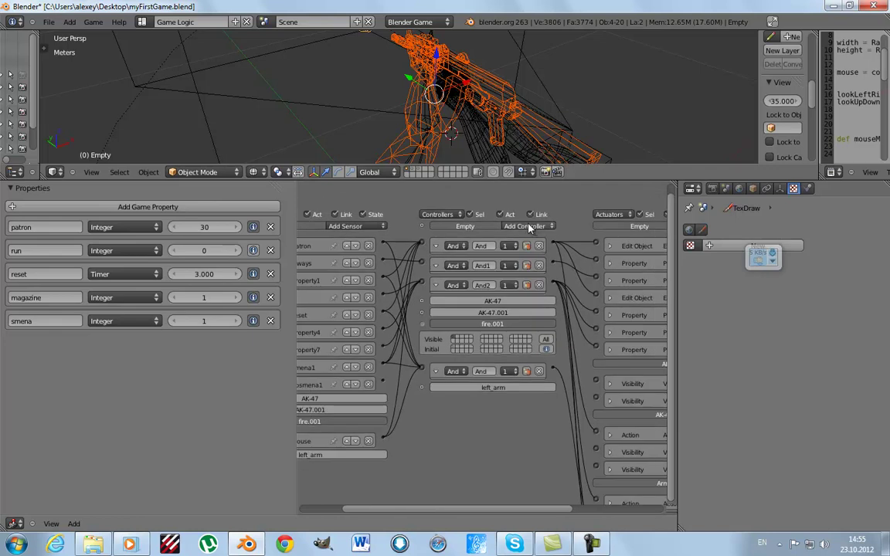
Add two And controllers below And2 and name them vis and novis.
click(530, 226)
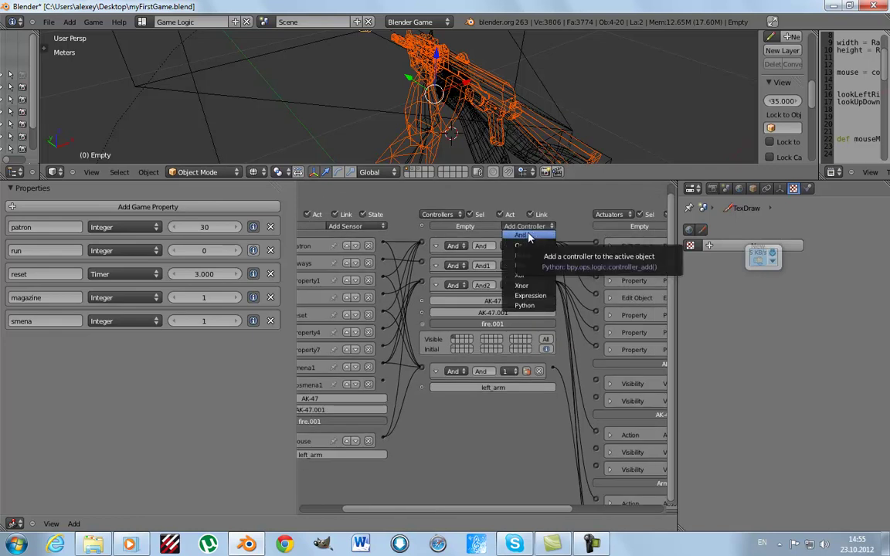
click(525, 225)
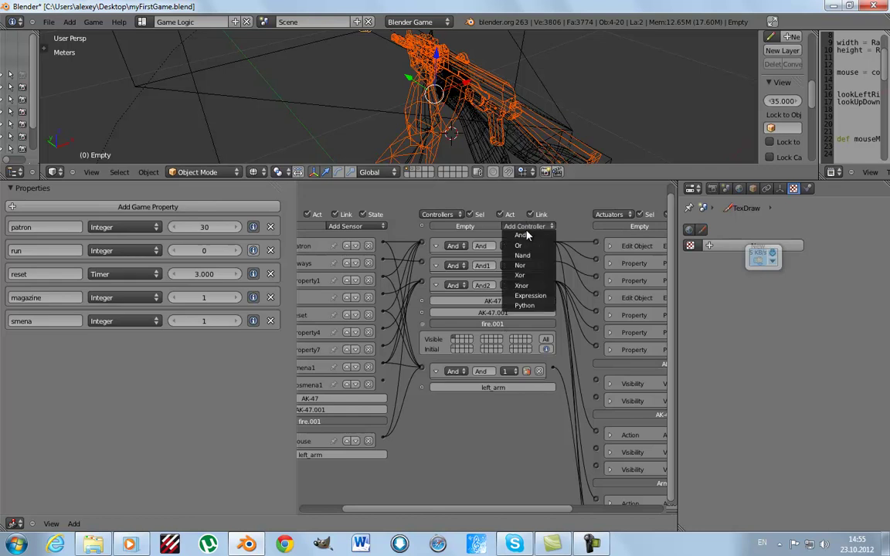
click(528, 236)
click(526, 229)
click(530, 238)
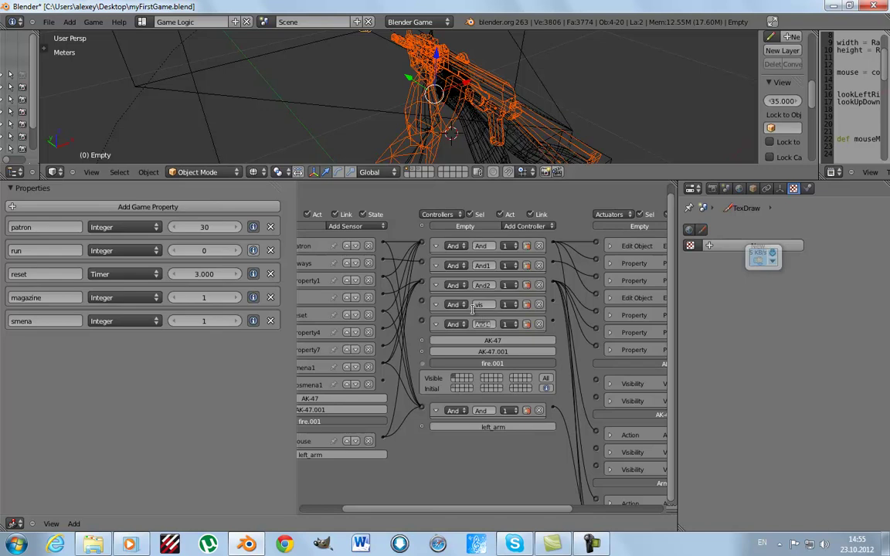
key(Return)
key(Home)
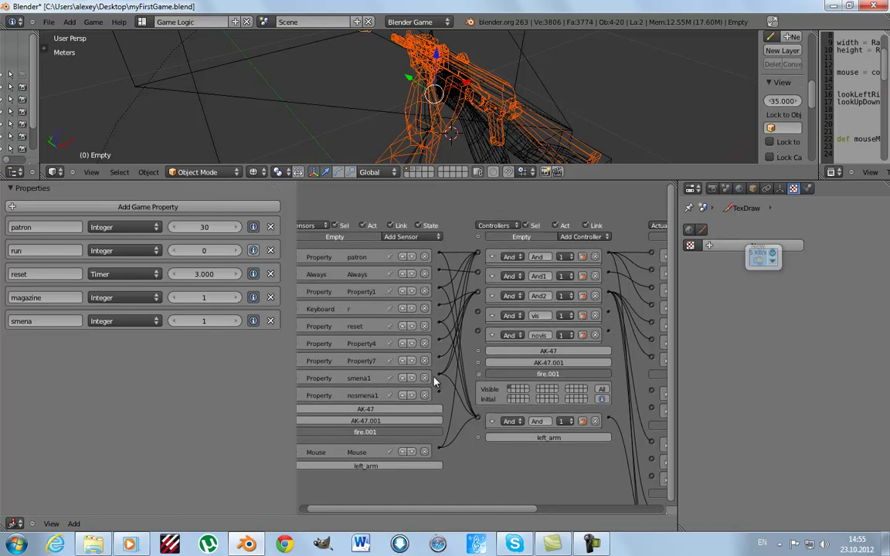
Wire nosmena1 to novis, novis to Visibility1, and vis to the other Visibility actuator.
drag(440, 394, 479, 332)
scroll(502, 325, right, 6)
drag(542, 385, 546, 394)
scroll(514, 288, down, 2)
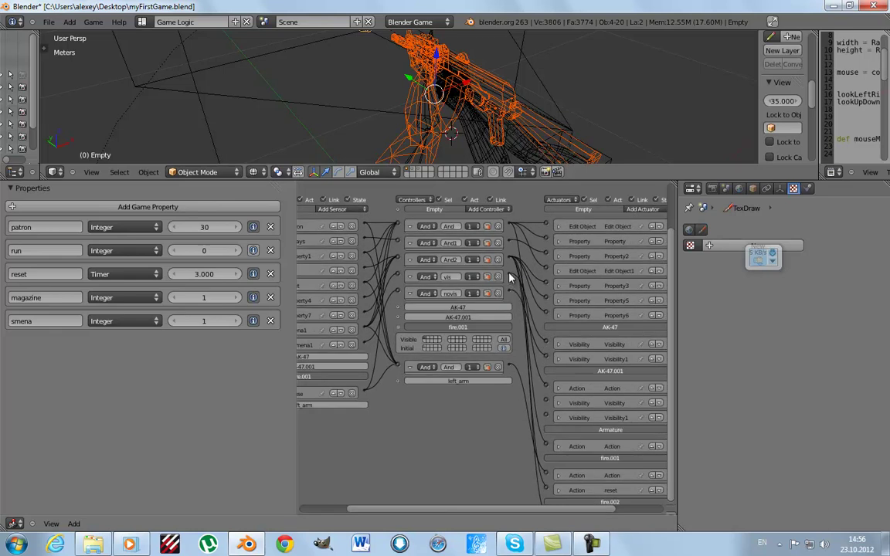
drag(546, 416, 510, 294)
scroll(510, 294, down, 5)
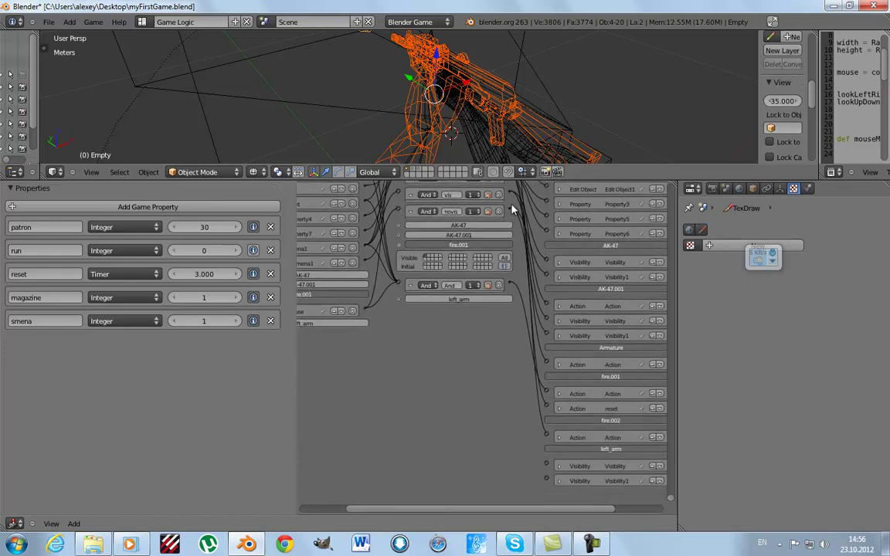
mouse_move(510, 198)
mouse_down()
mouse_move(546, 466)
mouse_move(509, 210)
mouse_move(461, 183)
mouse_move(457, 403)
mouse_up()
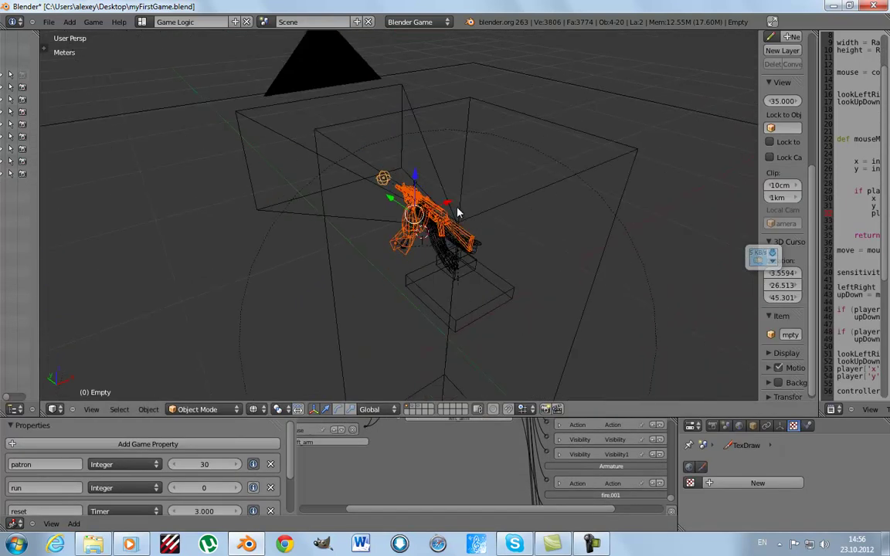
Switch to camera view with textured shading and test-run the game.
key(KP_0)
click(255, 409)
click(255, 356)
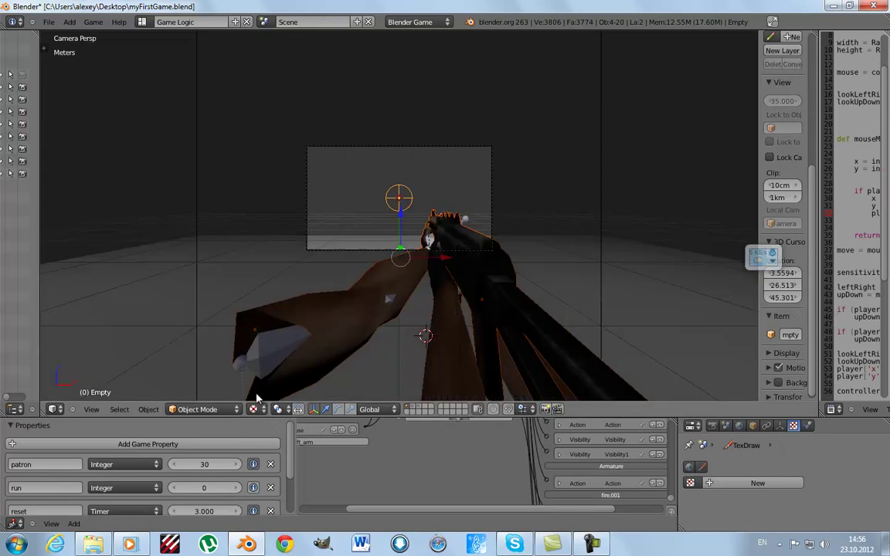
scroll(139, 471, down, 3)
scroll(407, 251, up, 4)
key(p)
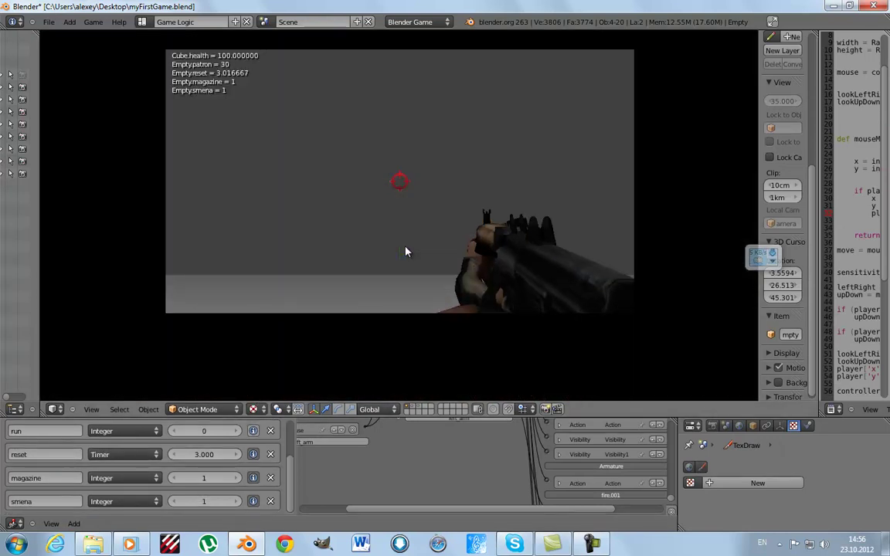
key(Escape)
Raise the smena property to 2 and re-test the game to see the pistol.
click(237, 501)
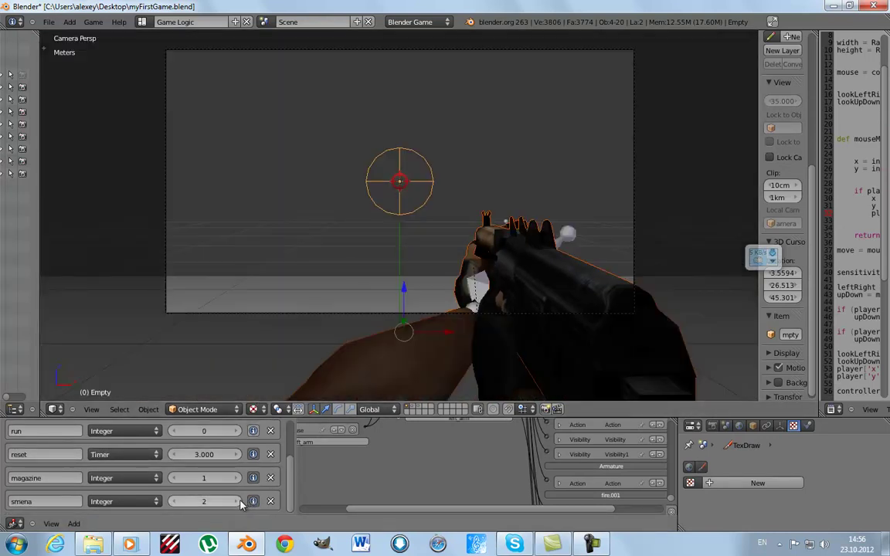
key(p)
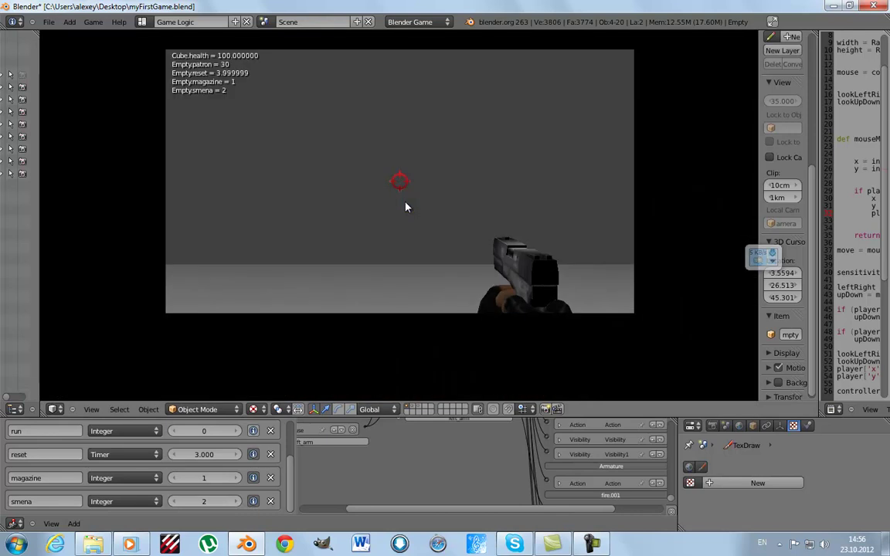
key(Escape)
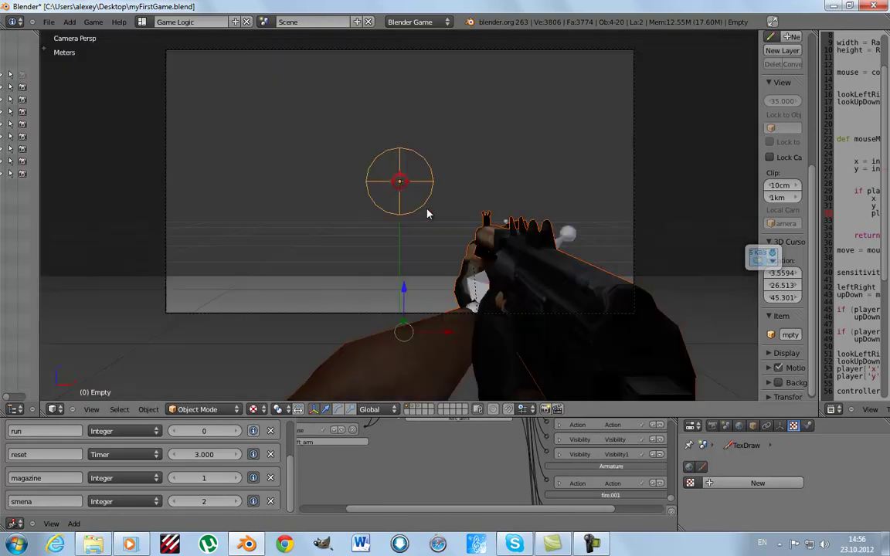
scroll(427, 214, down, 3)
scroll(454, 254, up, 3)
mouse_move(455, 254)
middle_down()
mouse_move(535, 251)
mouse_move(416, 226)
mouse_move(429, 240)
middle_up()
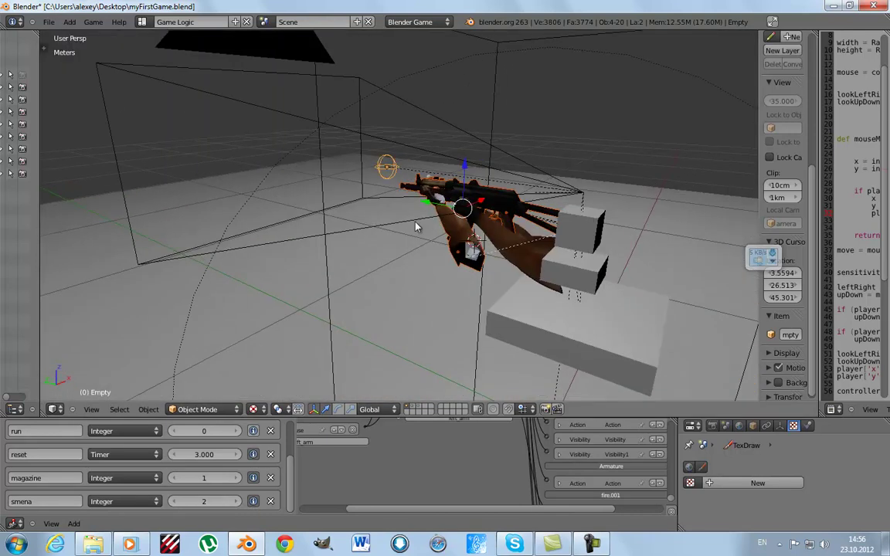
scroll(434, 245, up, 3)
Hide the rifle model and orbit to see the pistol and white blocks.
key(h)
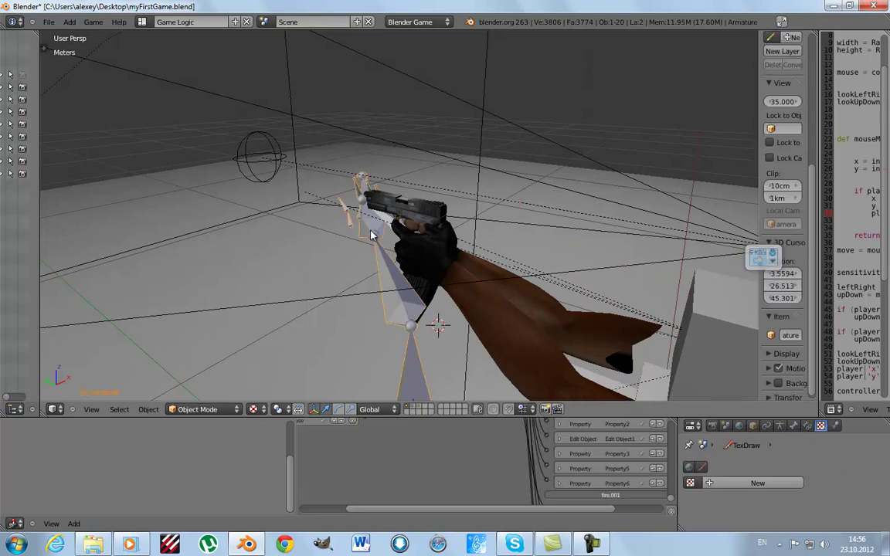
middle_drag(370, 249, 419, 288)
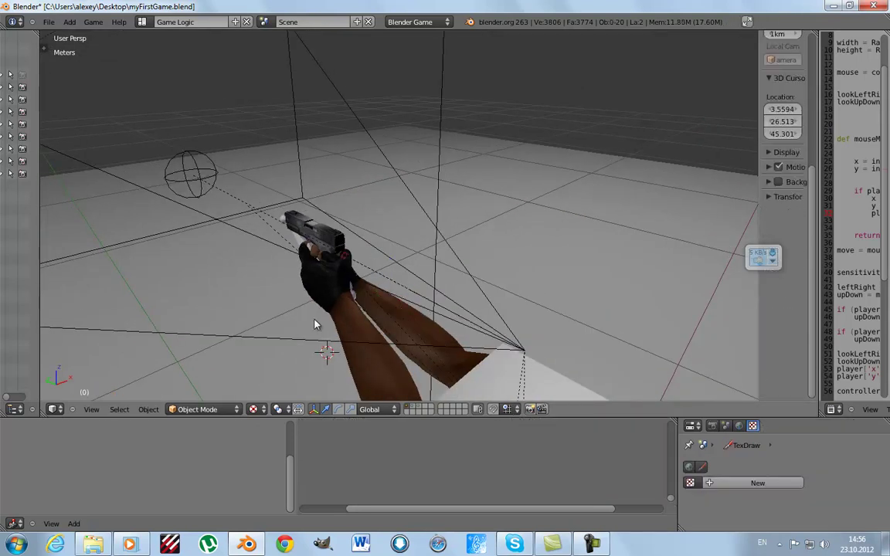
middle_drag(314, 327, 336, 292)
Select the pistol Cube_001 in orthographic view and enlarge the logic and properties editors.
right_click(361, 230)
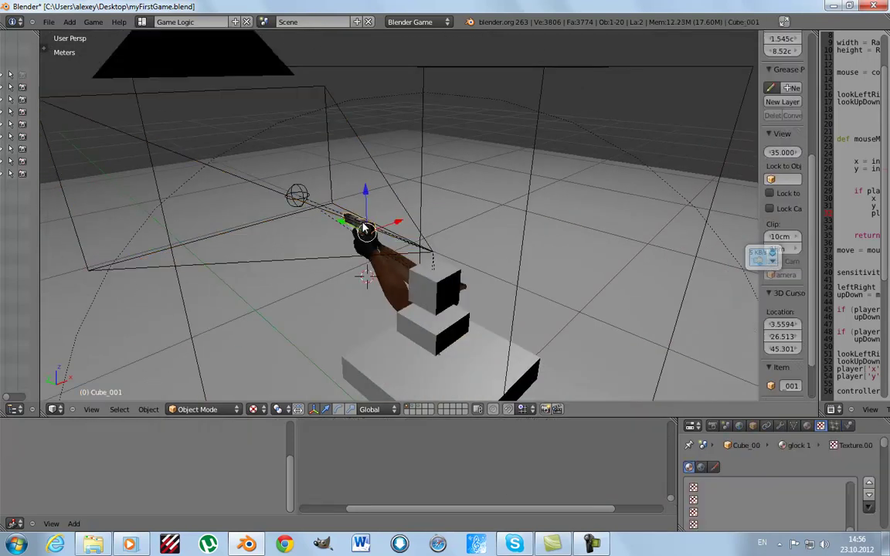
middle_drag(365, 229, 375, 189)
scroll(375, 188, up, 4)
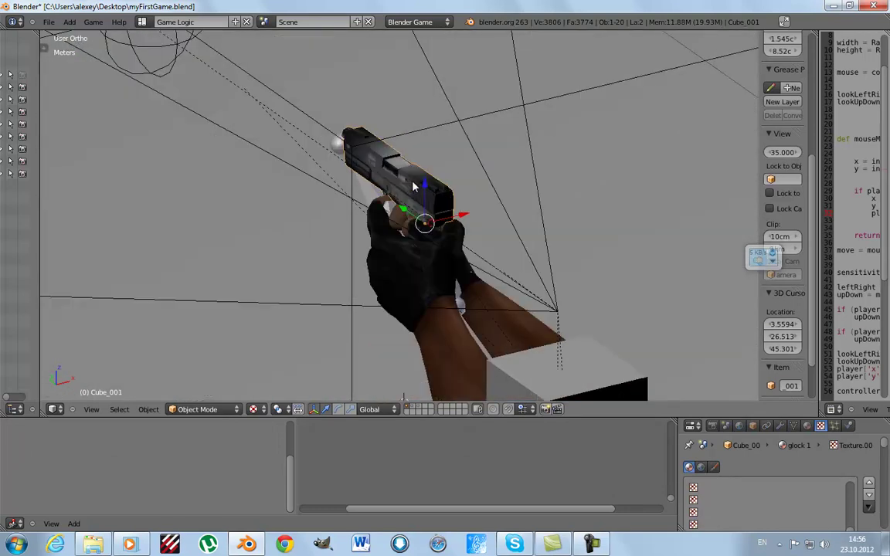
key(KP_5)
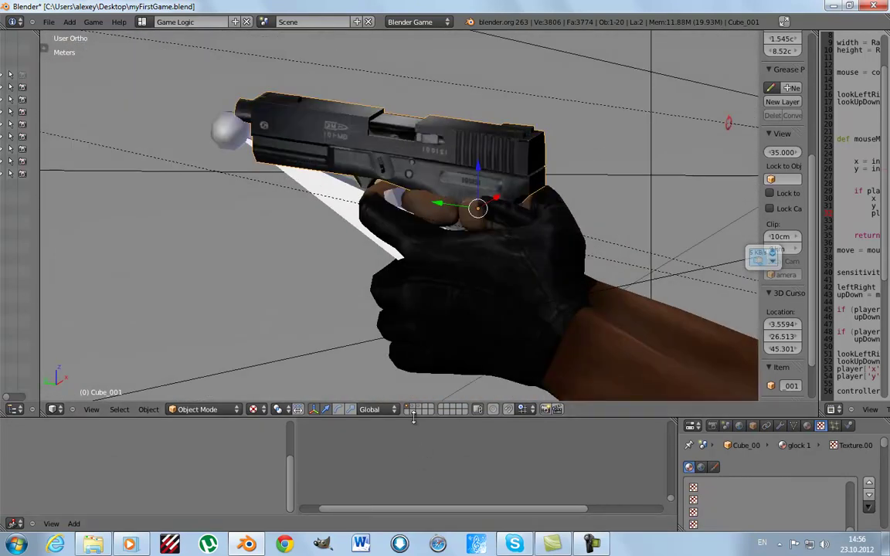
drag(417, 418, 419, 298)
scroll(341, 125, down, 6)
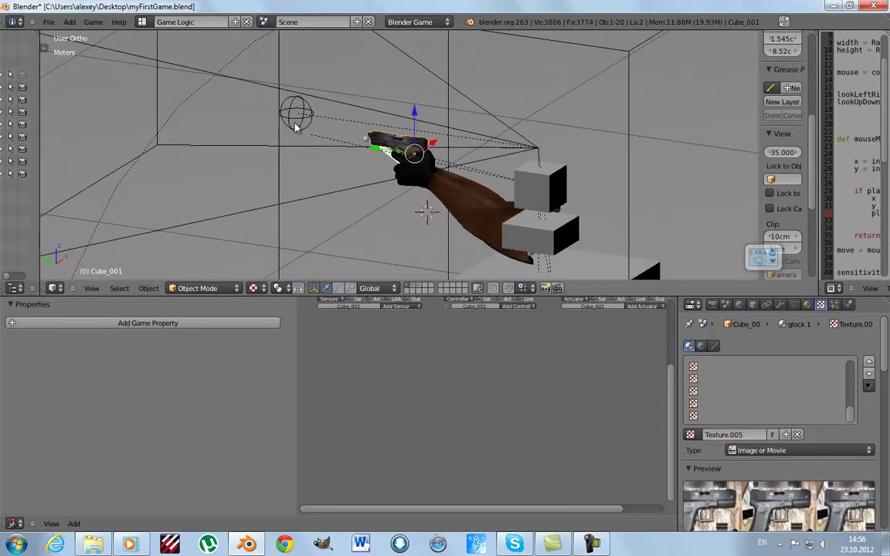
Select the fire.001 cube and give it a left-button Mouse sensor.
right_click(294, 117)
right_click(540, 181)
scroll(379, 386, up, 2)
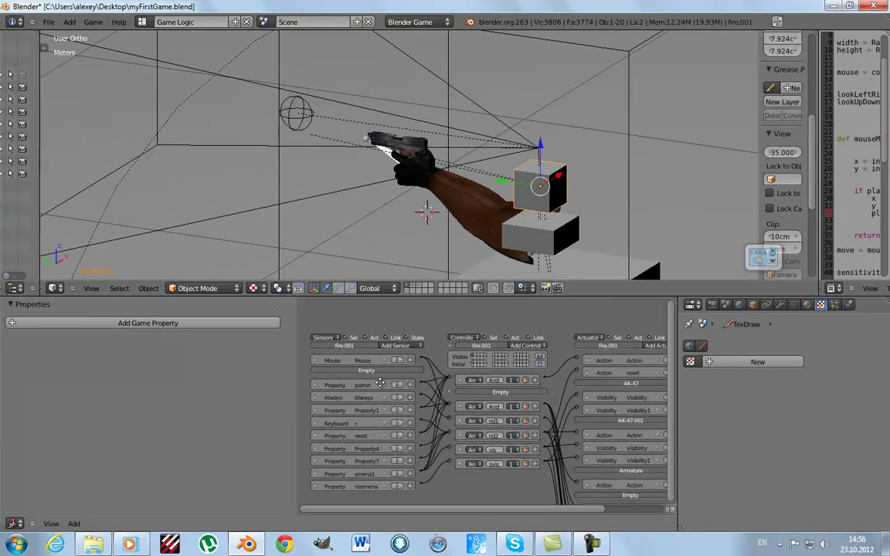
scroll(437, 396, up, 2)
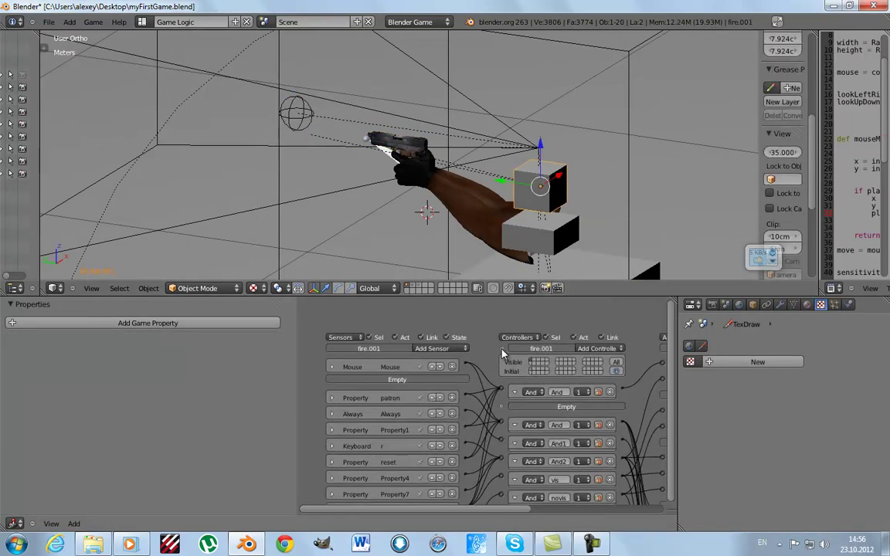
scroll(463, 363, up, 2)
click(451, 348)
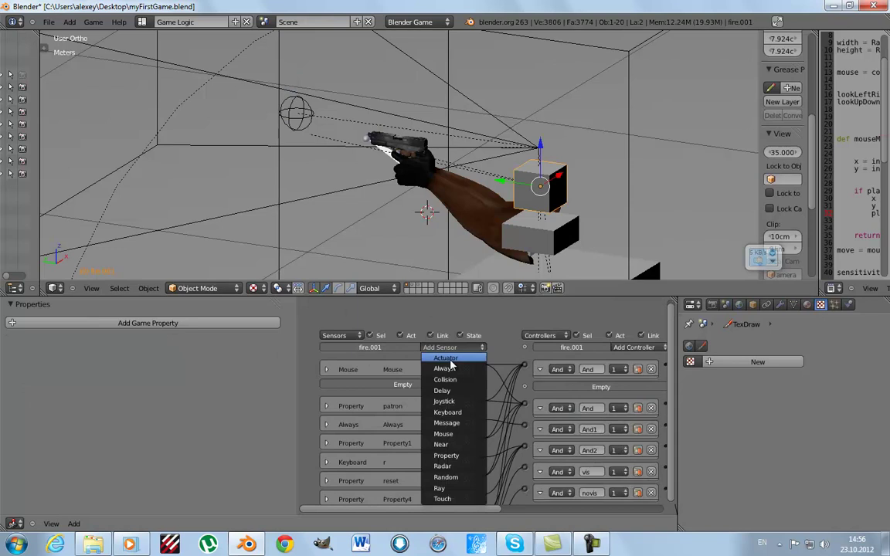
click(445, 434)
scroll(369, 386, up, 2)
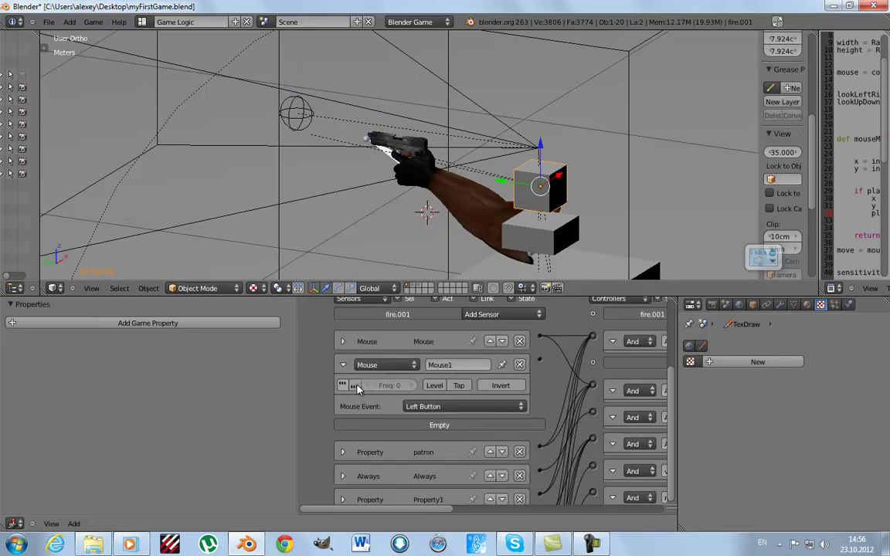
scroll(463, 386, down, 1)
scroll(494, 363, down, 2)
scroll(510, 353, down, 2)
Add an Action actuator to fire.001 that plays Cube.001Action.
click(508, 349)
scroll(540, 363, right, 3)
click(586, 351)
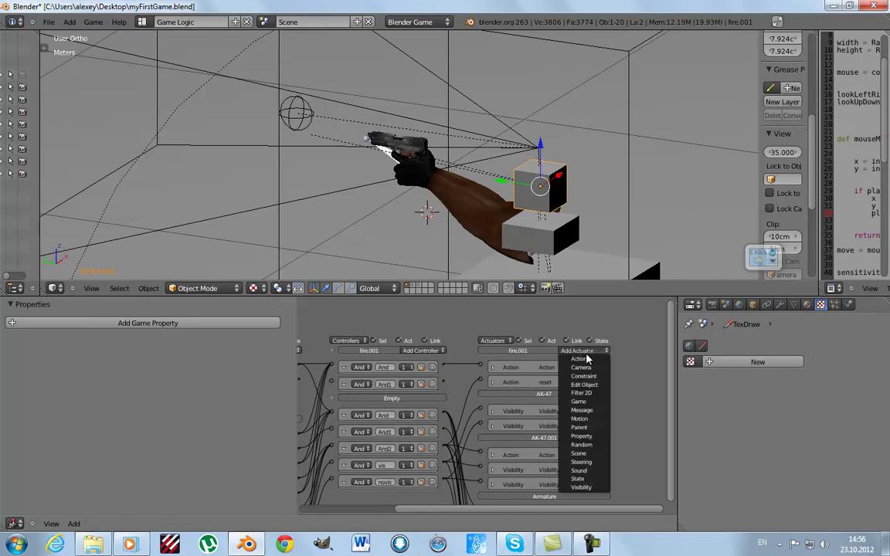
click(581, 359)
click(512, 390)
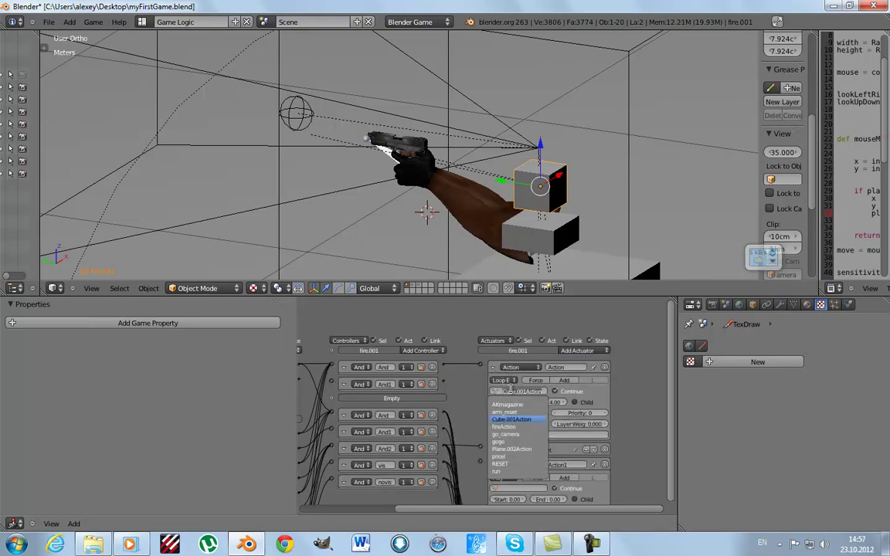
click(493, 367)
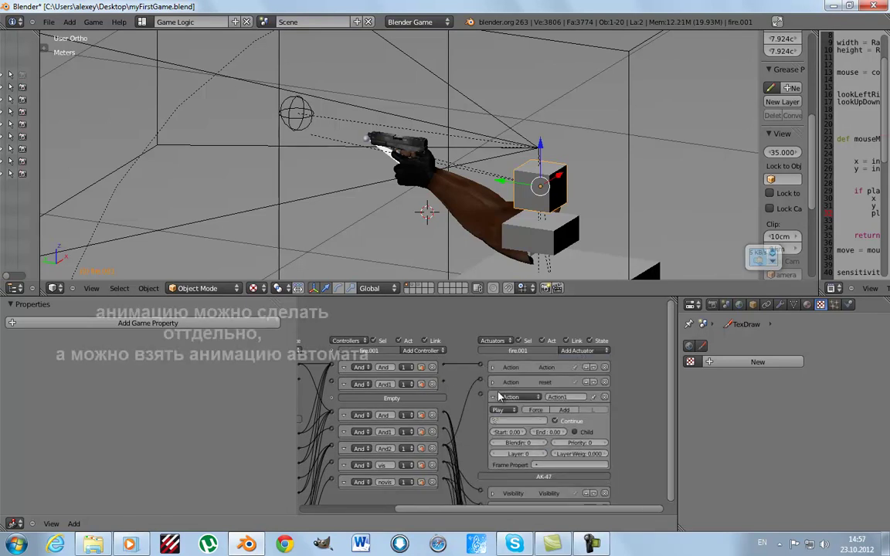
click(495, 421)
text(Cube.001Action)
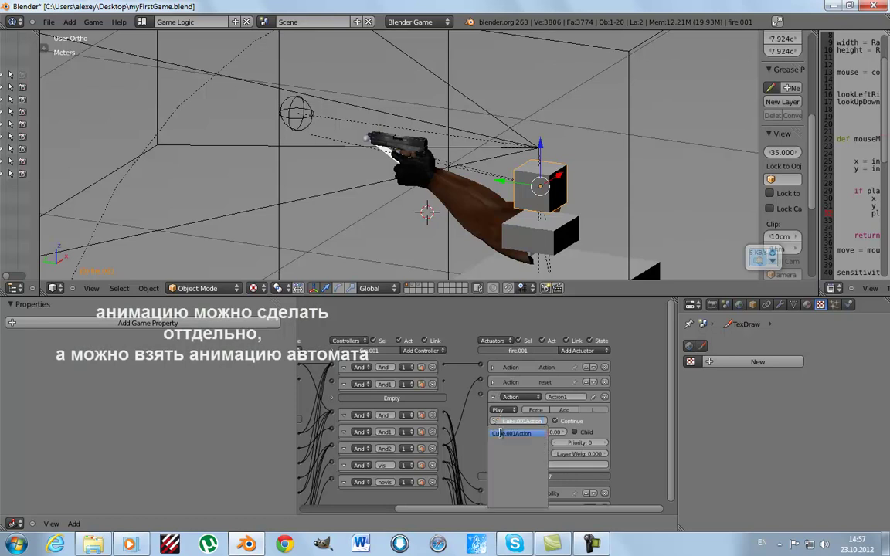
click(499, 433)
Pan the logic editor to review fire.001's controllers and sensors columns.
scroll(494, 425, up, 2)
scroll(483, 417, up, 1)
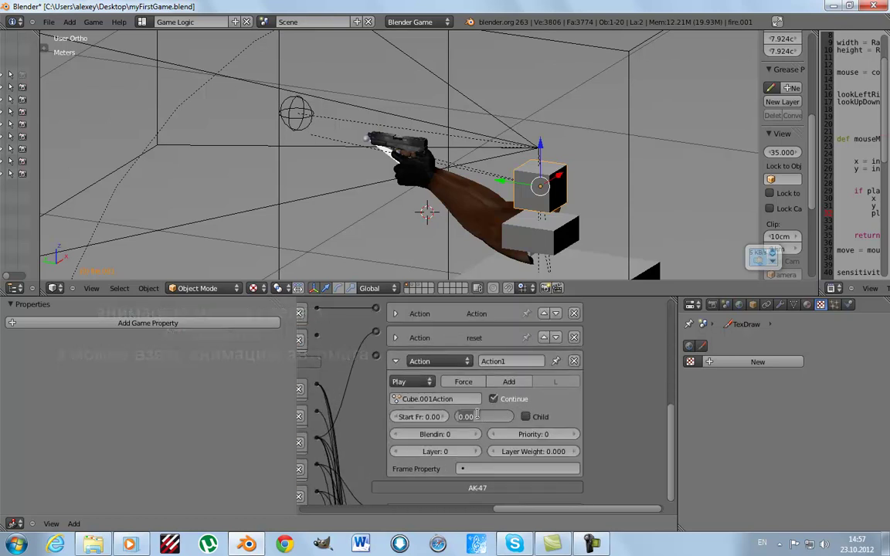
scroll(357, 384, down, 2)
middle_drag(357, 384, 442, 371)
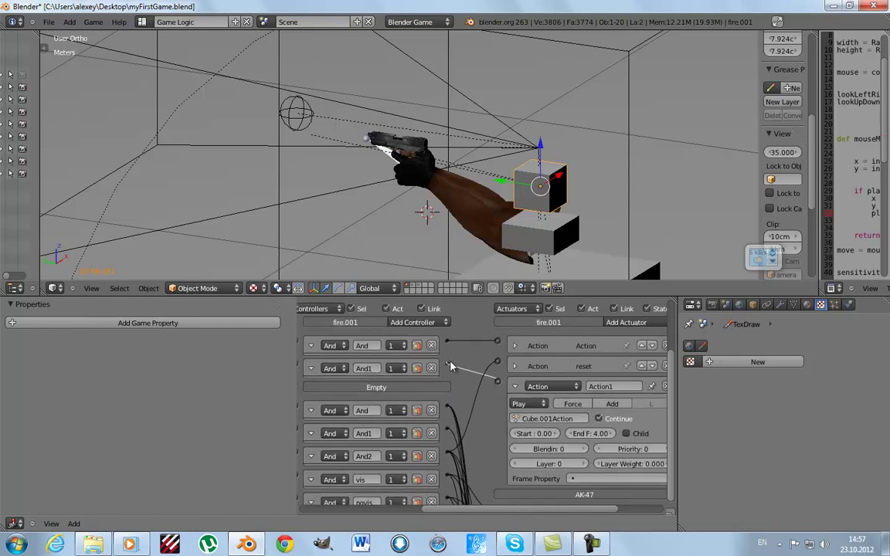
scroll(456, 372, down, 2)
mouse_move(324, 386)
middle_down()
mouse_move(504, 380)
mouse_move(487, 347)
middle_up()
scroll(435, 390, up, 1)
scroll(506, 378, down, 1)
scroll(428, 176, down, 1)
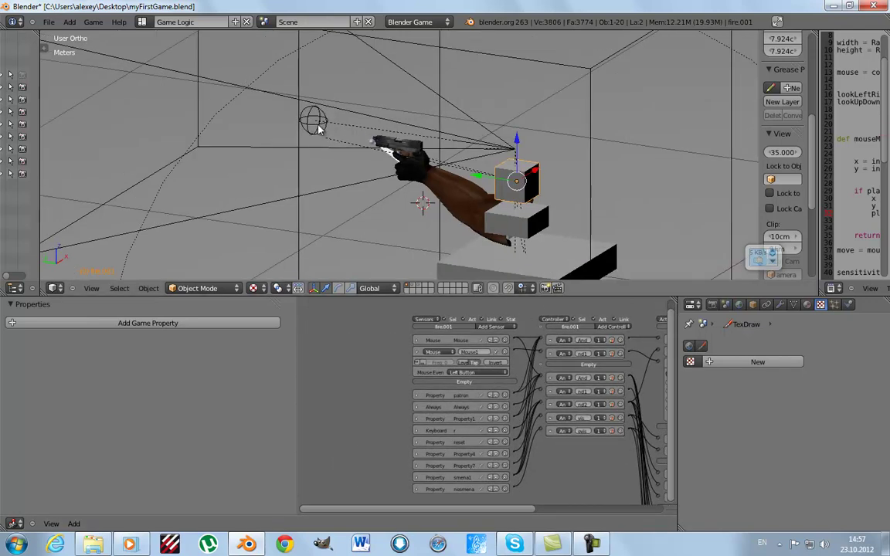
Select the Empty and add a Property sensor watching the smena property.
right_click(323, 124)
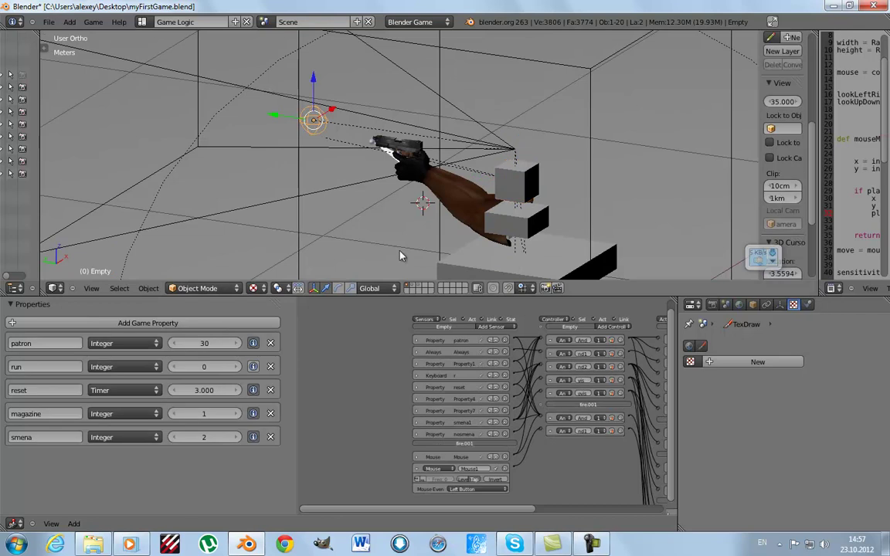
click(495, 339)
click(502, 404)
scroll(479, 409, up, 2)
scroll(463, 425, up, 2)
click(455, 440)
click(446, 389)
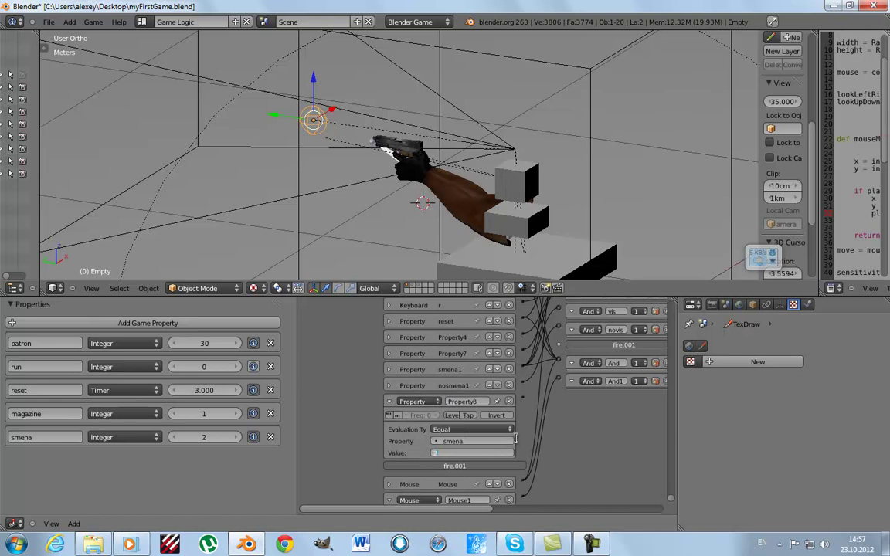
scroll(464, 369, down, 2)
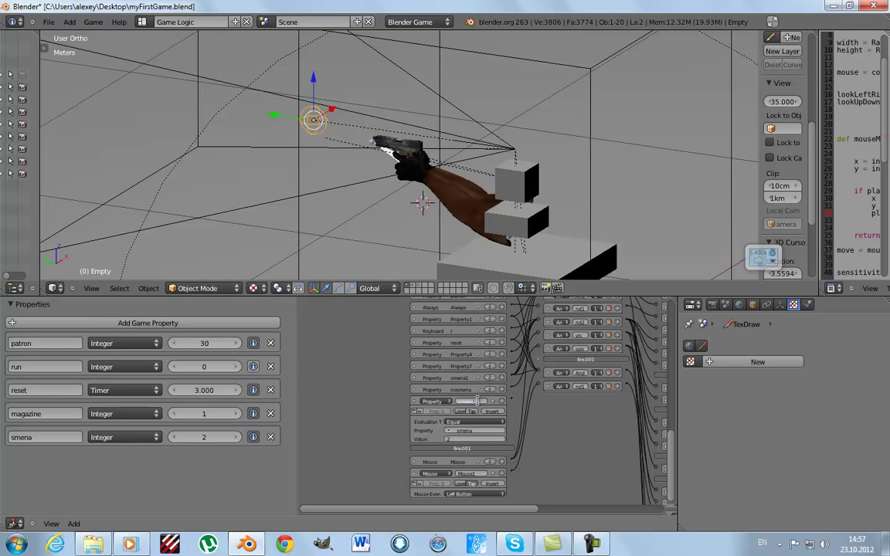
Collapse smena2 and add a nosmena2 Property sensor checking smena equals 2.
click(414, 402)
click(474, 342)
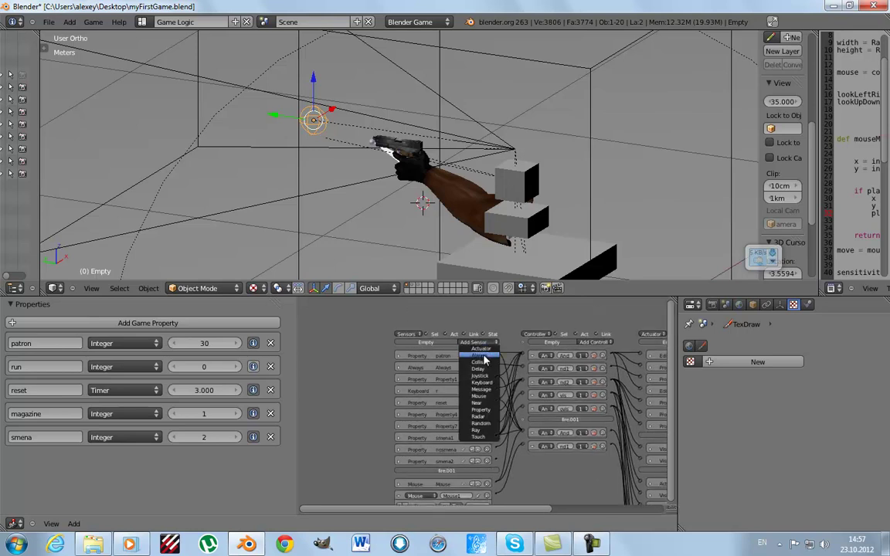
click(476, 407)
click(473, 457)
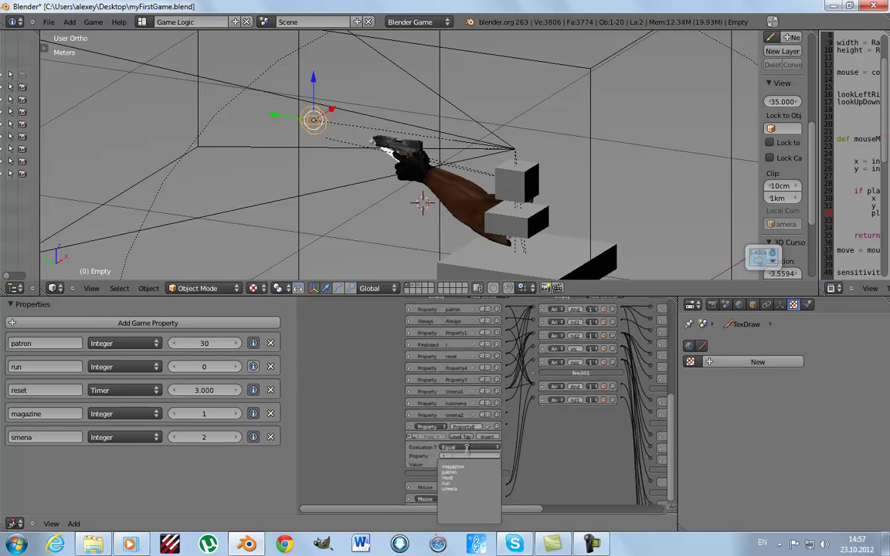
click(458, 489)
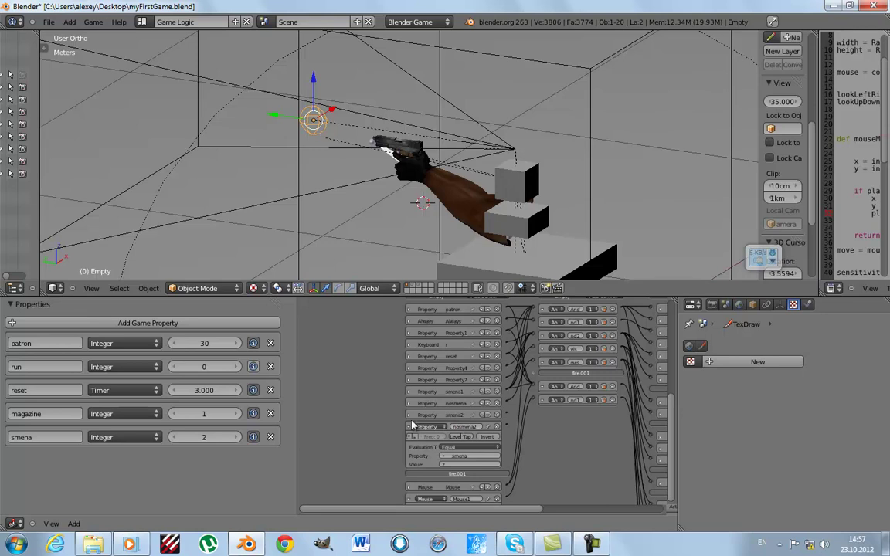
Collapse the nosmena2 sensor and pan the logic bricks to show the column headers.
click(409, 427)
middle_drag(471, 384, 442, 421)
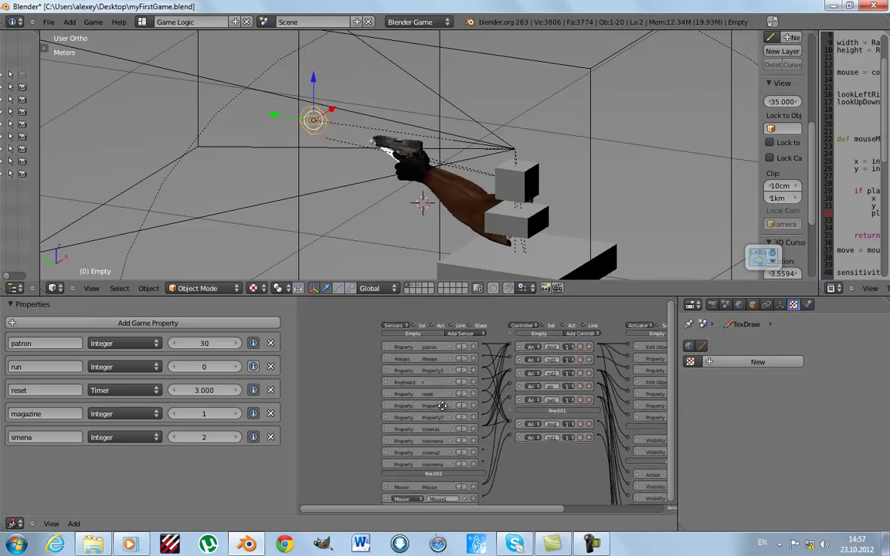
scroll(442, 421, up, 3)
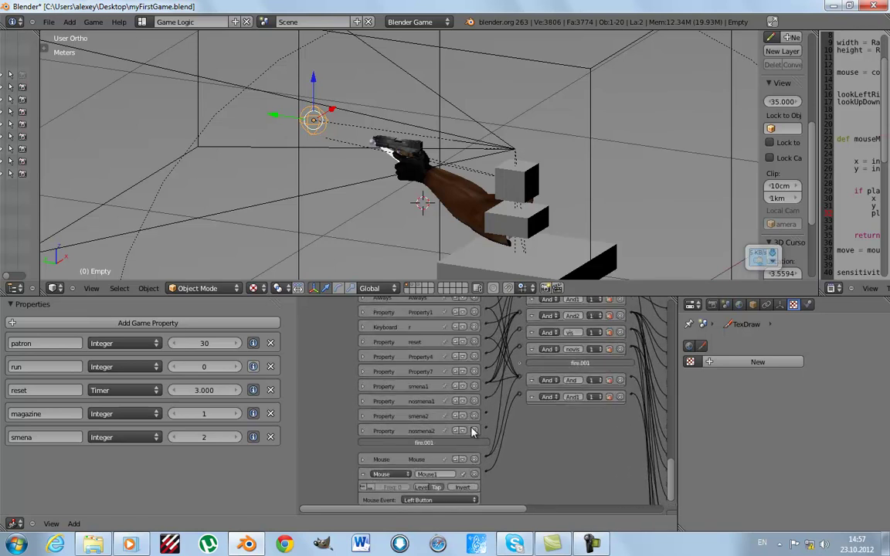
scroll(463, 422, up, 3)
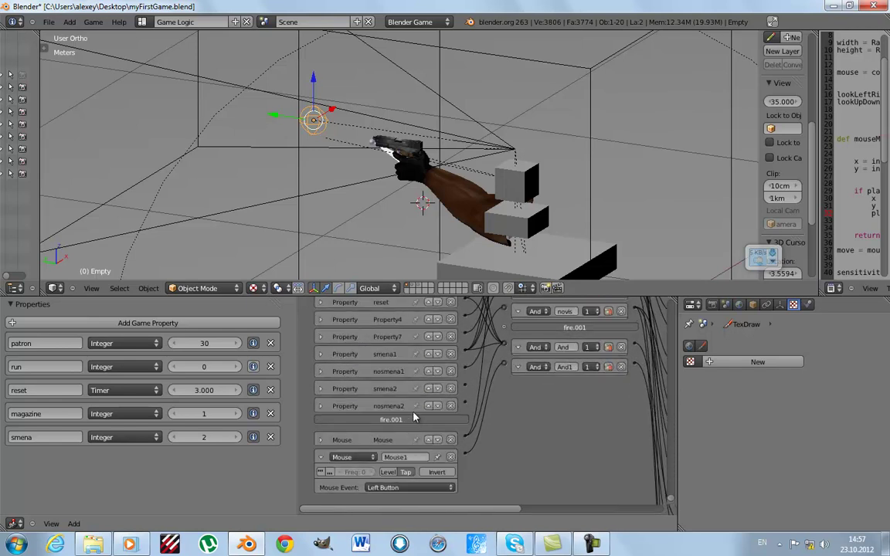
shift+scroll(464, 400, up, 1)
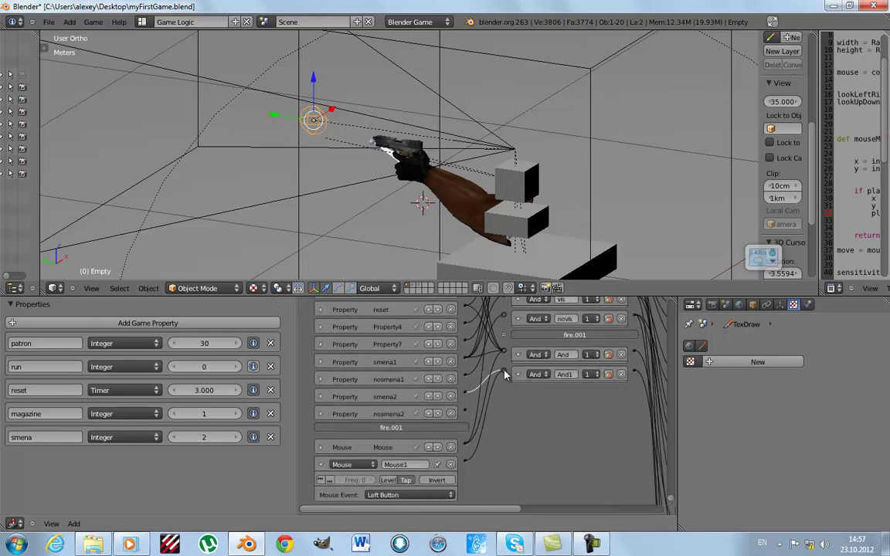
scroll(506, 374, down, 3)
Enlarge the 3D view and look through the game camera.
drag(423, 298, 423, 345)
key(KP_0)
scroll(424, 177, up, 2)
scroll(414, 193, down, 3)
Test-run the game once with P and stop it with Esc.
scroll(414, 184, up, 3)
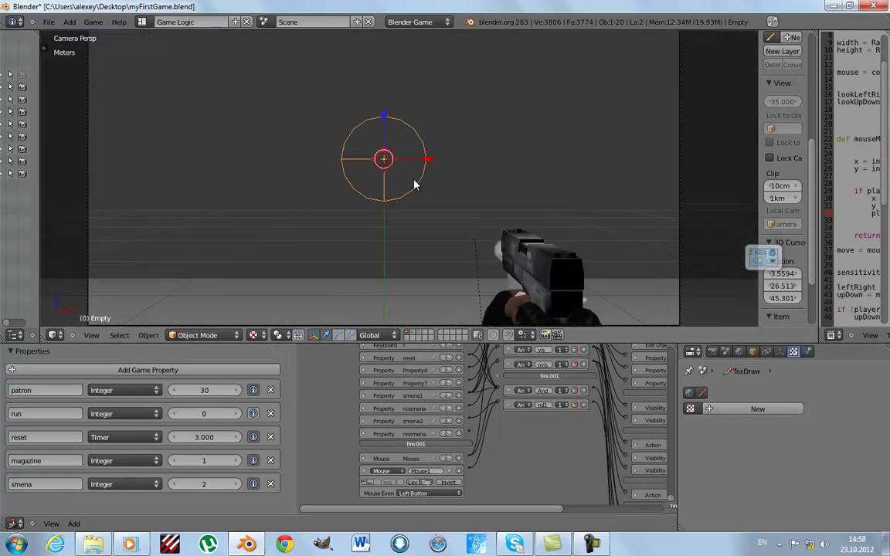
key(p)
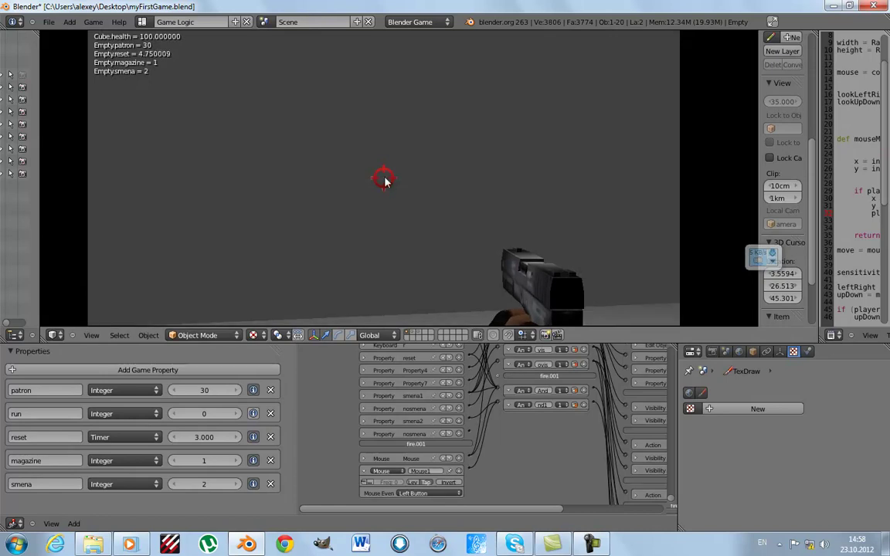
key(Escape)
Zoom and orbit out to view the camera, gun and arms from outside.
scroll(396, 200, up, 3)
scroll(390, 182, down, 3)
scroll(401, 184, up, 3)
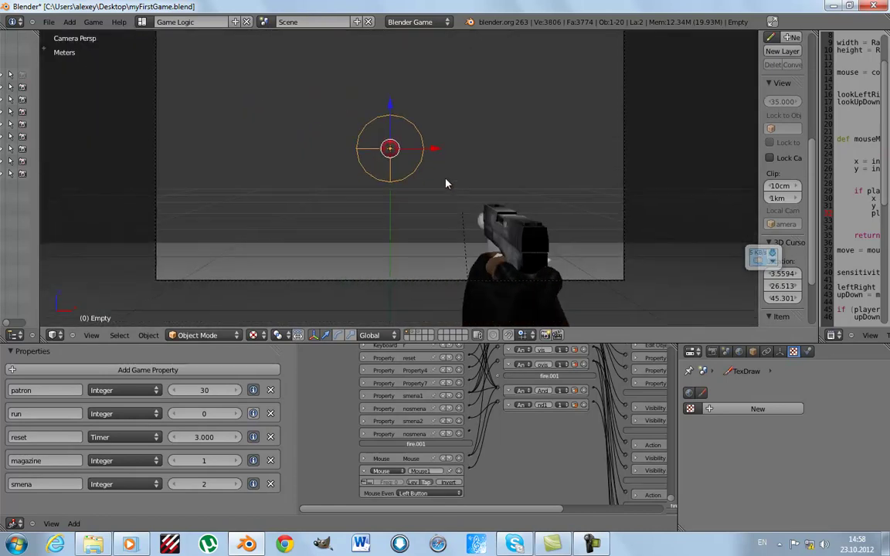
scroll(417, 170, down, 2)
scroll(410, 193, up, 2)
scroll(370, 448, down, 1)
scroll(359, 464, down, 1)
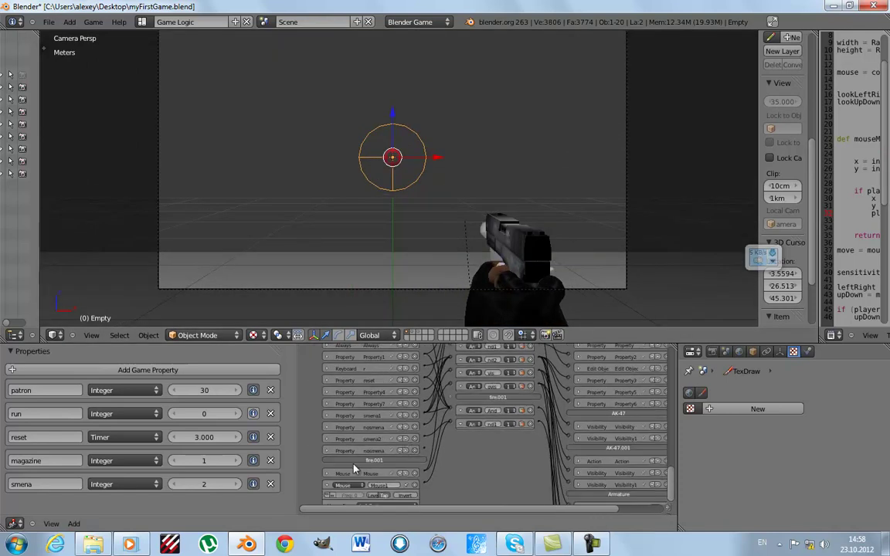
scroll(430, 162, down, 3)
mouse_move(430, 162)
middle_down()
mouse_move(359, 178)
mouse_move(423, 192)
middle_up()
scroll(424, 191, up, 2)
scroll(421, 201, up, 2)
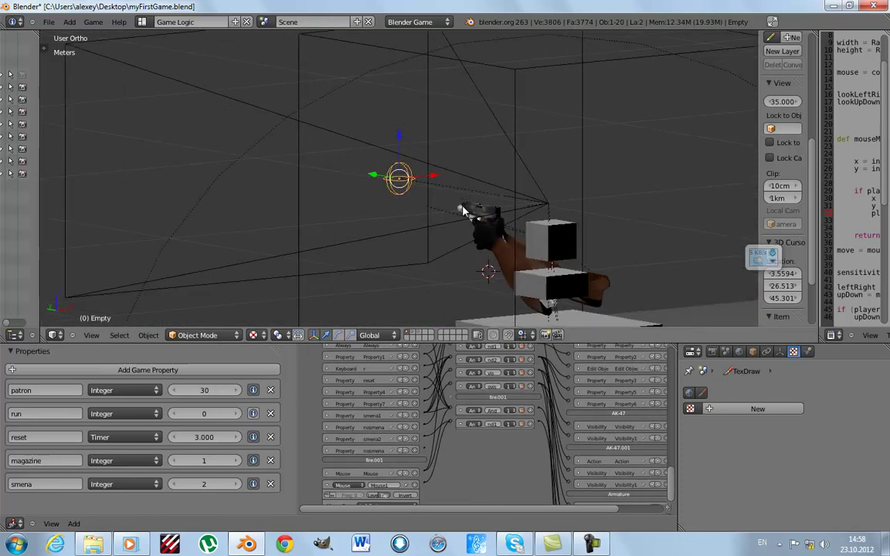
scroll(463, 254, up, 1)
scroll(486, 394, up, 2)
scroll(479, 402, up, 2)
scroll(432, 427, down, 1)
scroll(425, 448, down, 2)
scroll(444, 450, up, 1)
scroll(444, 224, down, 2)
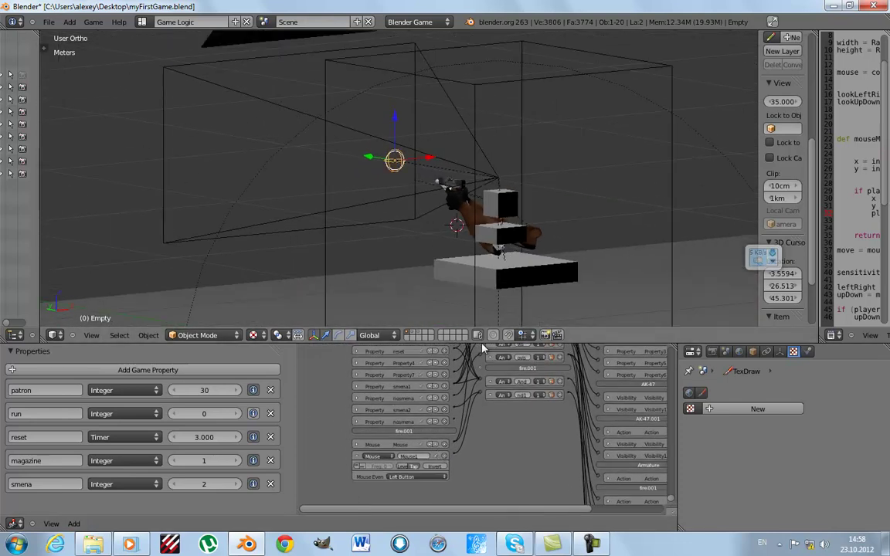
scroll(461, 417, down, 1)
scroll(442, 446, down, 1)
middle_drag(442, 445, 464, 369)
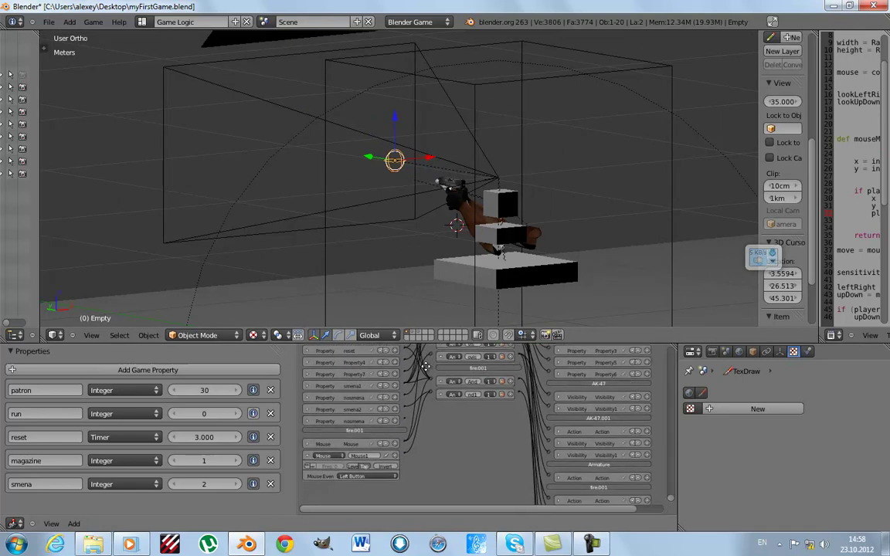
scroll(454, 195, down, 2)
scroll(454, 195, up, 2)
scroll(456, 189, up, 2)
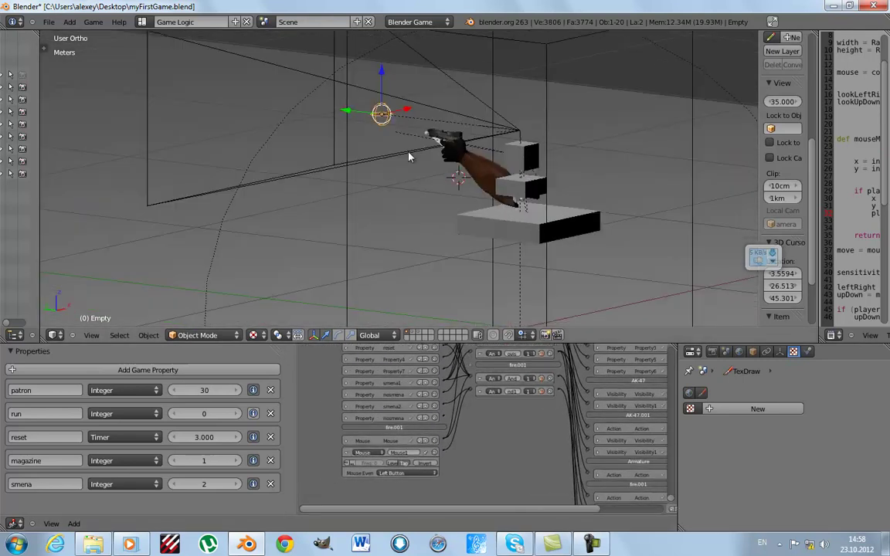
scroll(454, 186, up, 2)
scroll(463, 201, up, 1)
middle_drag(466, 207, 503, 186)
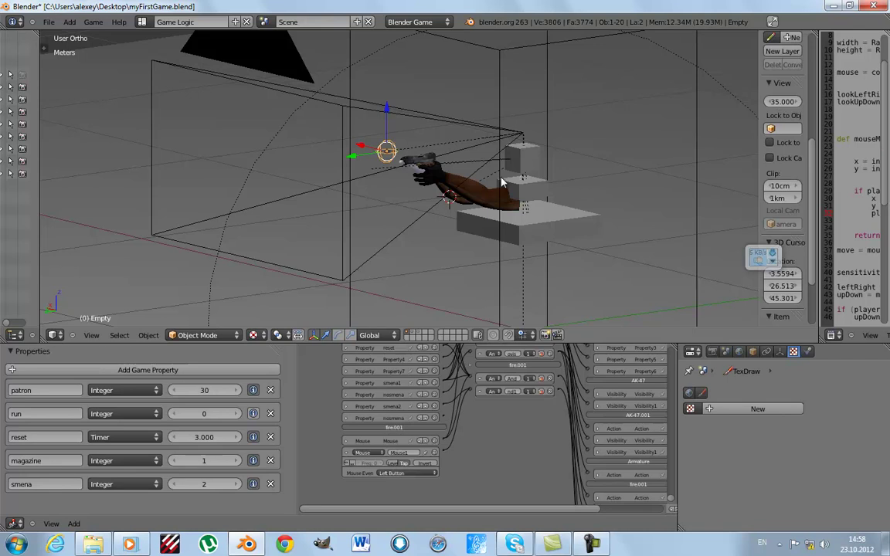
Add two Visibility actuators to the gun arm left_arm.001.
mouse_move(462, 394)
middle_down()
mouse_move(461, 424)
mouse_move(433, 447)
middle_up()
mouse_move(433, 247)
middle_down()
mouse_move(432, 191)
mouse_move(494, 231)
middle_up()
scroll(432, 191, up, 3)
right_click(500, 230)
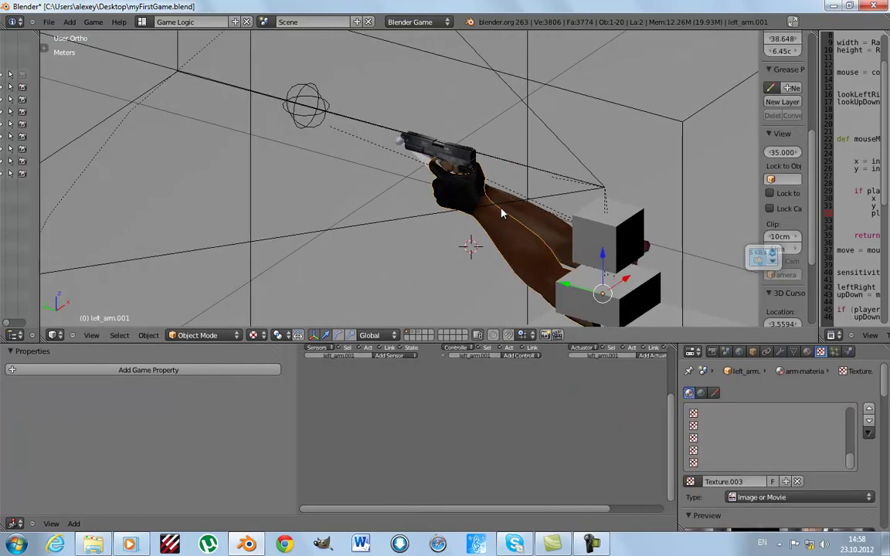
middle_drag(503, 373, 452, 427)
click(606, 410)
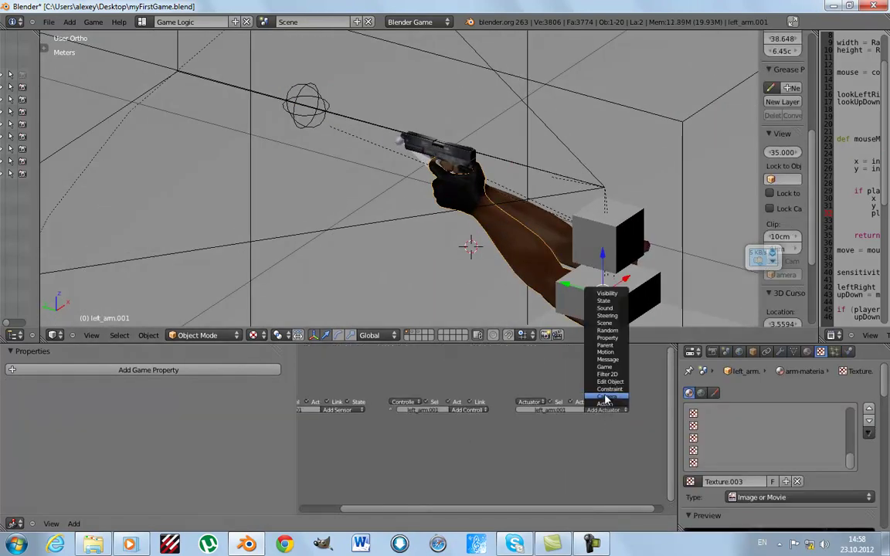
click(587, 370)
click(605, 410)
click(596, 296)
click(613, 413)
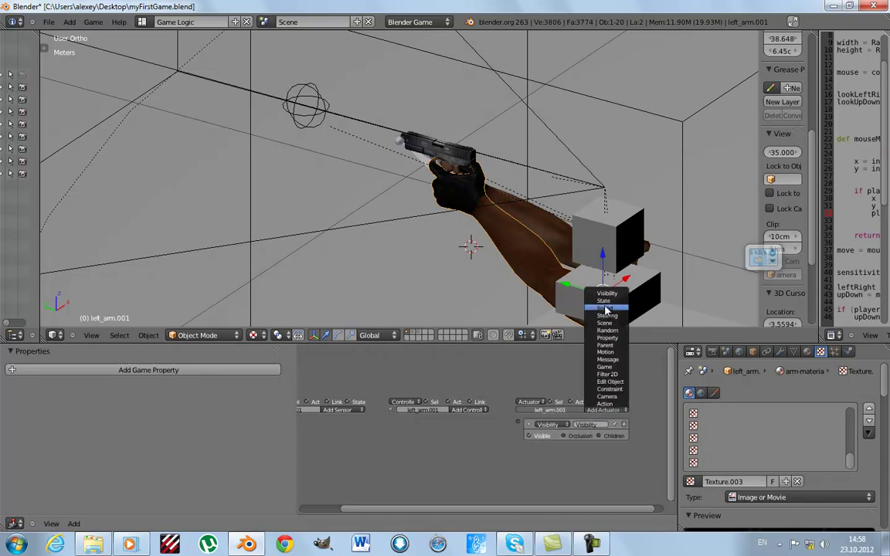
click(596, 295)
Add two actuators to left_arm.002, setting both to Visibility.
shift+middle_drag(533, 208, 516, 190)
right_click(587, 216)
click(605, 410)
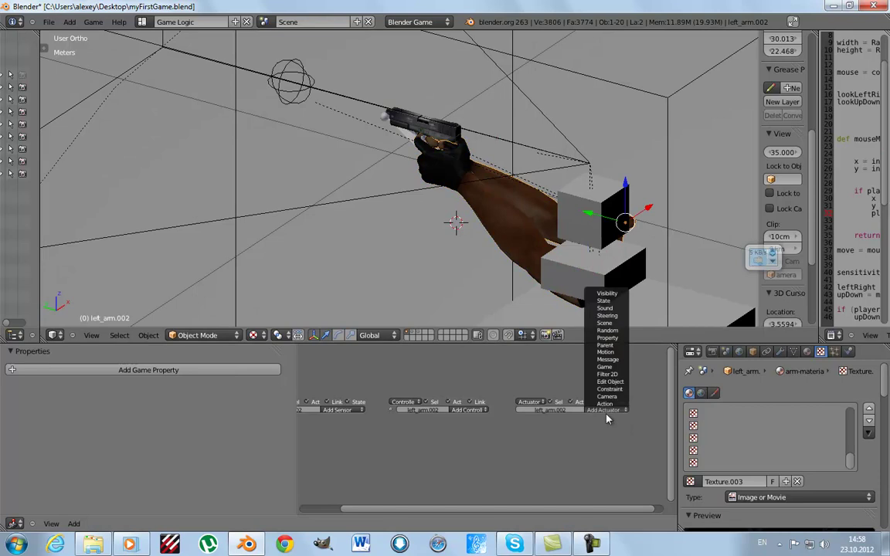
click(599, 296)
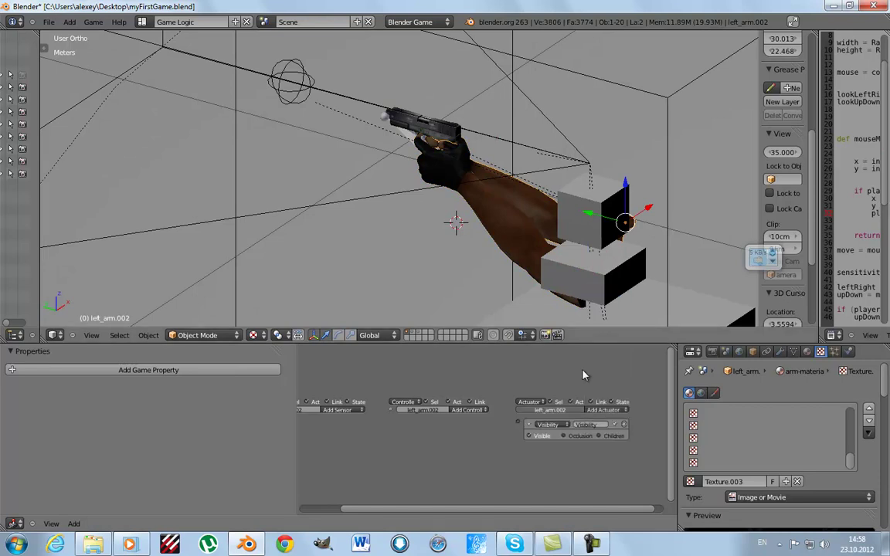
click(605, 410)
click(599, 115)
click(543, 449)
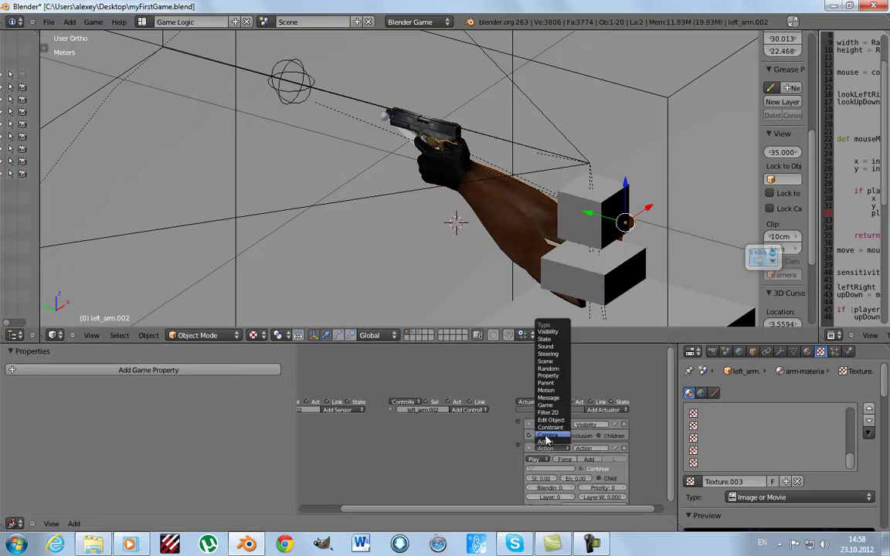
click(554, 332)
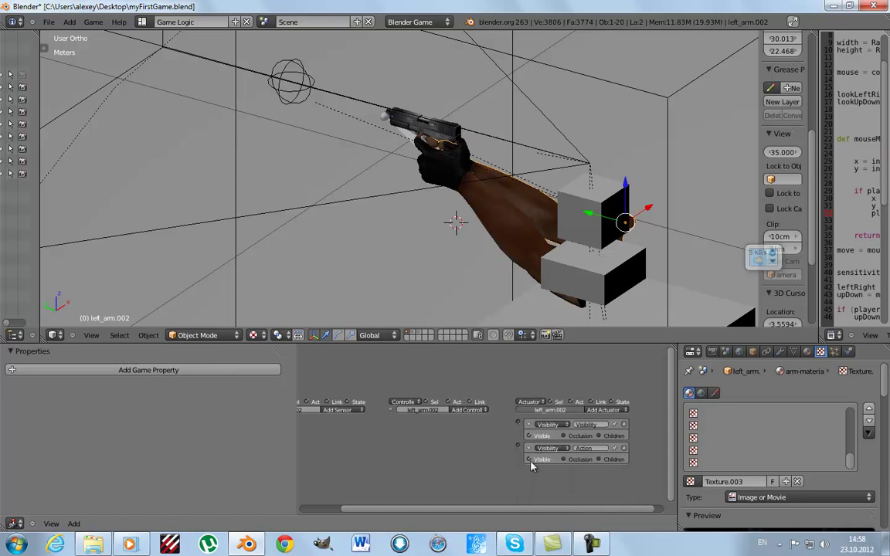
middle_drag(462, 492, 522, 387)
mouse_move(494, 301)
middle_down()
mouse_move(457, 209)
mouse_move(418, 200)
middle_up()
Add two Visibility actuators to the pistol Cube_001 and enlarge the 3D view.
right_click(454, 132)
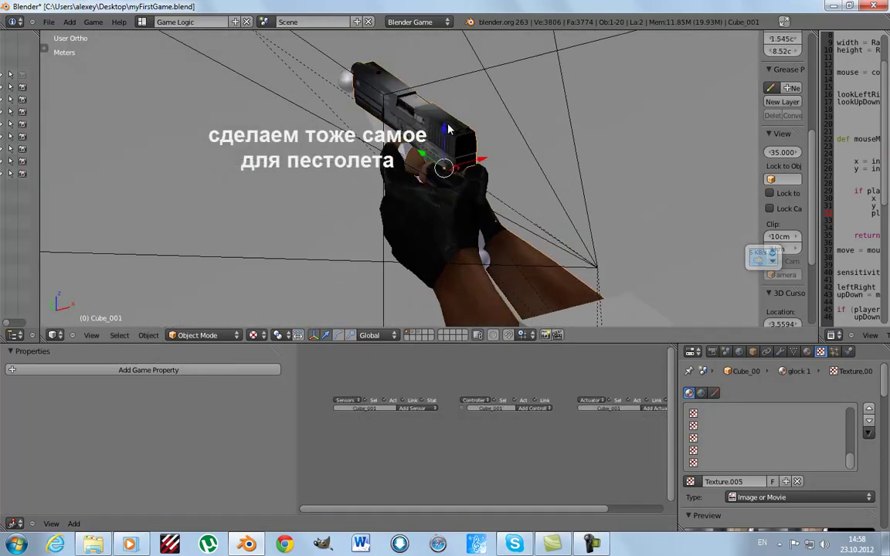
click(572, 410)
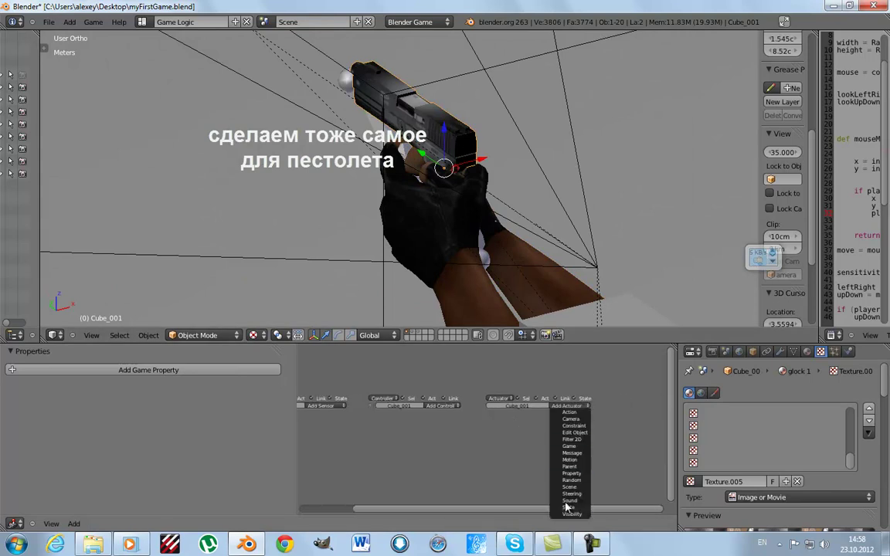
click(571, 514)
click(566, 406)
click(569, 513)
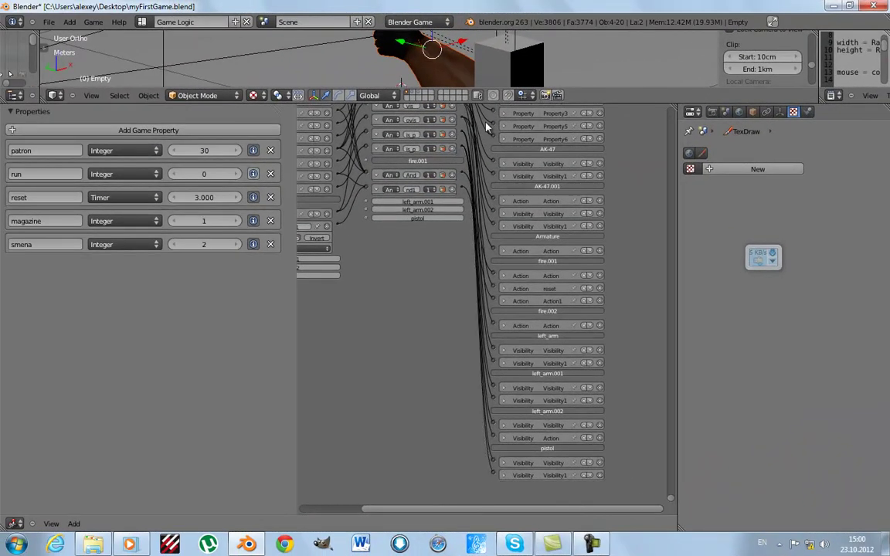
drag(482, 100, 463, 388)
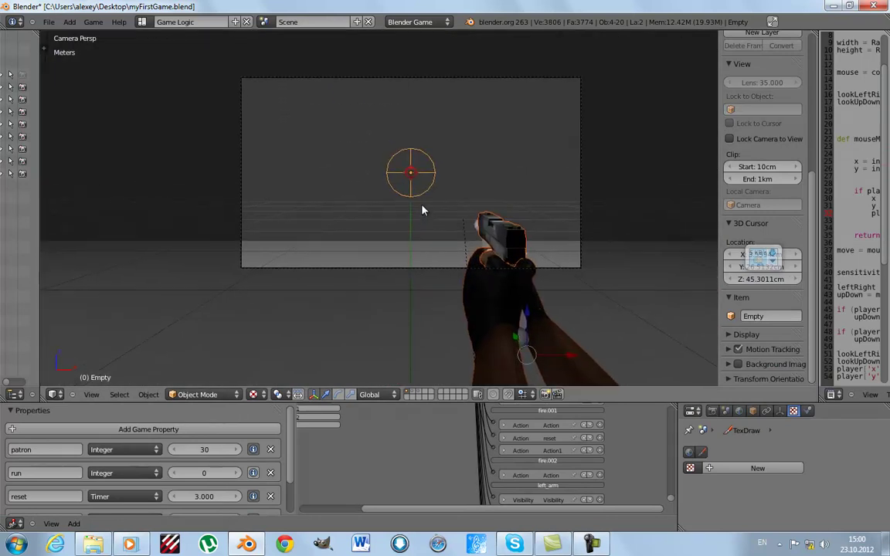
Test-run the game twice with smena at 2 to check the pistol view.
key(p)
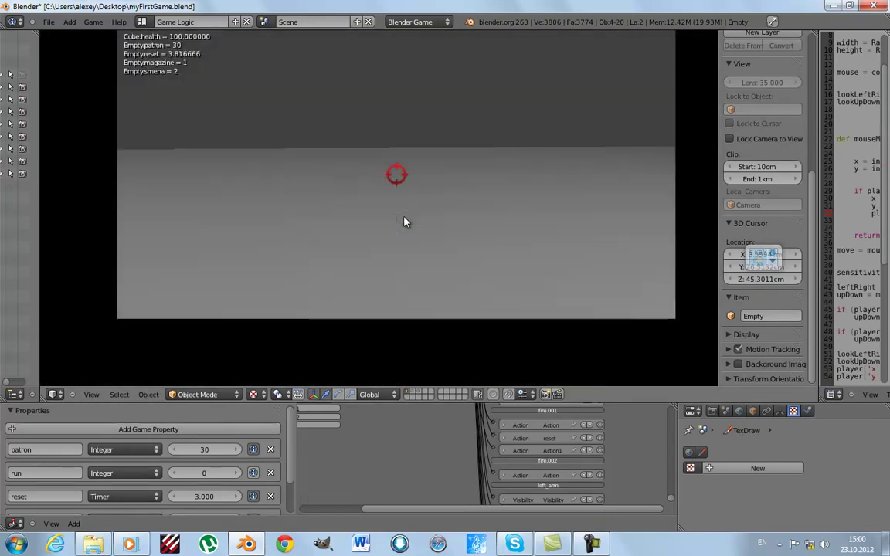
key(Escape)
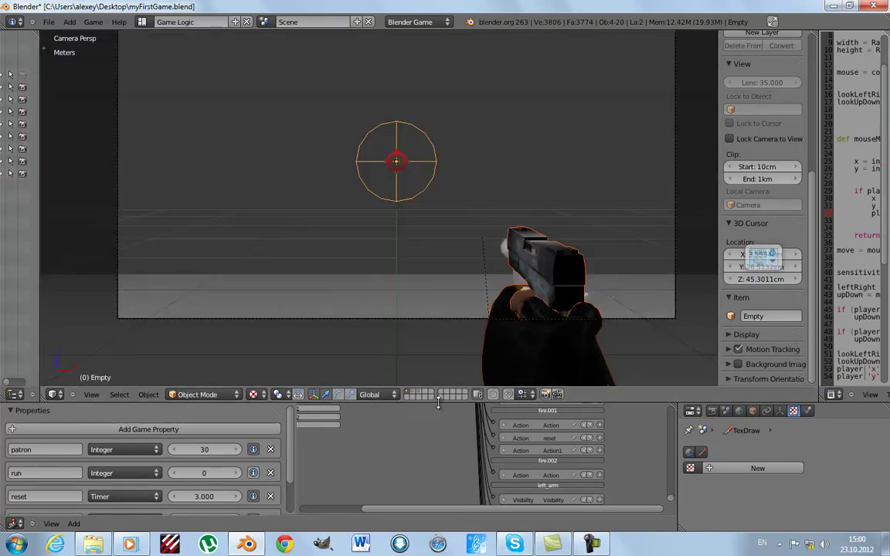
drag(431, 402, 386, 237)
scroll(379, 363, up, 3)
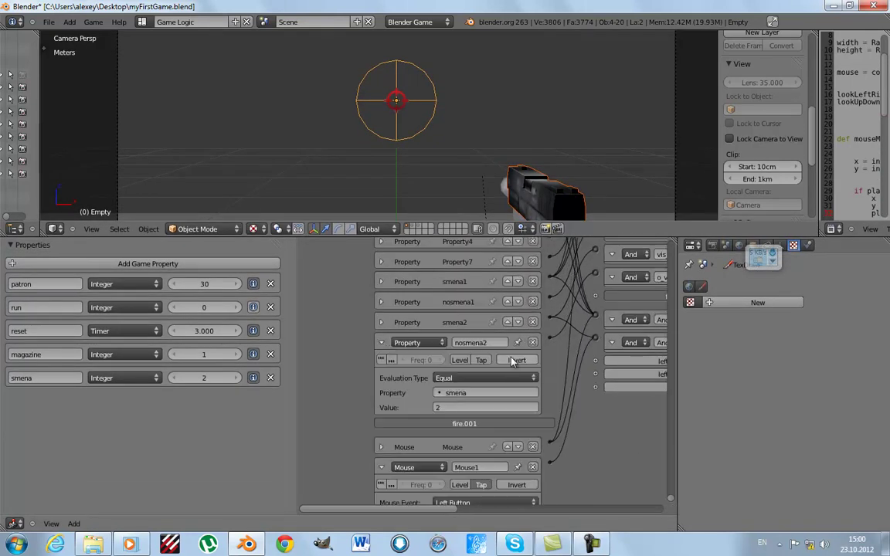
drag(424, 219, 424, 411)
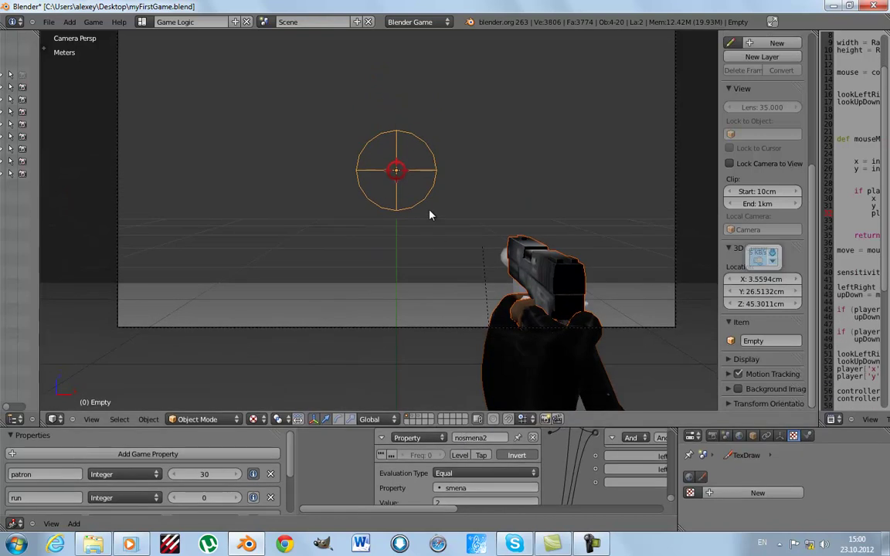
key(p)
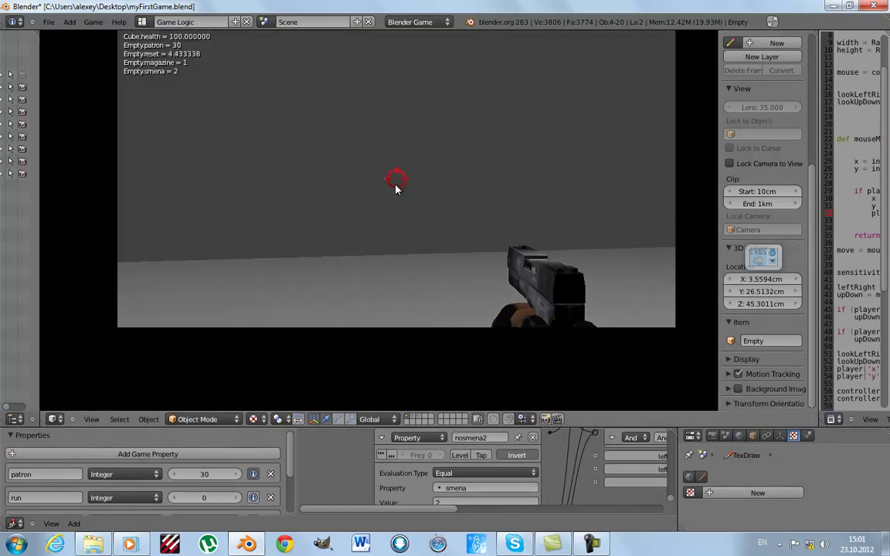
key(Escape)
Lower the smena property to 1 and run the game again to check the weapon.
scroll(197, 490, down, 3)
click(173, 502)
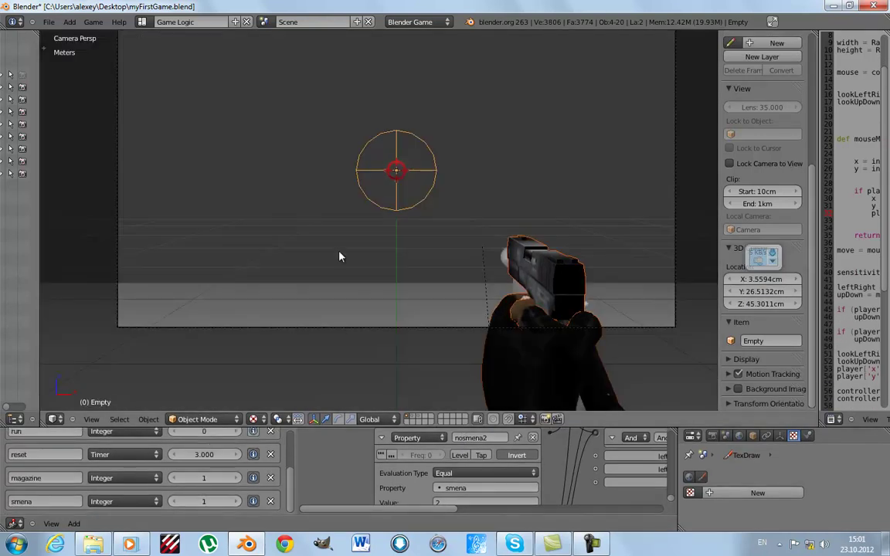
key(p)
key(Escape)
scroll(373, 202, down, 3)
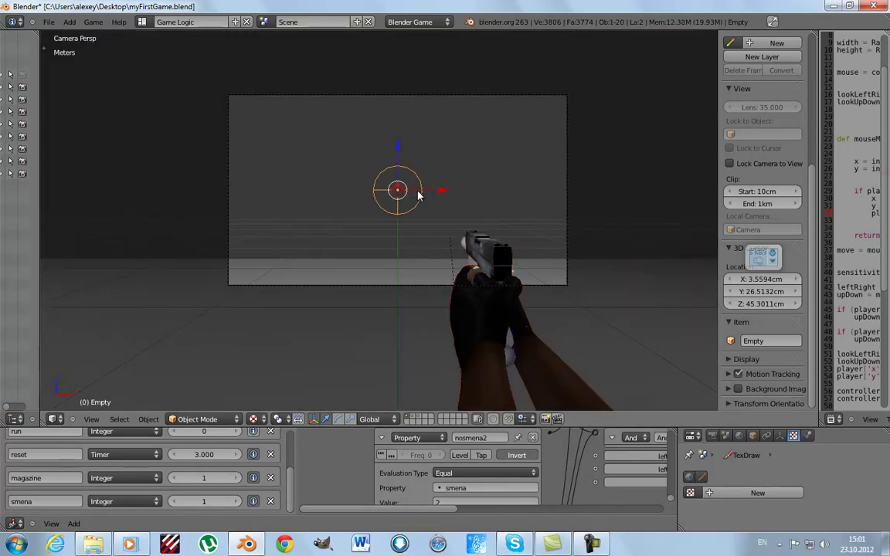
middle_drag(417, 197, 407, 309)
Enlarge the logic editor and orbit the 3D view lower around the gun.
drag(437, 426, 438, 288)
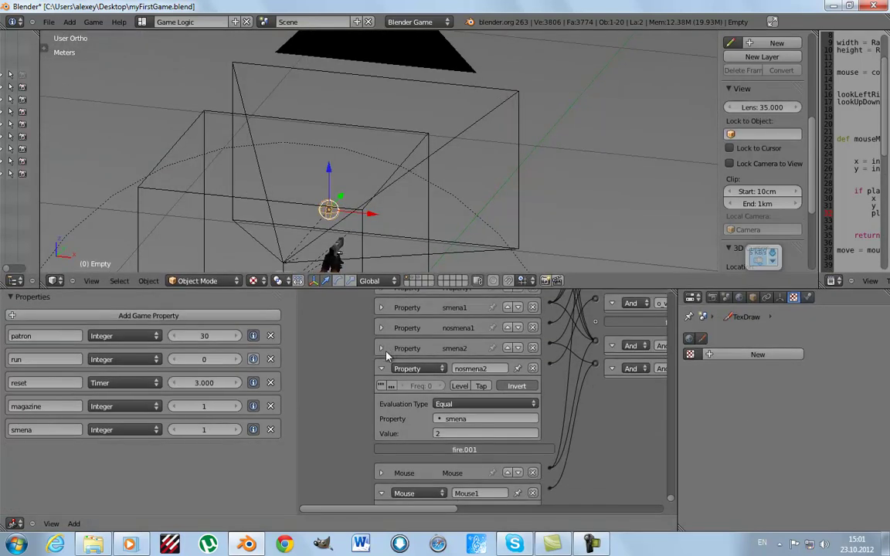
scroll(347, 332, down, 3)
scroll(539, 351, down, 3)
middle_drag(539, 351, 484, 403)
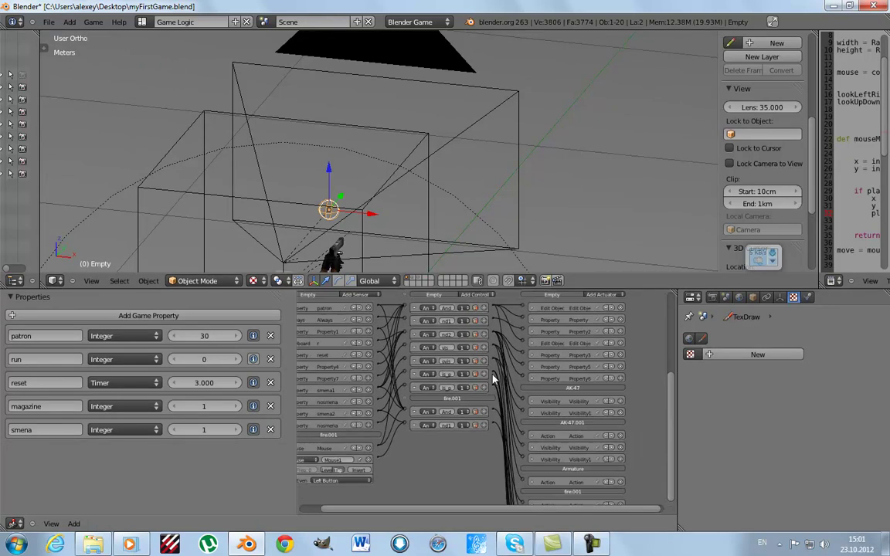
scroll(464, 379, up, 3)
scroll(397, 149, down, 3)
middle_drag(397, 149, 400, 166)
scroll(400, 166, up, 2)
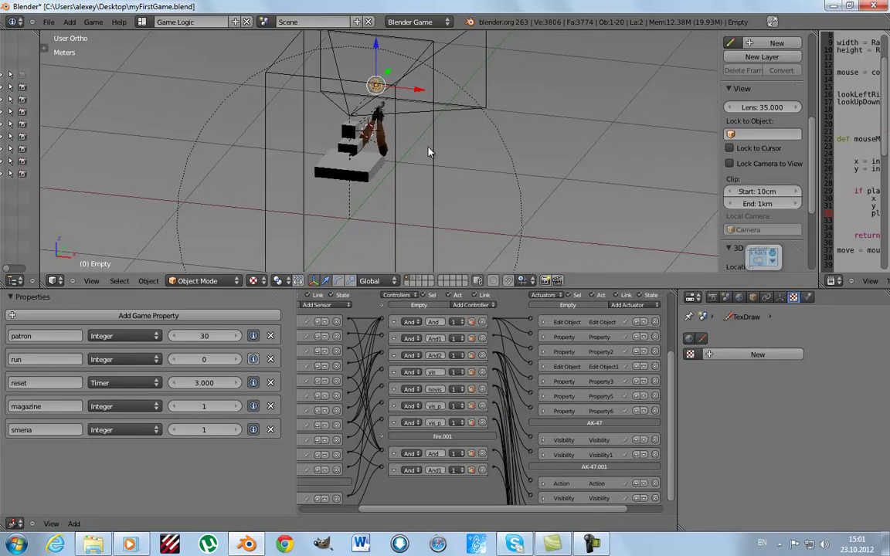
middle_drag(455, 149, 475, 257)
mouse_move(646, 335)
middle_down()
mouse_move(592, 362)
mouse_move(628, 342)
middle_up()
Add an Edit Object actuator, Edit Object2, to the Empty and show the first layer.
click(603, 324)
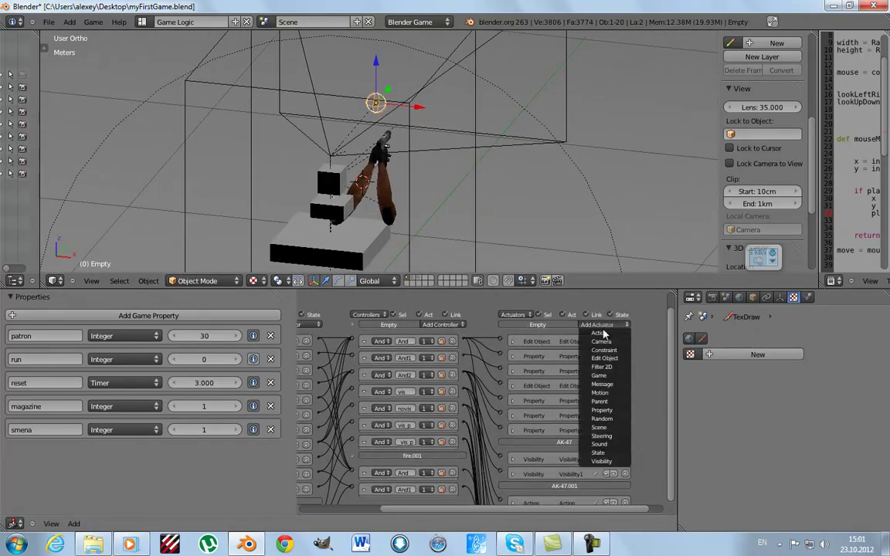
click(602, 359)
scroll(540, 386, up, 2)
scroll(540, 386, up, 2)
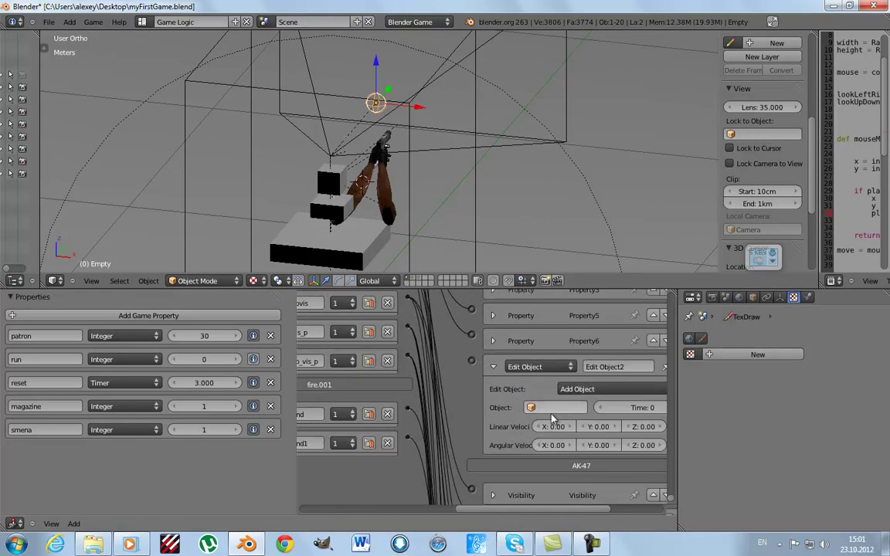
click(415, 282)
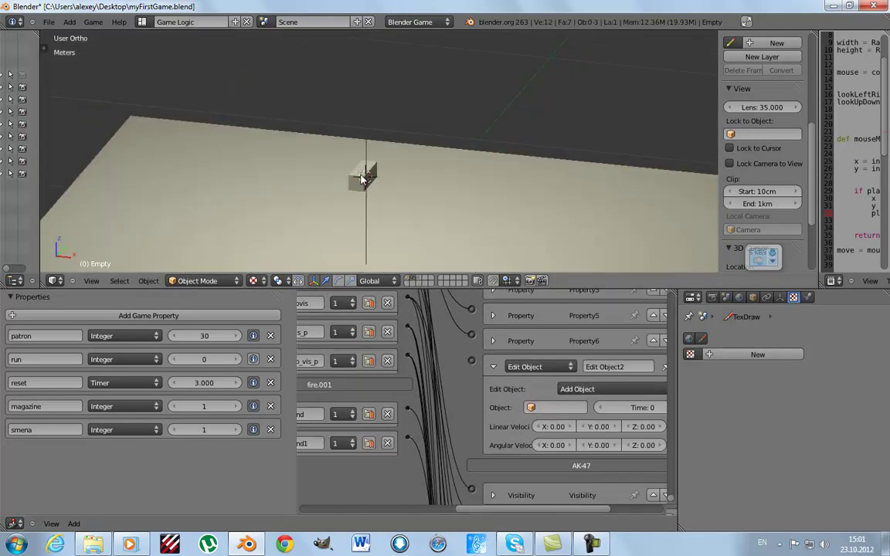
Make a copy of the bullet cube, pest_bullet, offset beside the original.
right_click(359, 177)
middle_drag(360, 177, 365, 171)
key(g)
click(408, 176)
scroll(737, 124, down, 4)
scroll(753, 185, down, 2)
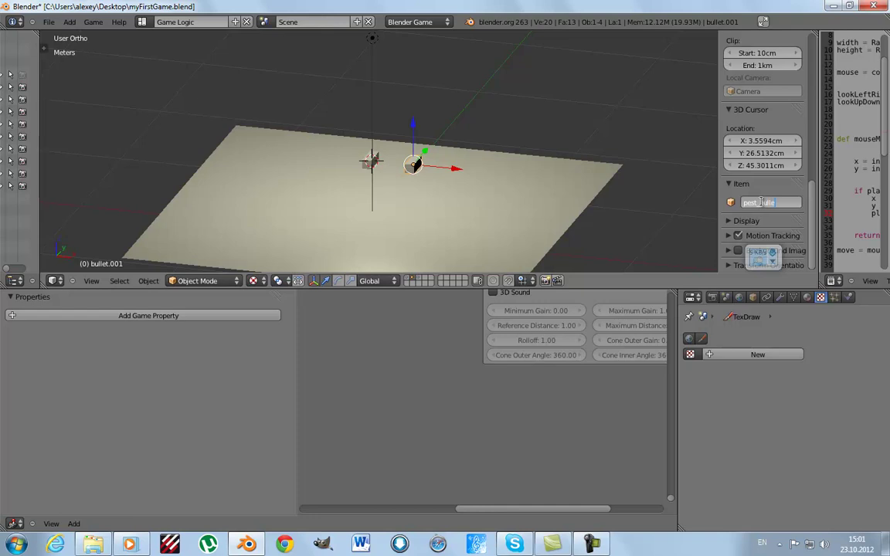
middle_drag(488, 209, 439, 236)
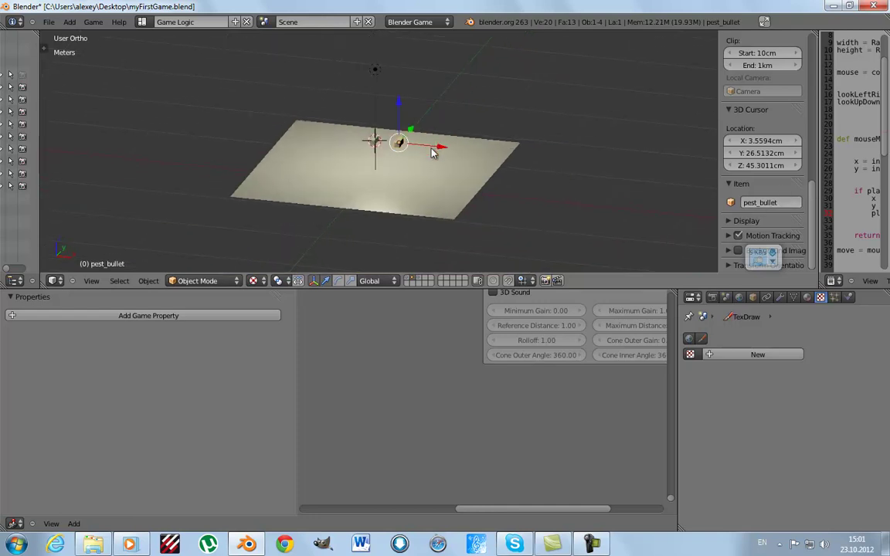
Back on the player layer, set the Empty's Edit Object2 to add pest_bullet with Time 20.
click(409, 281)
mouse_move(284, 129)
middle_down()
mouse_move(394, 152)
mouse_move(388, 176)
mouse_move(357, 174)
mouse_move(390, 89)
middle_up()
scroll(394, 152, up, 5)
scroll(387, 177, down, 4)
scroll(357, 175, up, 4)
scroll(390, 90, down, 2)
right_click(349, 68)
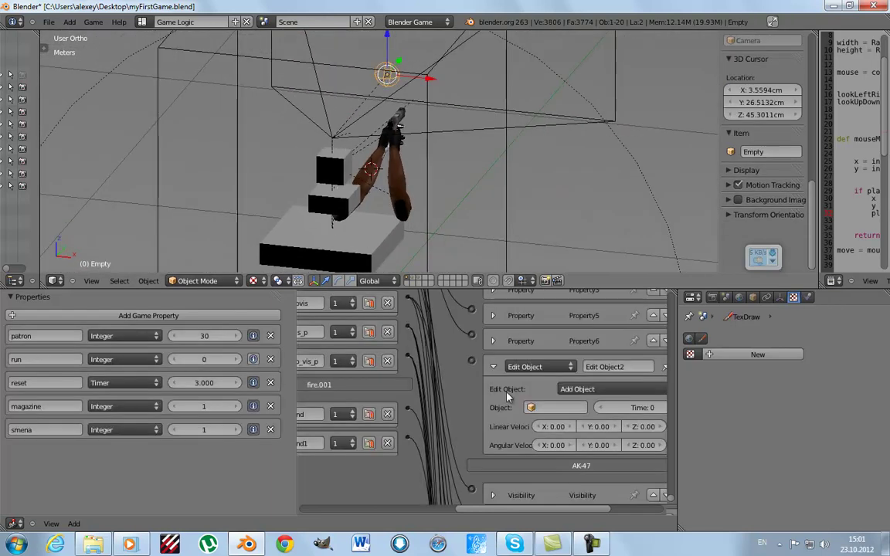
click(553, 407)
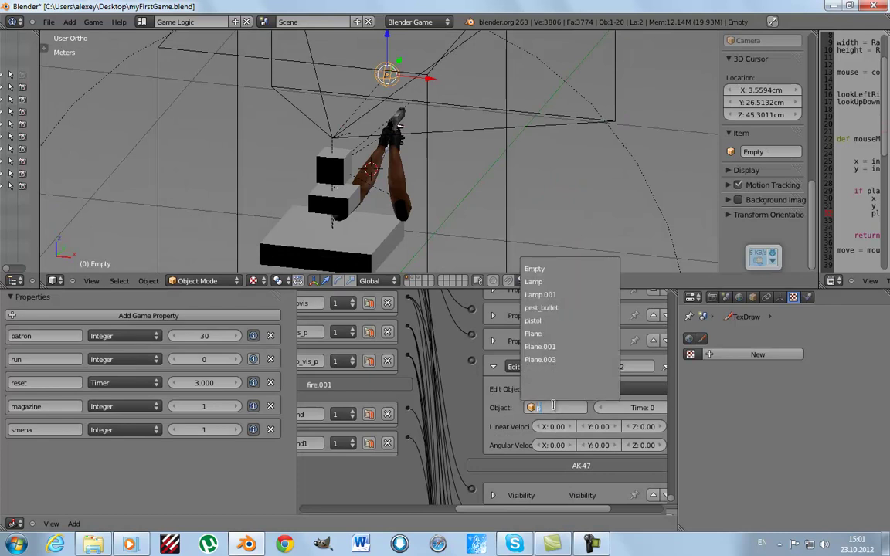
text(pest)
click(547, 272)
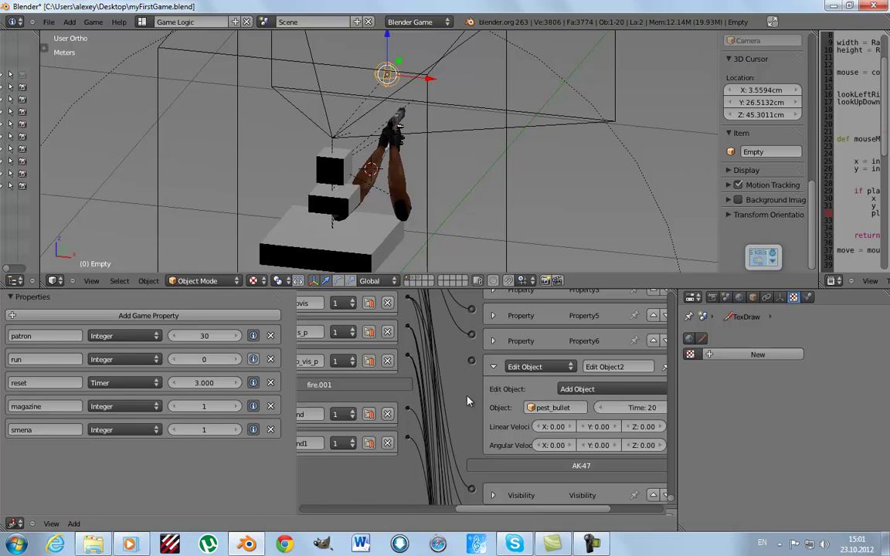
scroll(467, 403, down, 2)
scroll(463, 397, down, 2)
scroll(461, 396, down, 1)
Add a new And controller, And3, to the Empty's logic.
scroll(459, 394, down, 1)
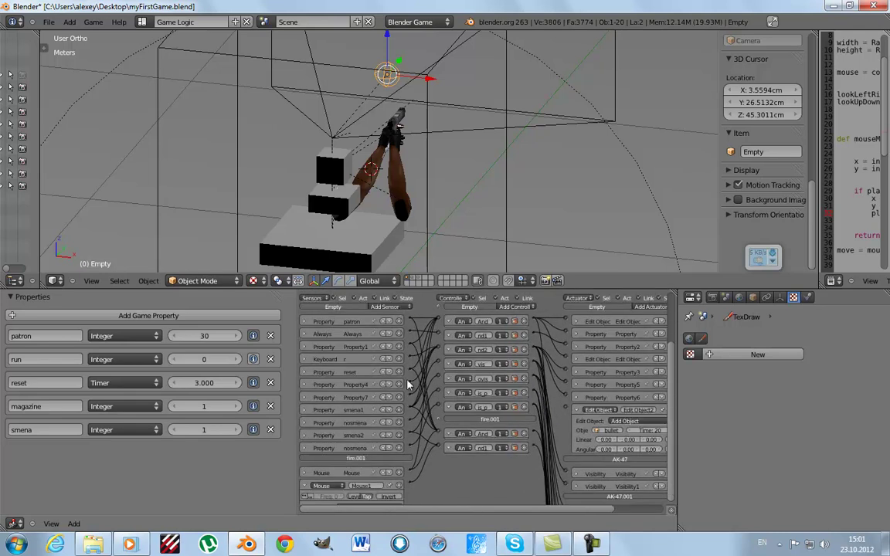
scroll(452, 386, down, 1)
click(516, 314)
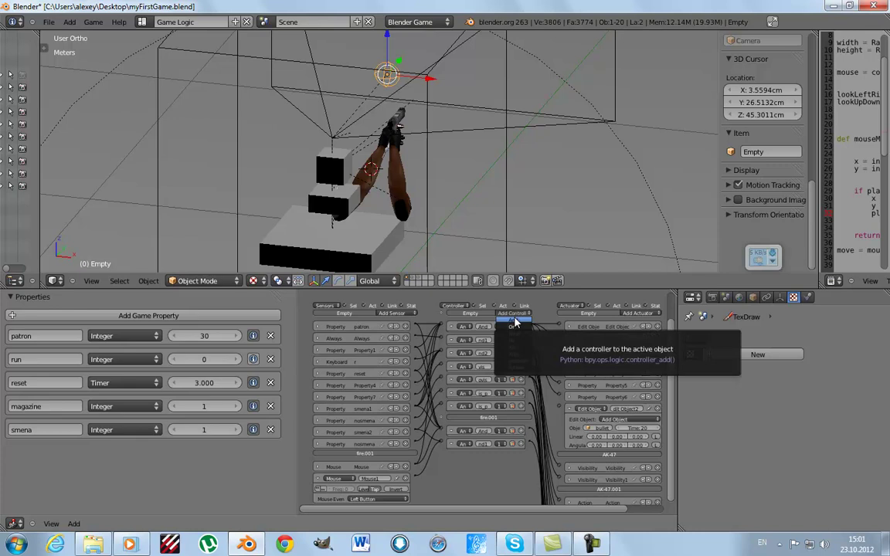
scroll(463, 386, up, 1)
scroll(473, 417, up, 1)
click(515, 309)
Connect the smena2 Property sensor's output to the And3 controller.
scroll(457, 391, up, 2)
scroll(442, 443, up, 1)
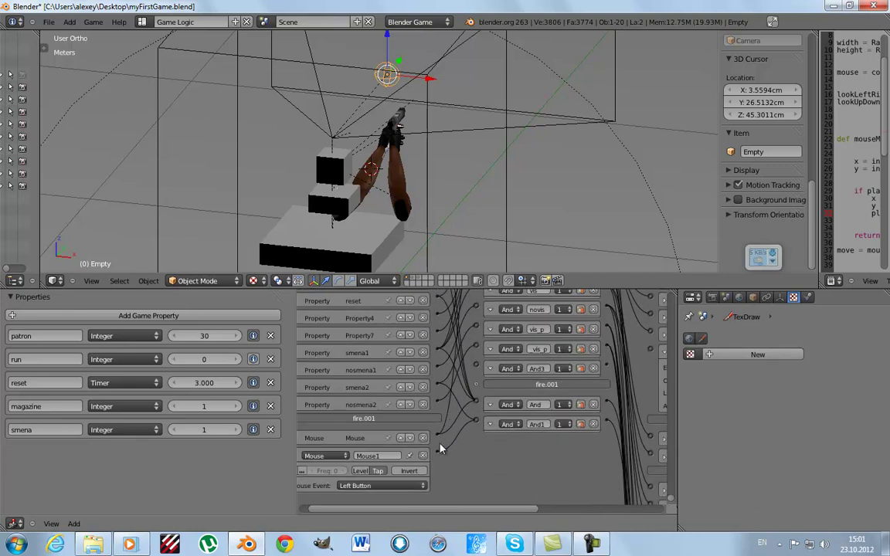
ctrl+scroll(487, 369, right, 3)
ctrl+scroll(498, 369, right, 1)
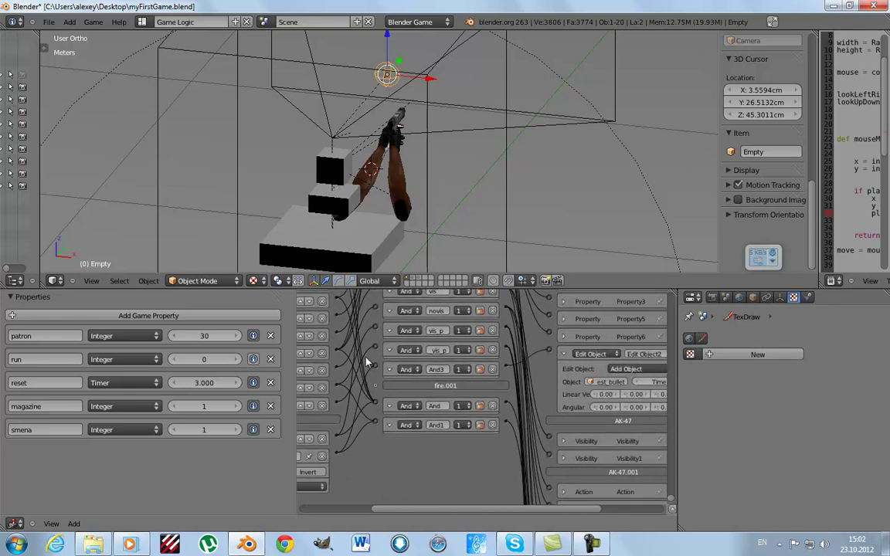
ctrl+scroll(525, 363, left, 2)
ctrl+scroll(471, 386, left, 2)
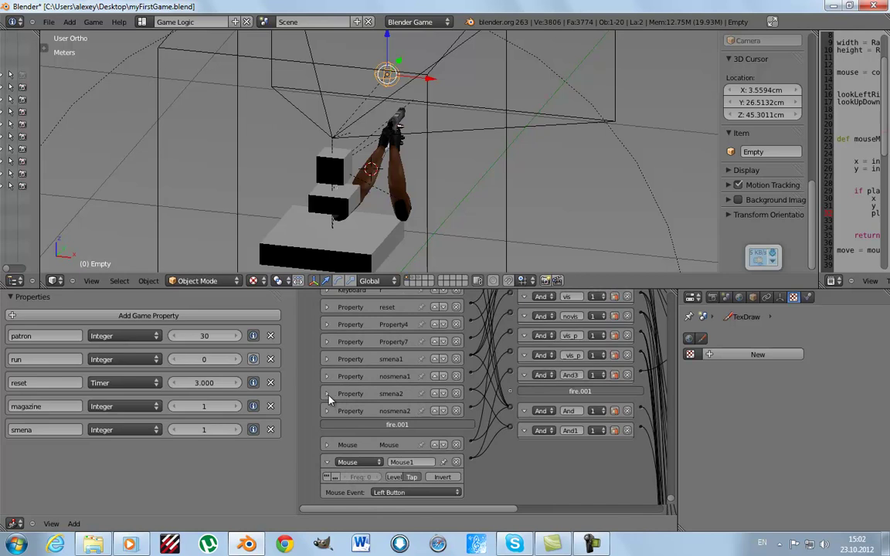
click(327, 394)
click(327, 394)
drag(468, 393, 515, 375)
ctrl+scroll(463, 339, right, 1)
ctrl+scroll(433, 309, right, 1)
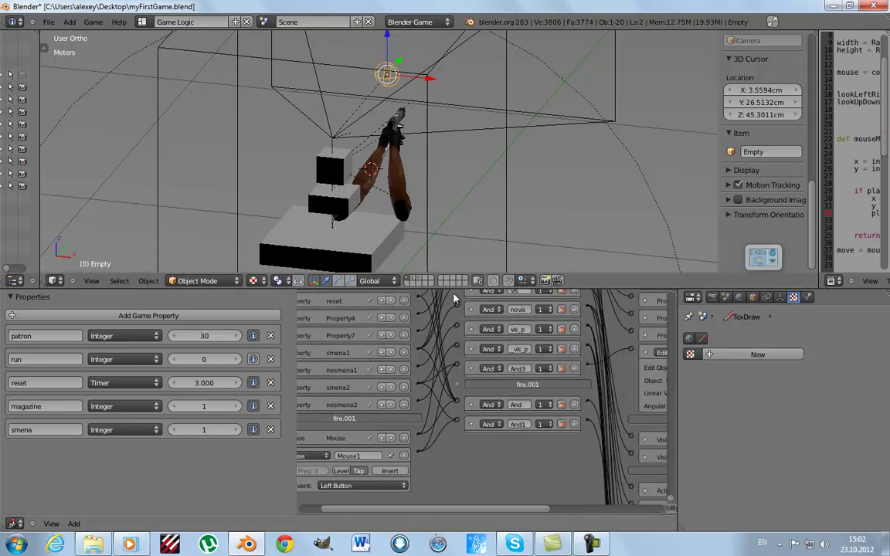
Enlarge the 3D view in camera view (Numpad 0) and do a quick test run.
drag(456, 291, 456, 414)
key(KP_0)
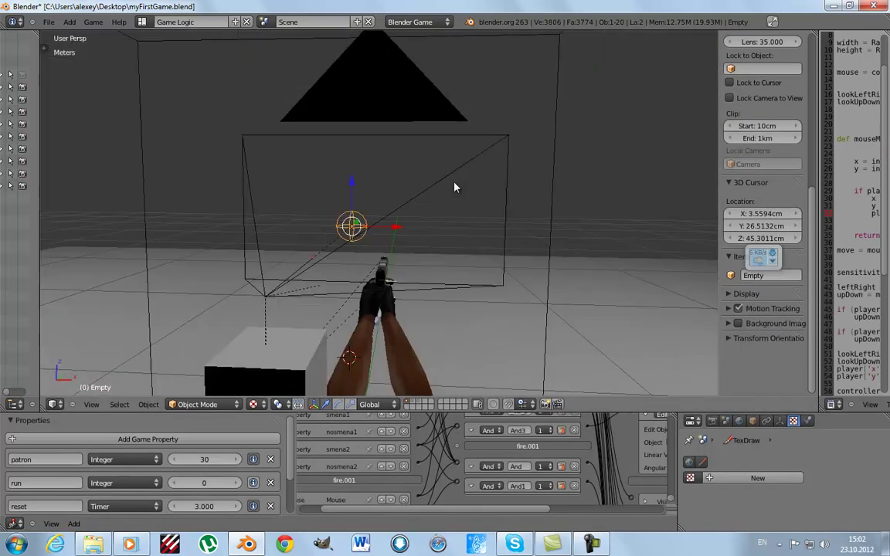
shift+middle_drag(460, 167, 458, 196)
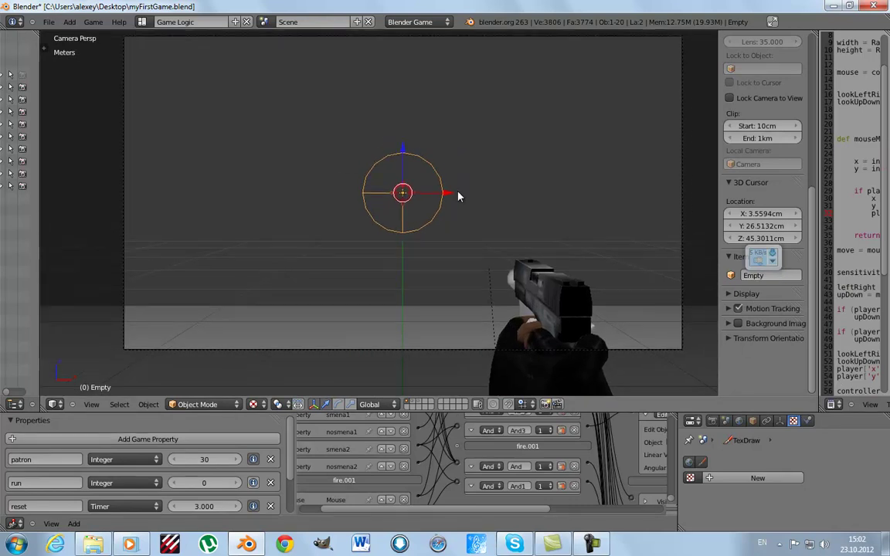
key(p)
key(Escape)
Play the game with the pistol and fire it three times.
scroll(170, 455, down, 3)
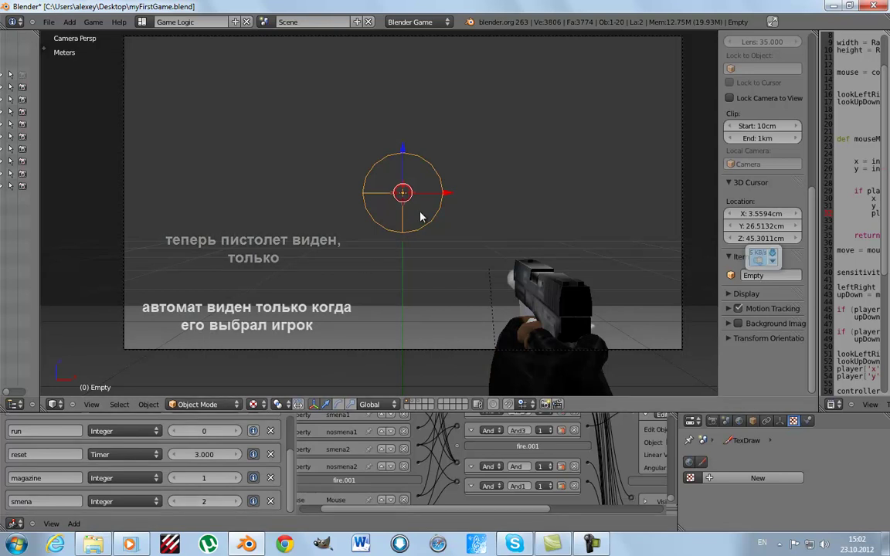
key(p)
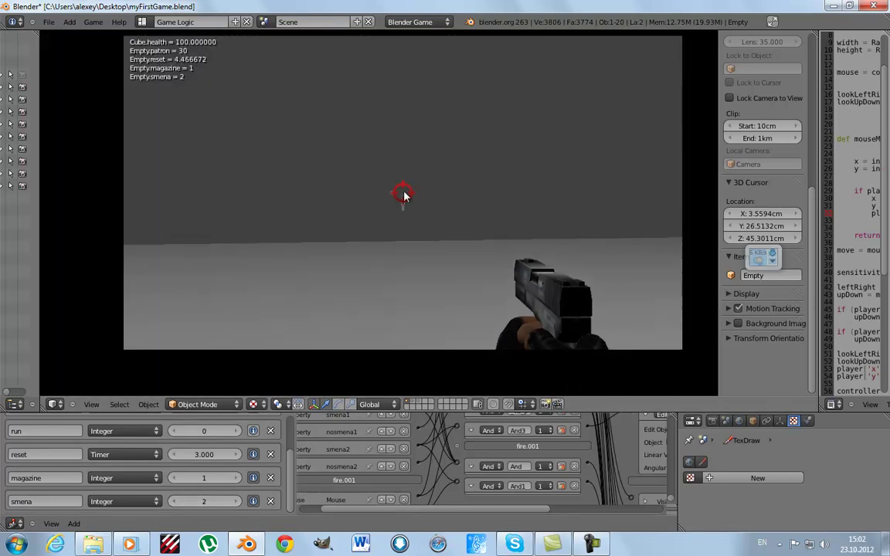
click(402, 196)
click(402, 195)
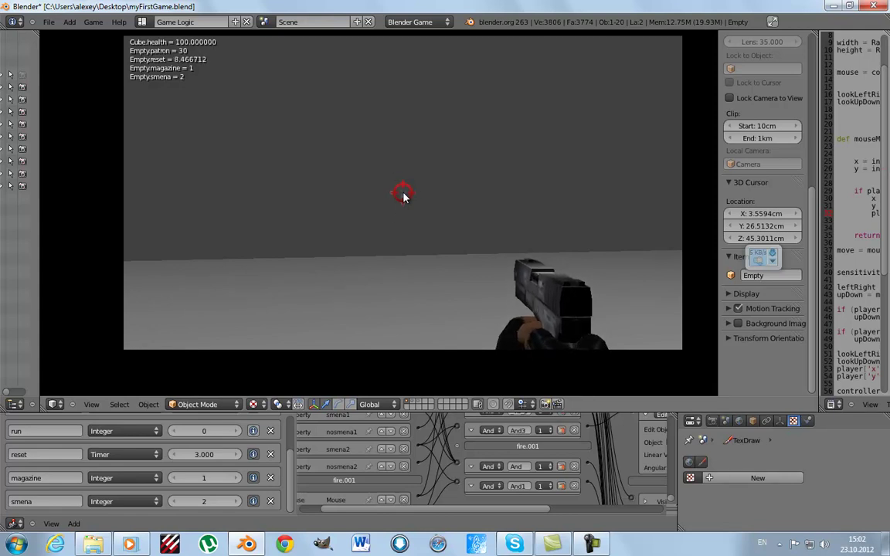
click(402, 195)
key(Escape)
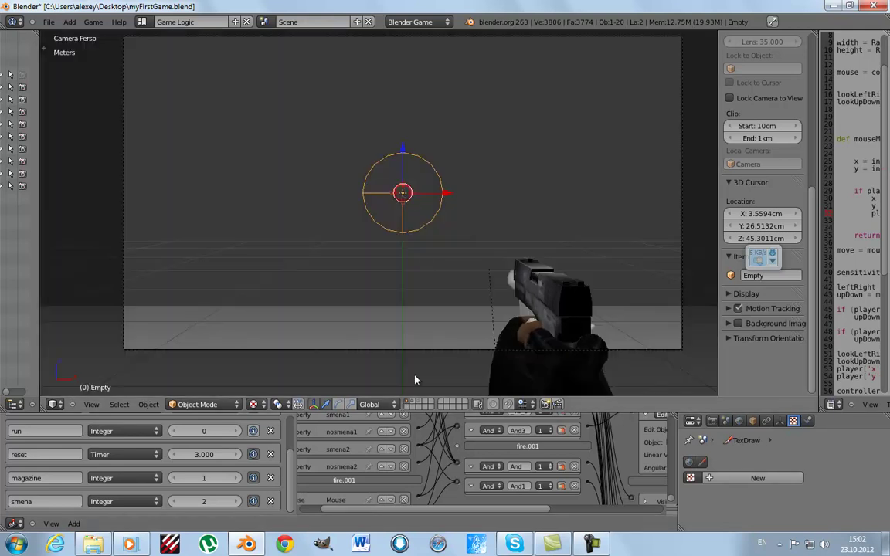
Orbit above the scene and switch to an orthographic view with Numpad 5.
scroll(417, 345, down, 3)
scroll(395, 233, up, 3)
middle_drag(408, 217, 427, 242)
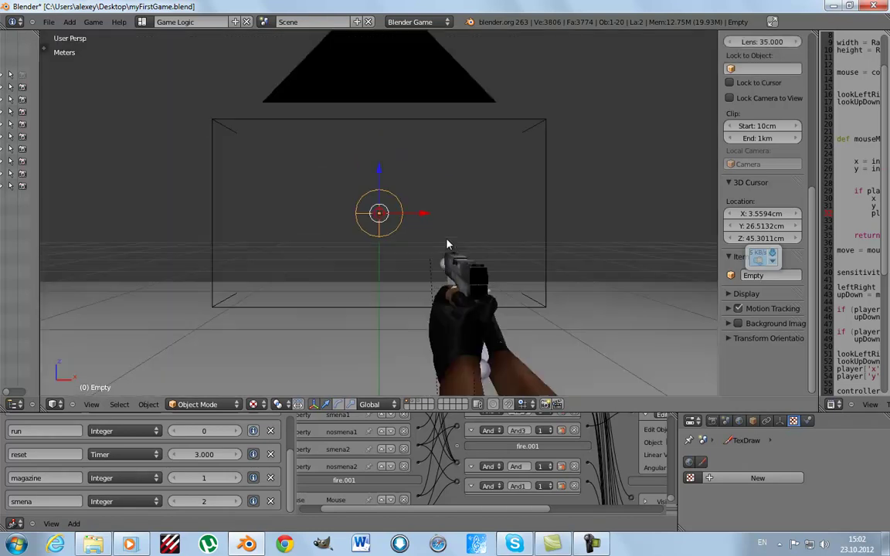
scroll(427, 242, up, 3)
key(KP_5)
scroll(431, 252, up, 3)
scroll(432, 247, up, 4)
Select the fire.001 cube and switch to the Animation layout, enlarging the dope sheet.
middle_drag(432, 243, 463, 247)
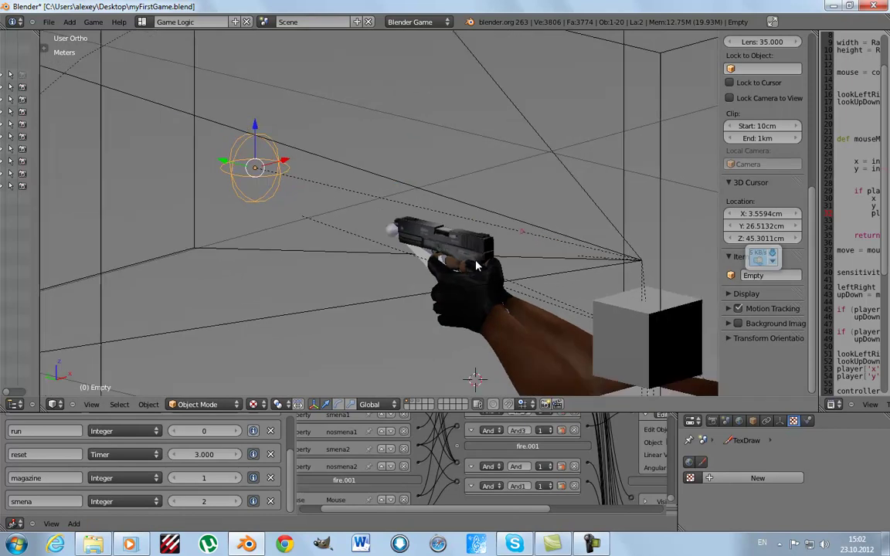
scroll(520, 278, down, 2)
right_click(520, 278)
click(178, 22)
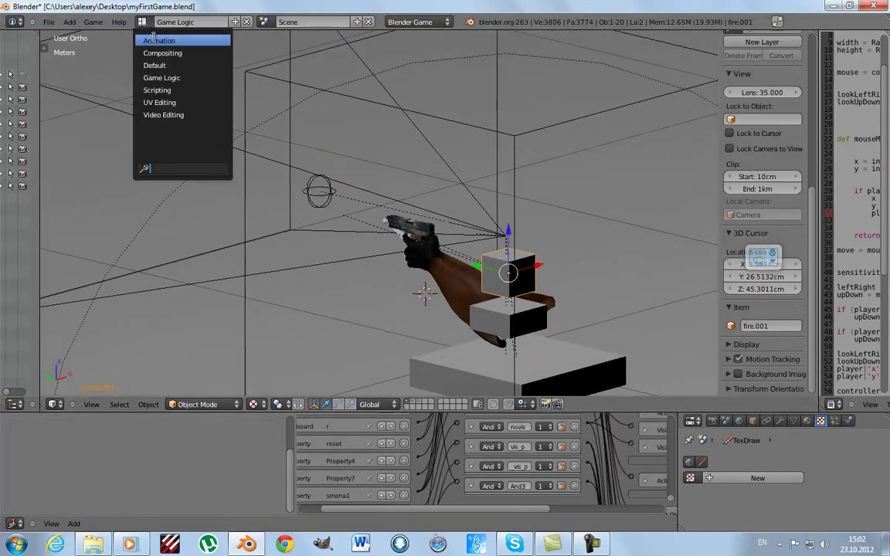
click(168, 37)
drag(135, 140, 195, 154)
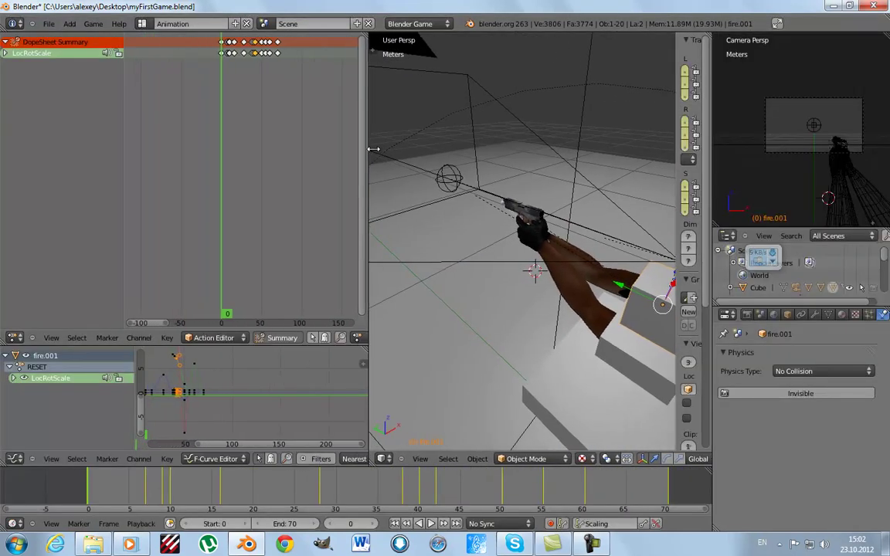
Select the pistol and view the scene through the camera.
mouse_move(380, 209)
middle_down()
mouse_move(363, 174)
mouse_move(401, 277)
middle_up()
right_click(361, 173)
mouse_move(487, 405)
middle_down()
mouse_move(487, 298)
mouse_move(391, 271)
mouse_move(309, 272)
mouse_move(383, 294)
mouse_move(399, 179)
middle_up()
key(KP_0)
key(KP_0)
scroll(394, 169, down, 1)
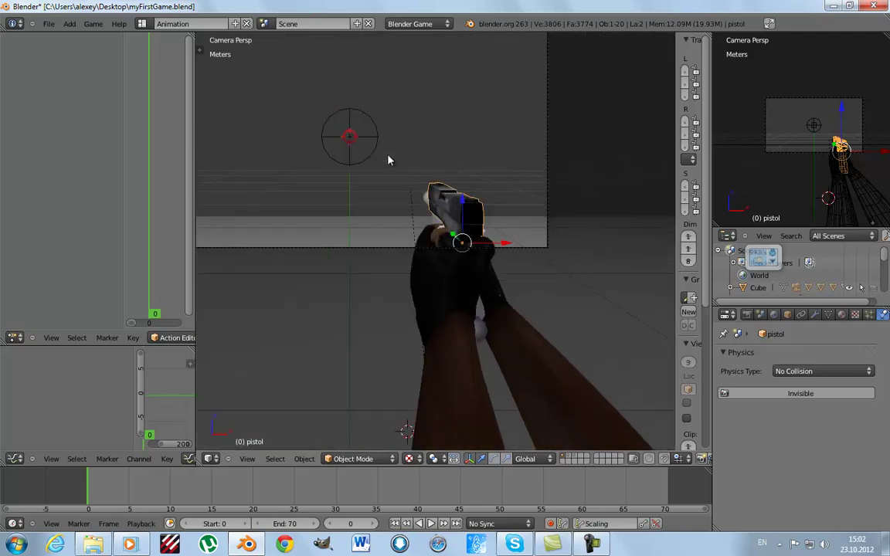
scroll(388, 160, down, 2)
scroll(413, 246, down, 2)
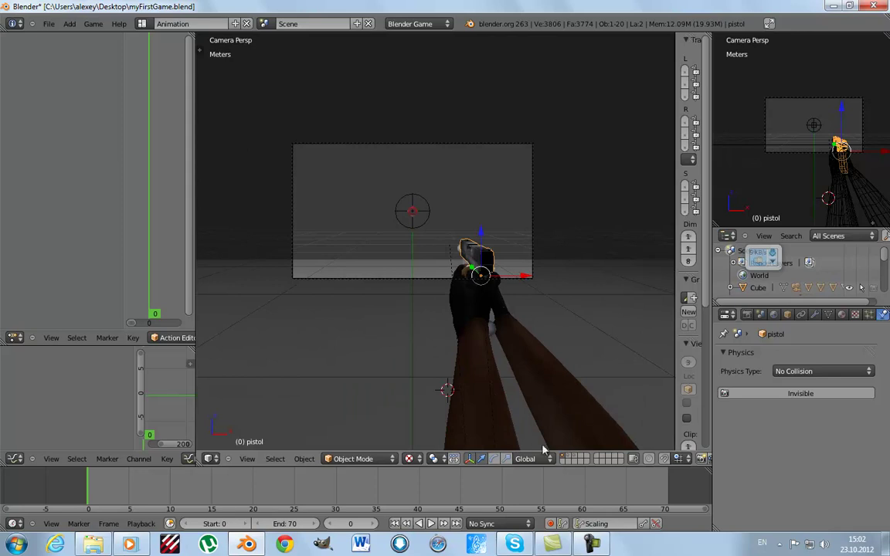
Show layer 1, select pest_bullet, and switch to the Game Logic layout.
key(1)
scroll(396, 233, down, 2)
key(KP_5)
mouse_move(396, 233)
middle_down()
mouse_move(383, 290)
mouse_move(433, 296)
middle_up()
scroll(433, 296, up, 2)
scroll(403, 271, down, 3)
right_click(385, 240)
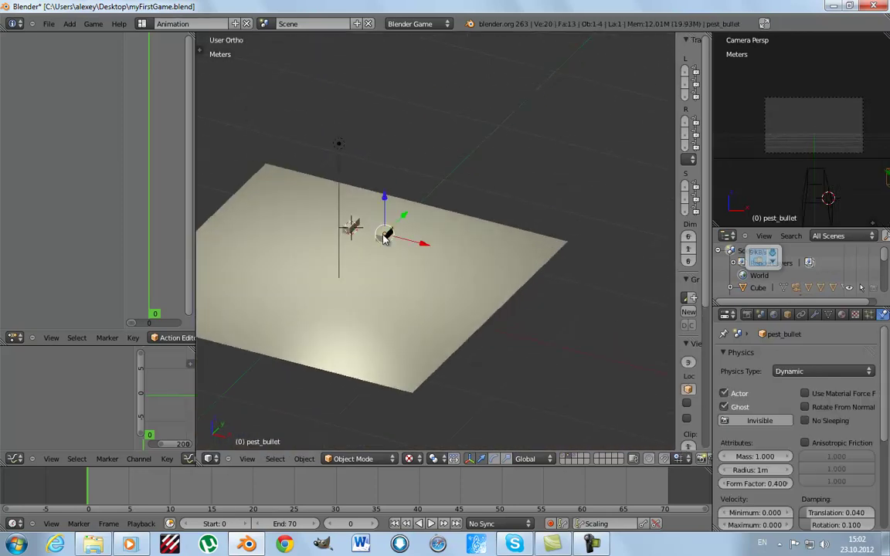
scroll(386, 239, up, 3)
scroll(463, 254, down, 3)
click(171, 23)
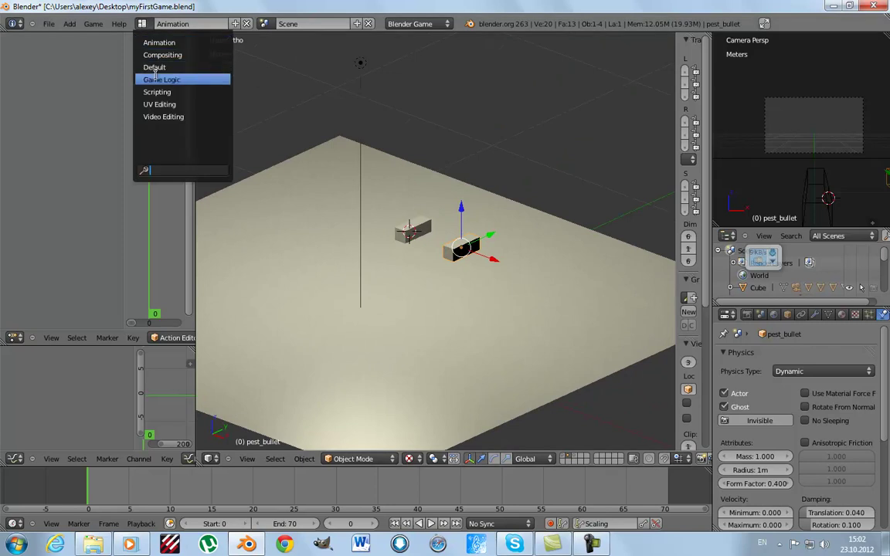
click(155, 77)
scroll(466, 432, up, 2)
scroll(463, 432, up, 2)
Unlink ak47-1.wav from pest_bullet's Sound actuator.
scroll(463, 432, up, 2)
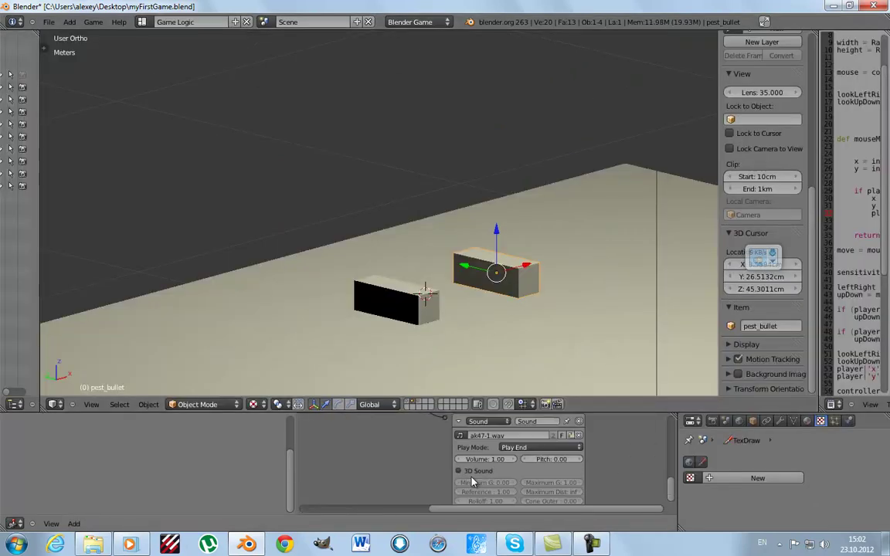
scroll(467, 447, up, 2)
scroll(472, 484, up, 1)
click(489, 436)
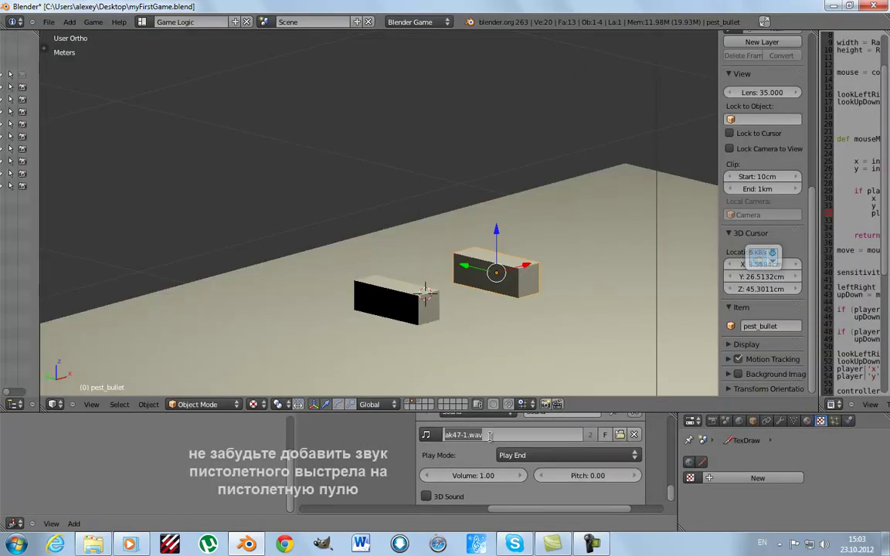
scroll(379, 448, down, 2)
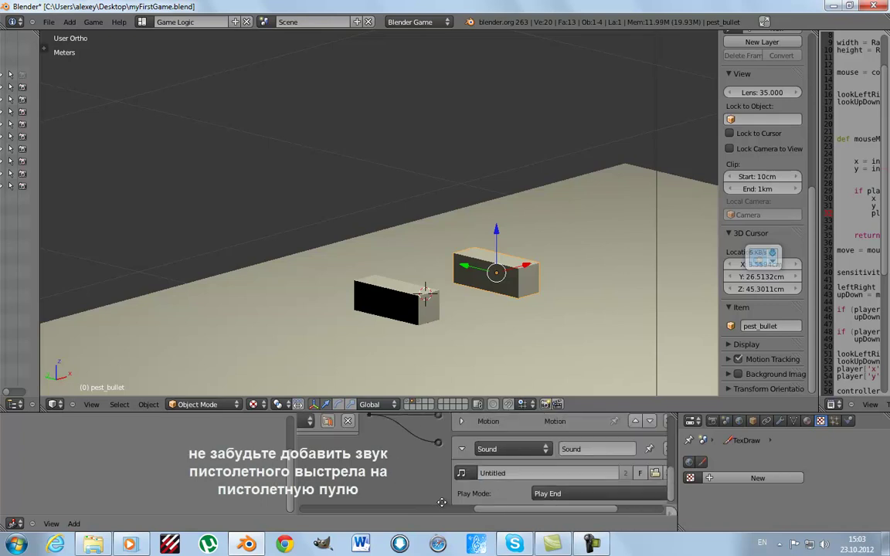
scroll(433, 456, down, 2)
scroll(479, 460, down, 2)
scroll(502, 462, down, 1)
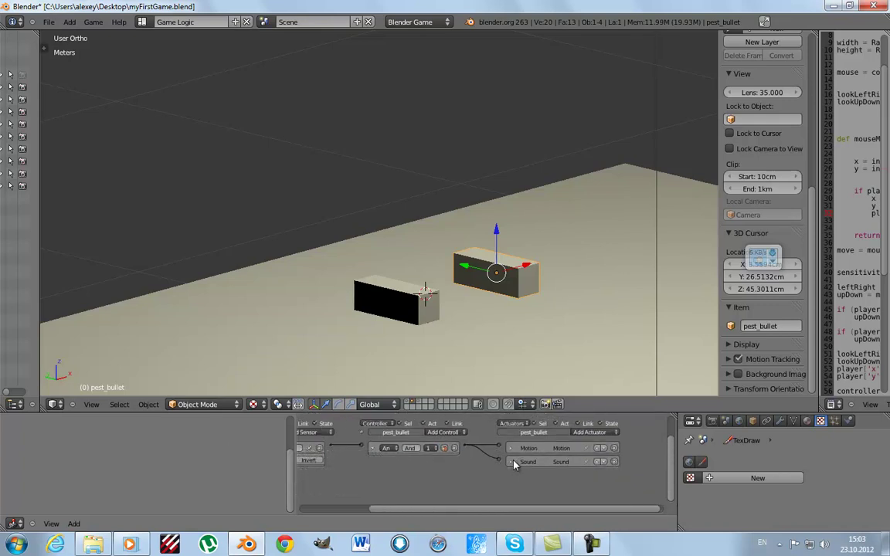
middle_drag(514, 463, 600, 464)
scroll(349, 255, down, 1)
scroll(349, 257, down, 3)
Show layer 2 with the player, camera rig and weapons.
mouse_move(389, 230)
middle_down()
mouse_move(433, 224)
mouse_move(437, 276)
mouse_move(423, 307)
mouse_move(414, 391)
mouse_move(433, 224)
mouse_move(282, 191)
mouse_move(339, 221)
mouse_move(280, 246)
mouse_move(232, 244)
middle_up()
scroll(459, 222, up, 1)
scroll(448, 250, up, 1)
click(409, 404)
scroll(254, 253, down, 2)
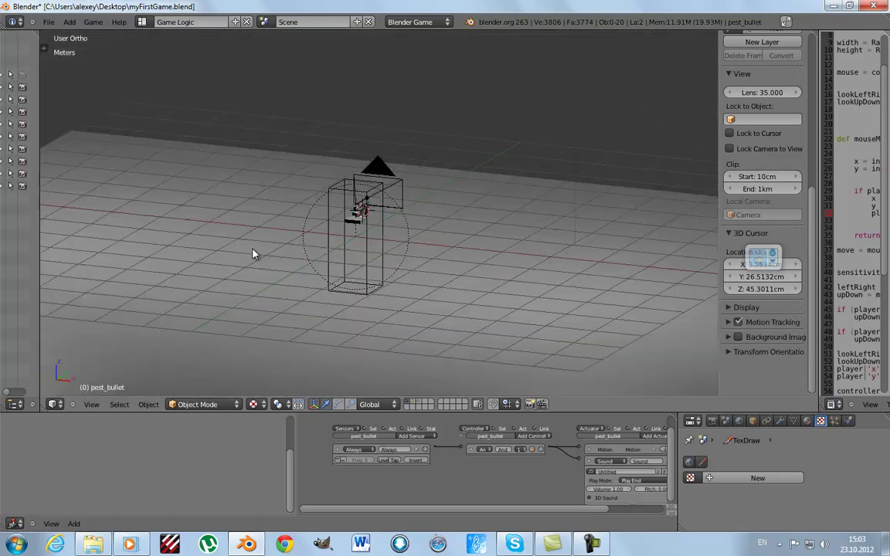
scroll(410, 267, up, 3)
mouse_move(409, 268)
middle_down()
mouse_move(324, 264)
mouse_move(441, 261)
mouse_move(371, 232)
mouse_move(376, 219)
middle_up()
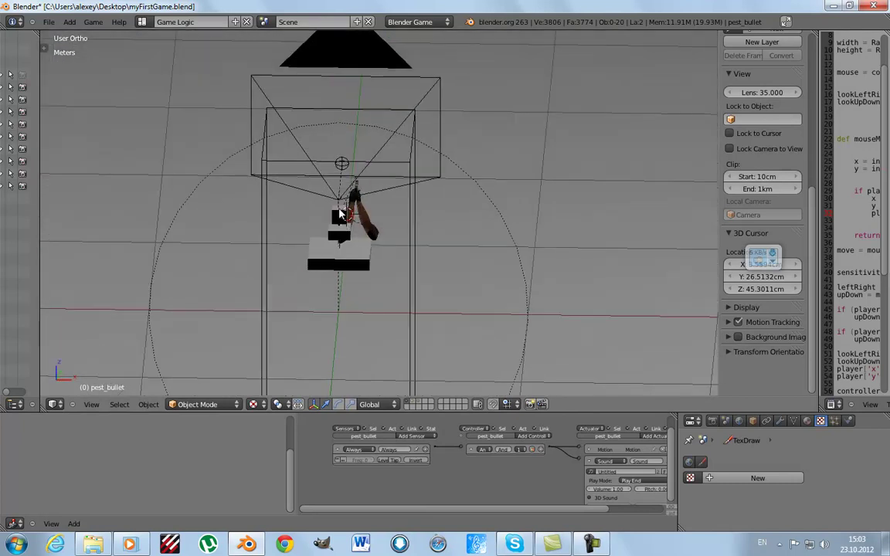
Select the Empty and enlarge the logic editor.
right_click(340, 216)
right_click(341, 163)
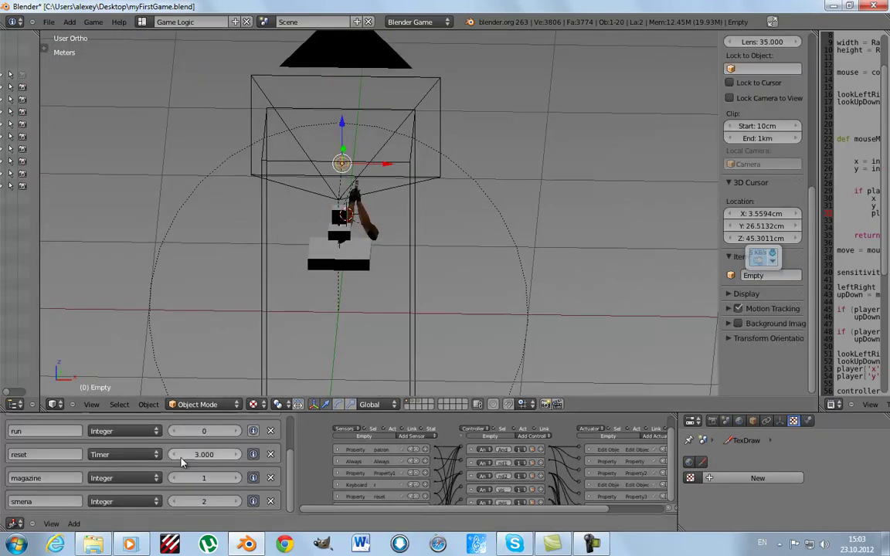
drag(357, 414, 357, 185)
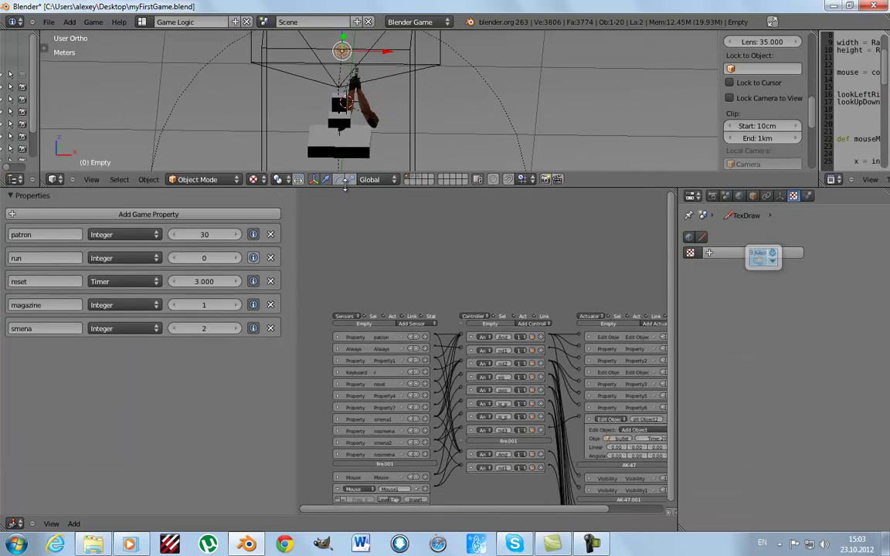
Add a Keyboard sensor triggered by key 1 and name it '1'.
click(440, 323)
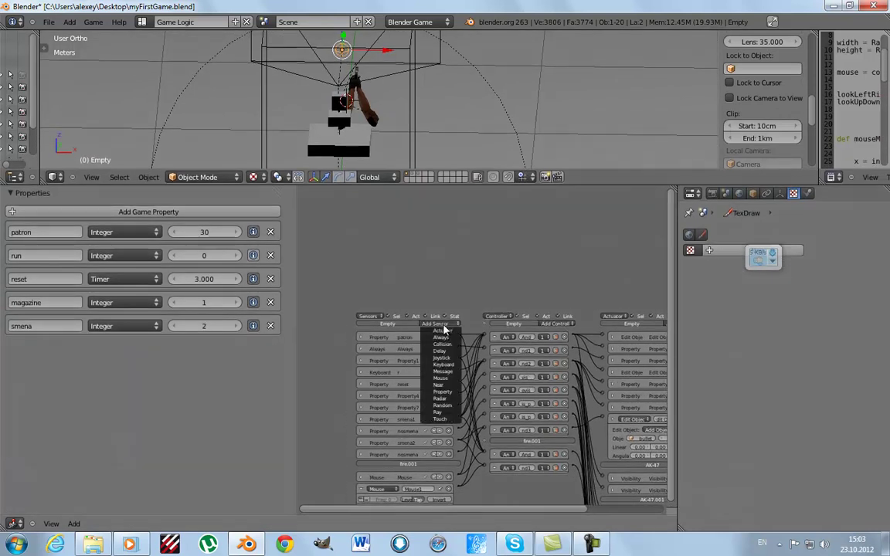
click(442, 364)
click(424, 444)
key(1)
scroll(410, 479, down, 3)
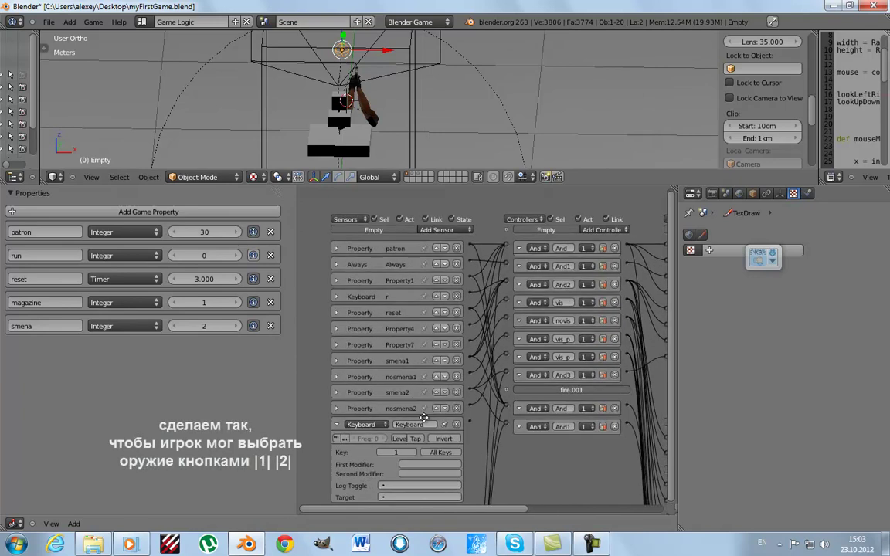
click(432, 368)
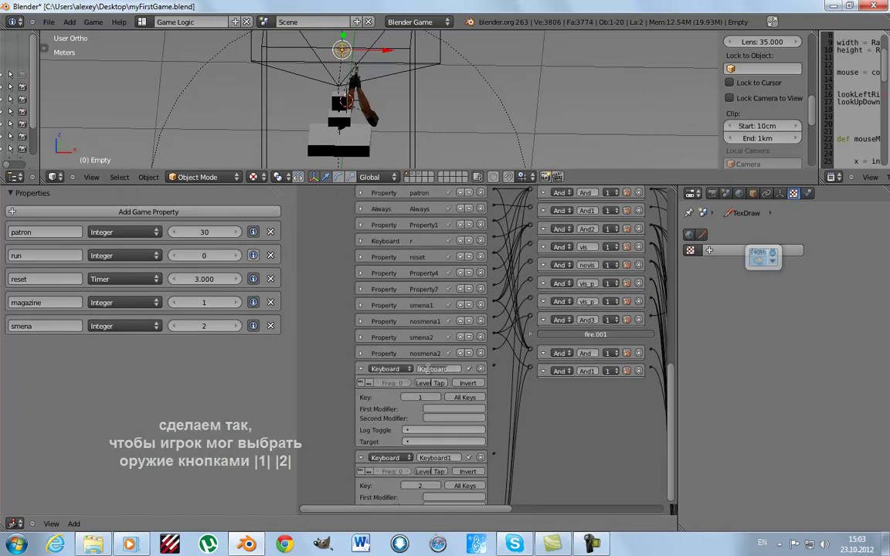
text(1)
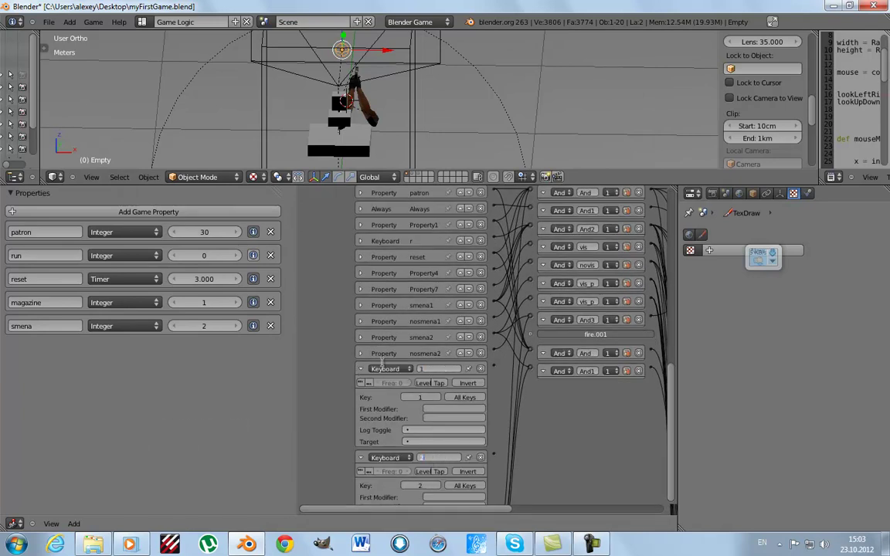
key(Tab)
text(2)
click(365, 373)
scroll(483, 337, down, 2)
Collapse the Edit Object actuator and add two Property actuators.
scroll(509, 332, down, 2)
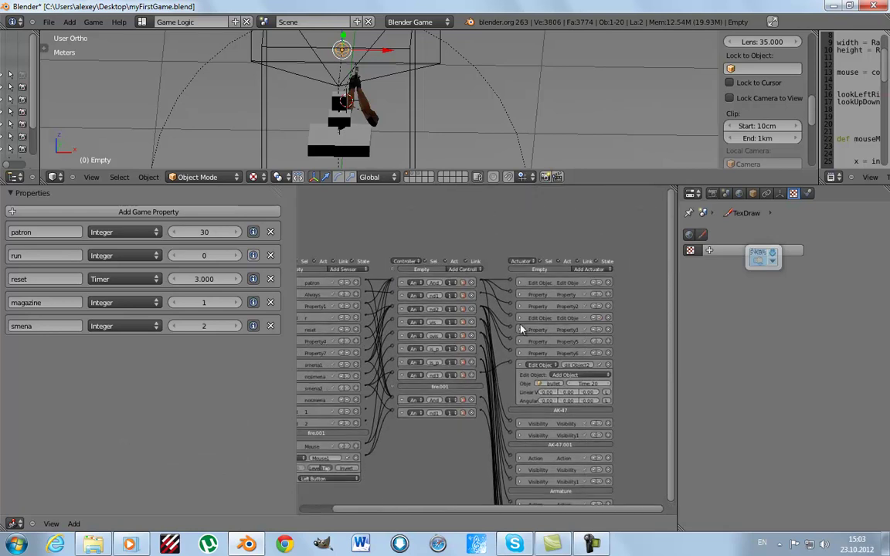
click(518, 366)
click(589, 268)
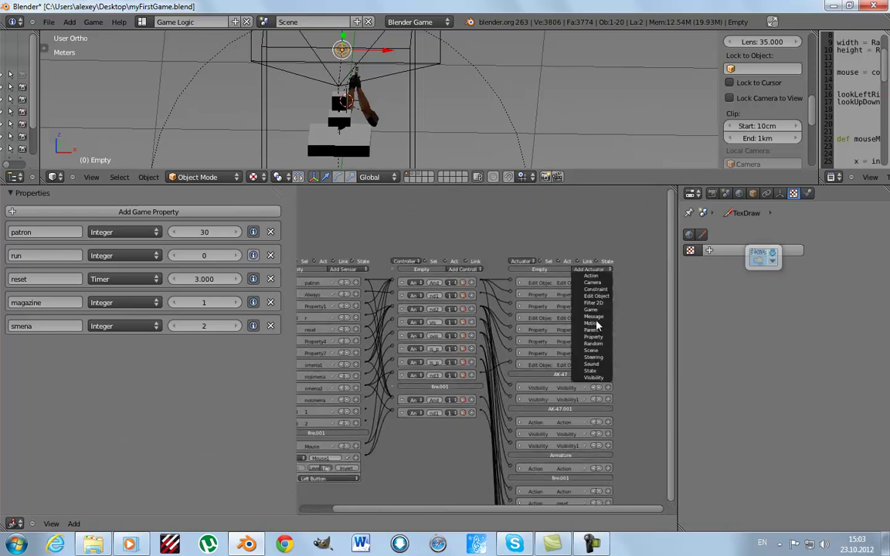
click(597, 337)
click(600, 270)
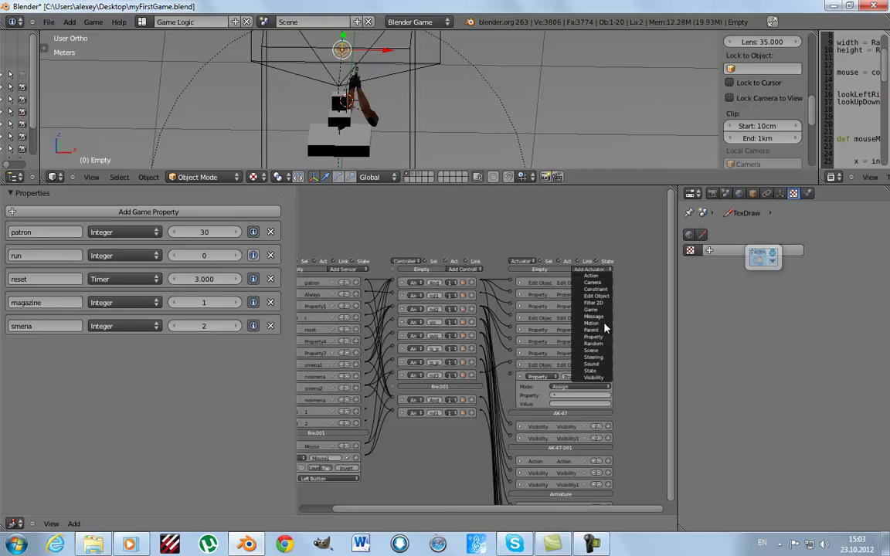
click(605, 338)
Make both Property actuators change the smena property.
scroll(571, 363, up, 2)
click(532, 388)
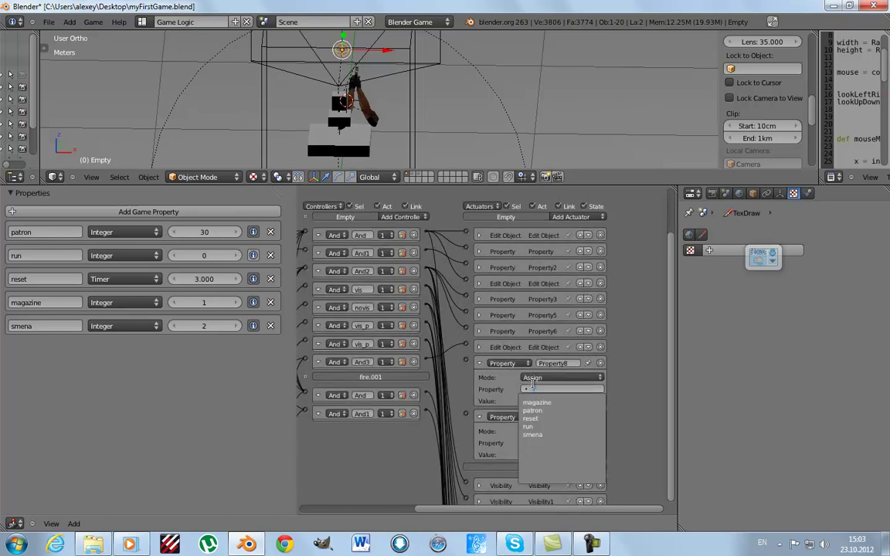
click(543, 433)
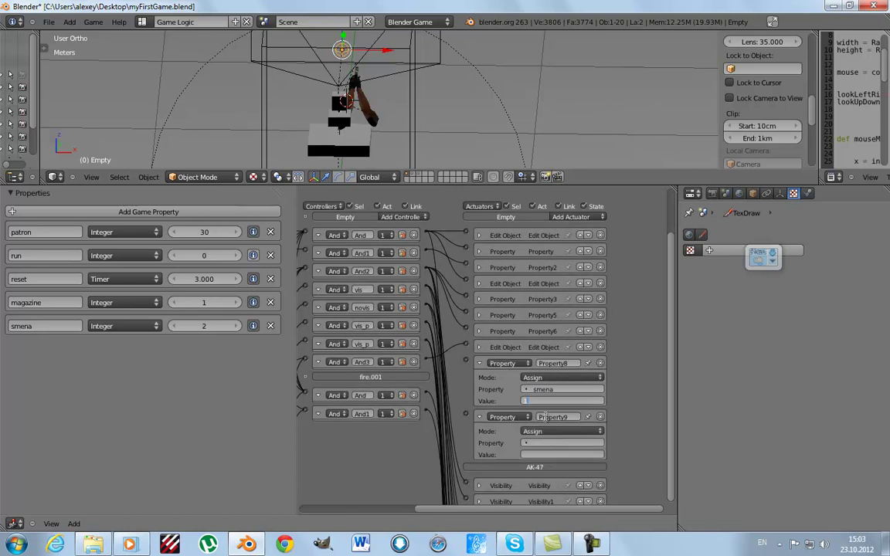
click(549, 442)
click(540, 392)
Wire each key sensor through a new And controller and collapse the smena actuators.
scroll(421, 383, down, 3)
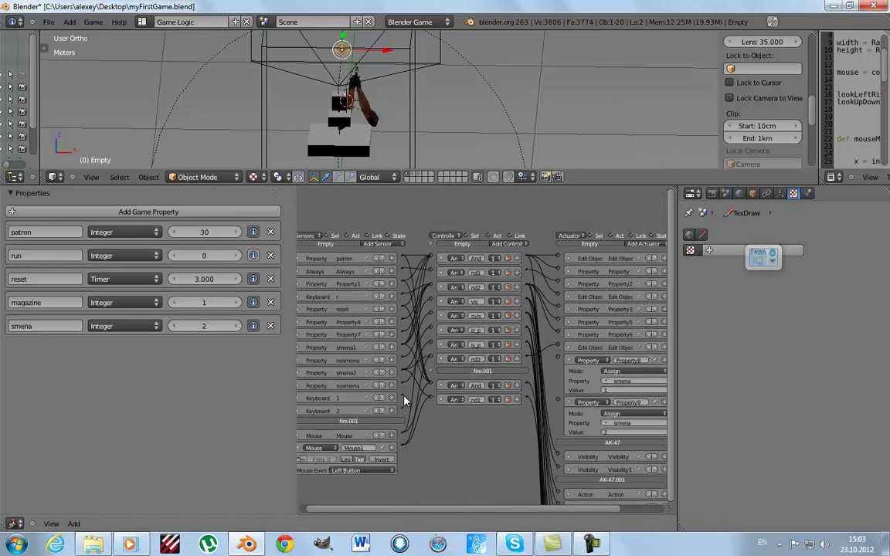
drag(560, 360, 560, 360)
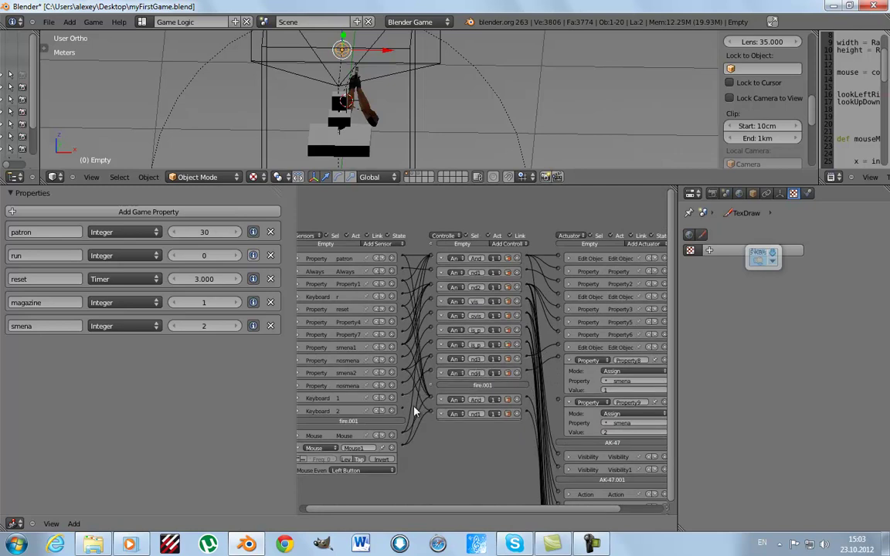
drag(559, 403, 560, 403)
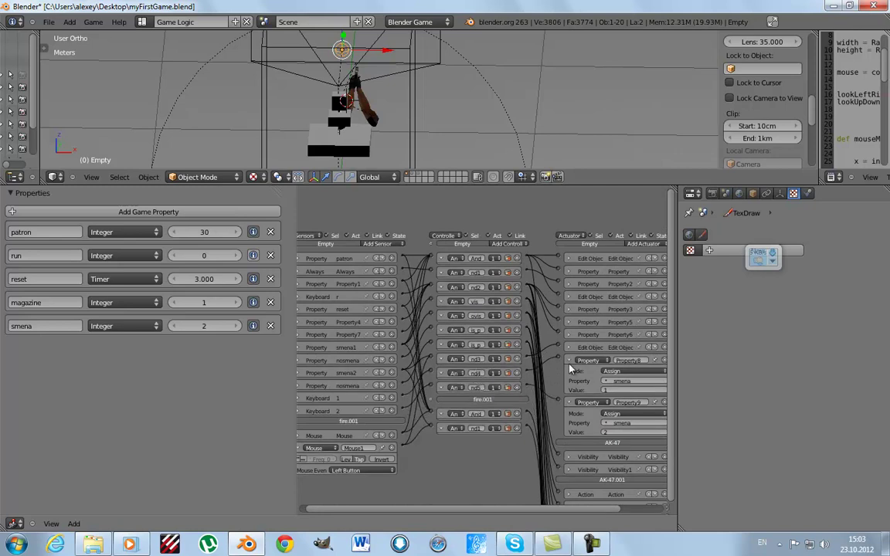
click(569, 360)
click(567, 374)
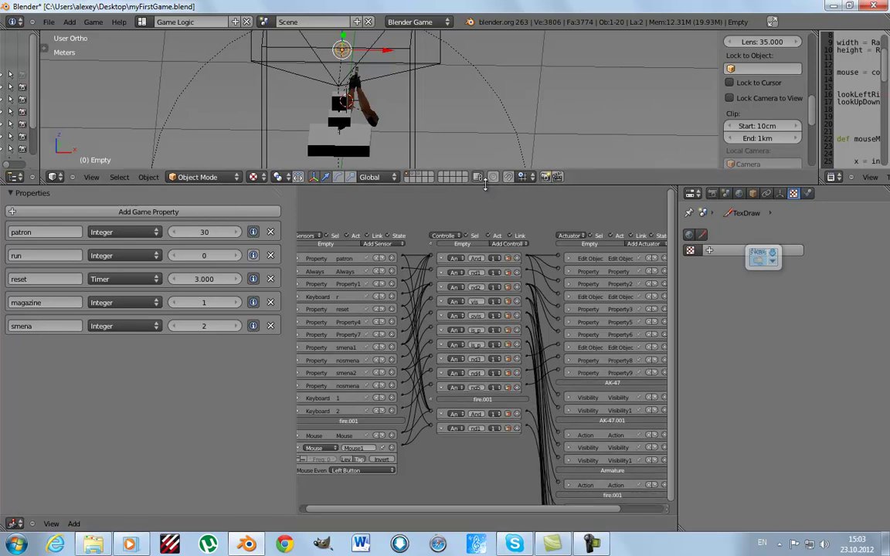
drag(437, 186, 458, 425)
Start the game from the camera view, fire, and swap weapons with keys 1 and 2.
key(KP_0)
scroll(421, 215, up, 3)
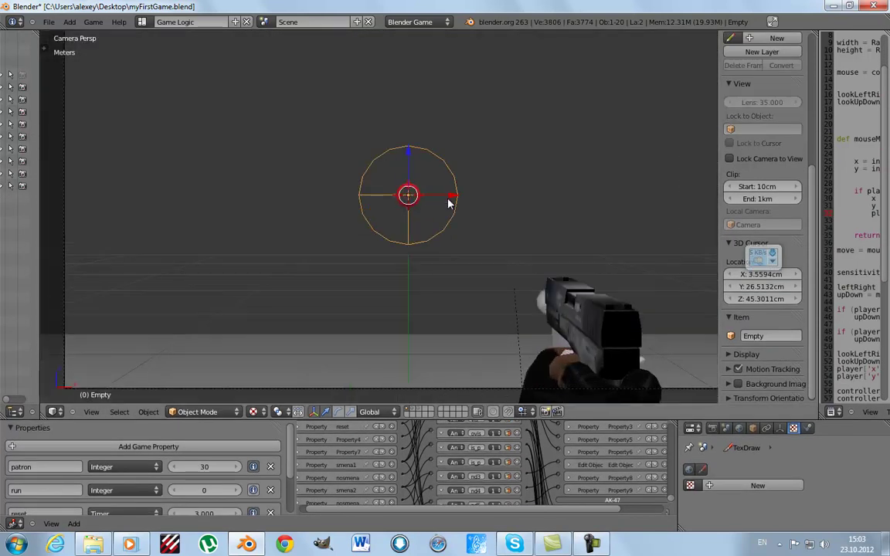
key(p)
key(1)
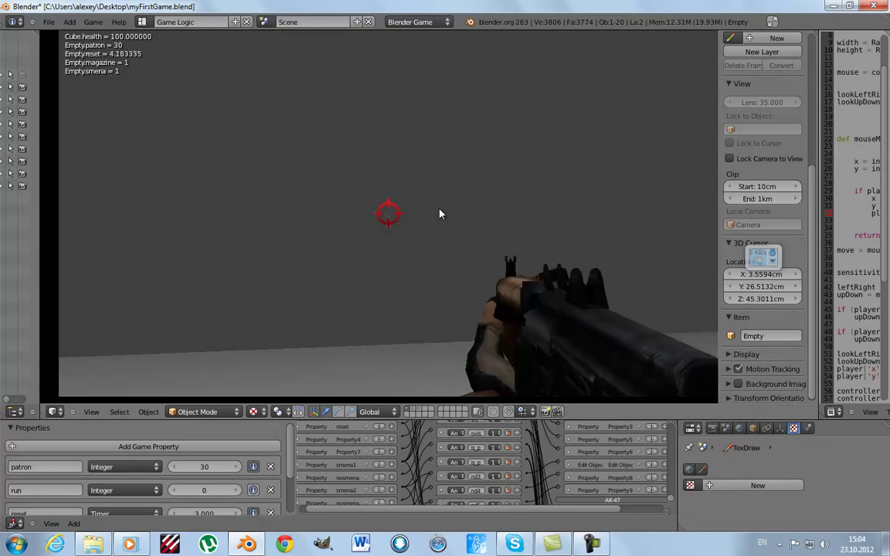
click(440, 214)
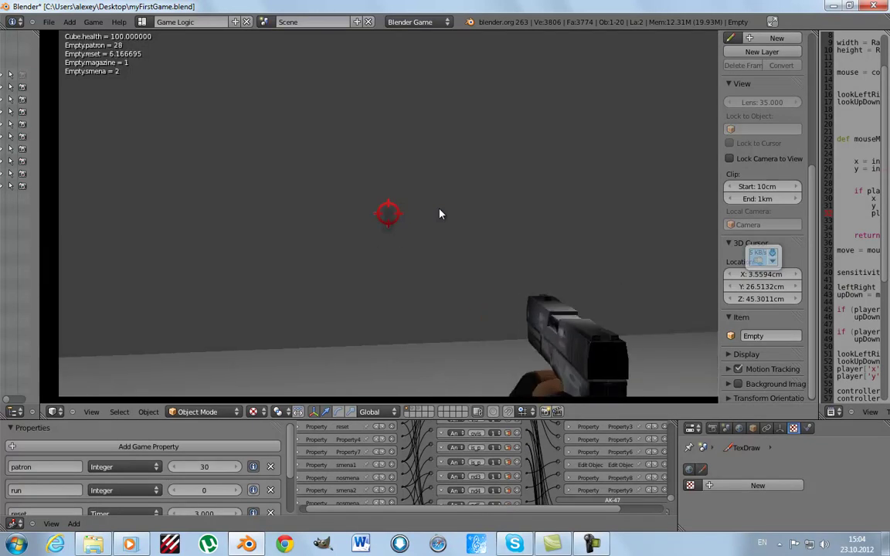
key(1)
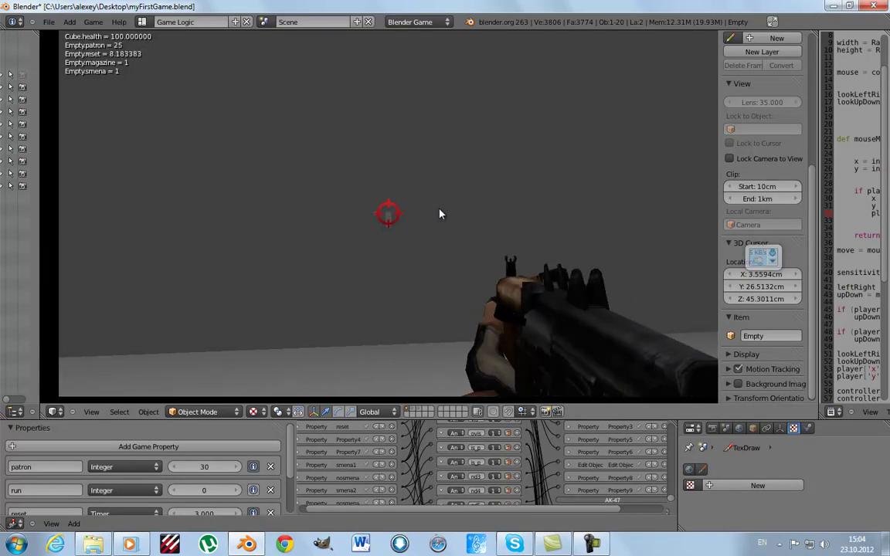
key(2)
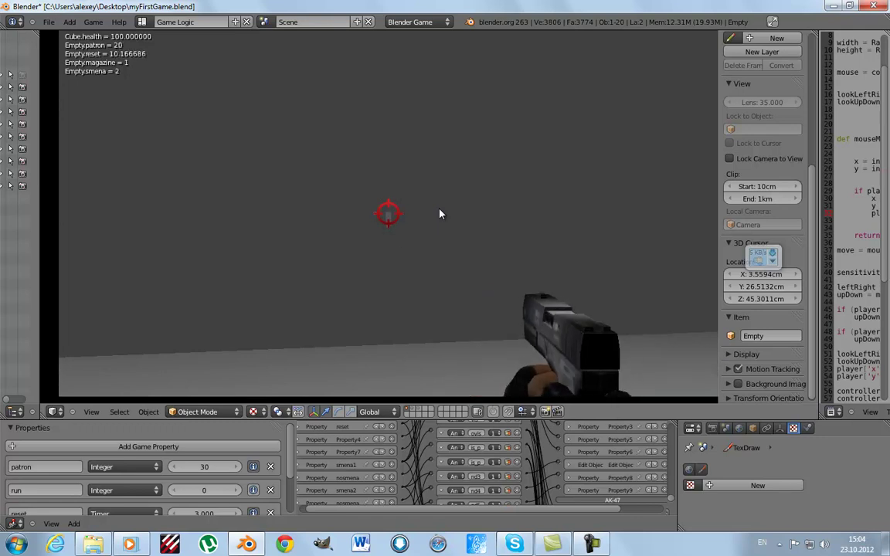